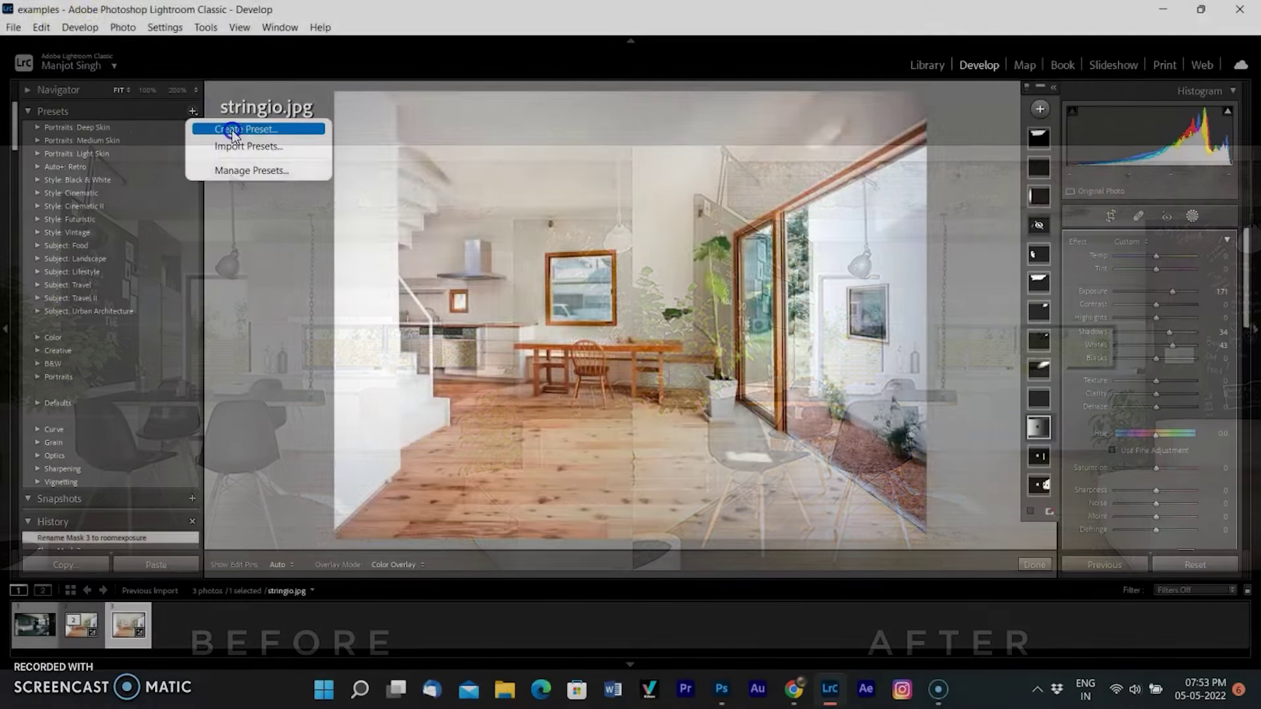
# Configure the develop preset interier_brighter_1 in the interiors group, including the walllamplight, windowrays, roof, roomexposure, windows_highlights and highlights_exterior masks.
pyautogui.click(248, 124)
pyautogui.click(453, 169)
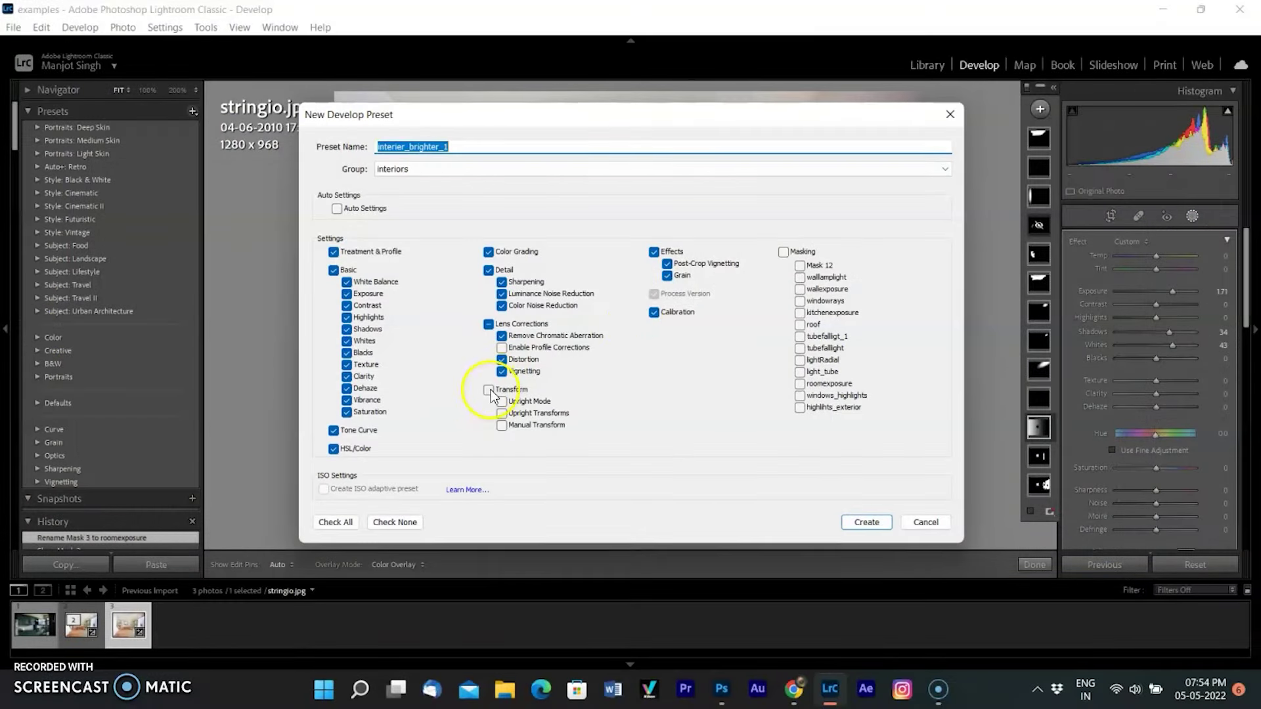
pyautogui.click(800, 407)
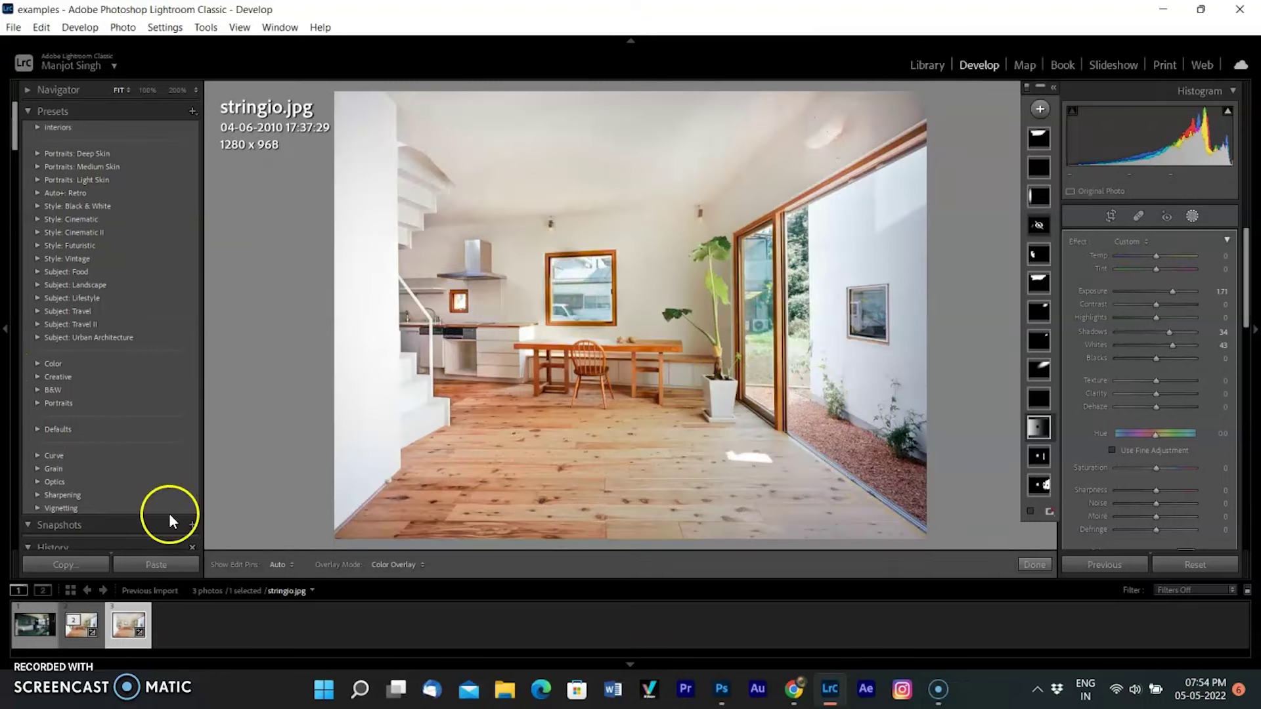
pyautogui.keyDown('ctrl'); pyautogui.click(81, 623); pyautogui.keyUp('ctrl')
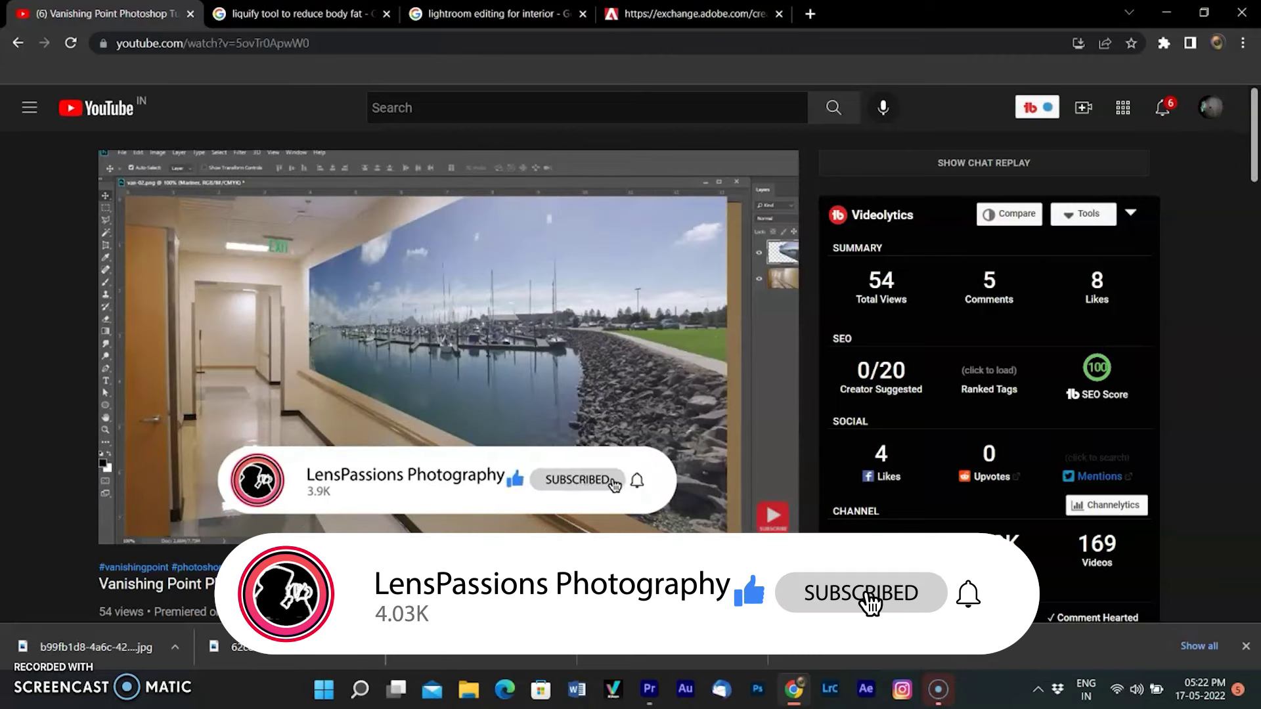
# View the Super Thanks purchase options for the Vanishing Point Photoshop Tutorial video on YouTube and close them.
pyautogui.scroll(-1, 563, 460)
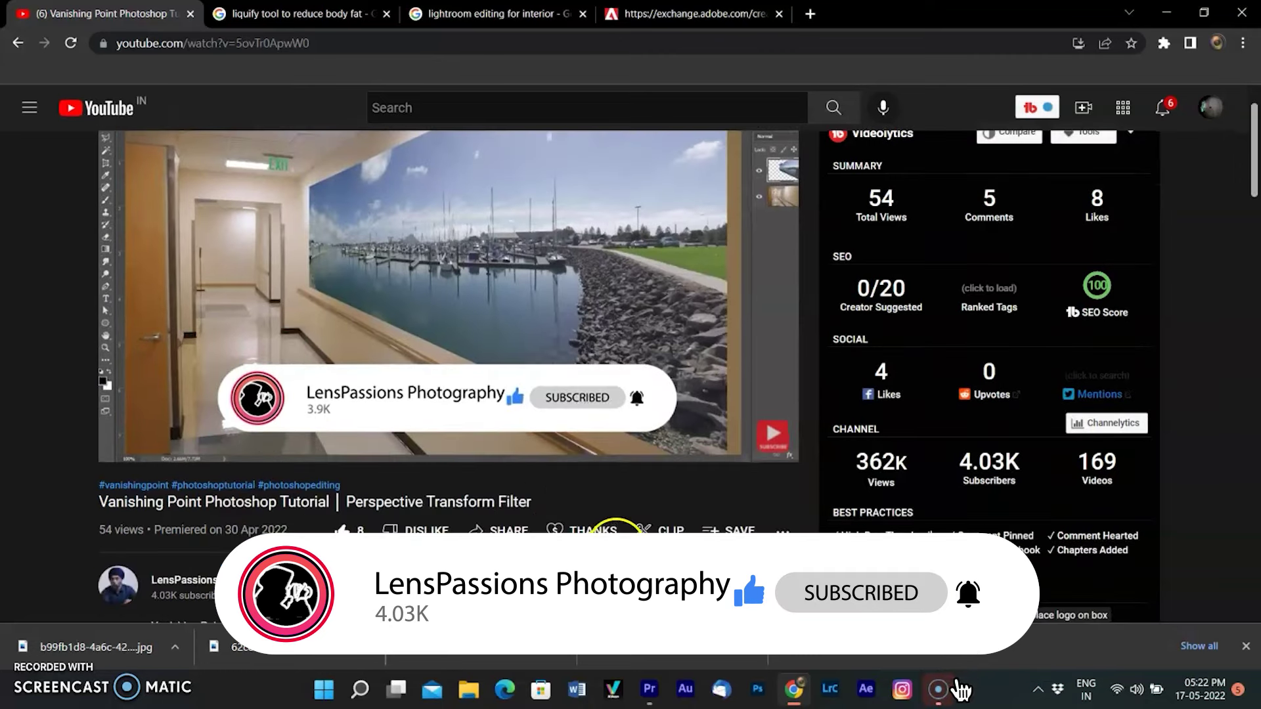
pyautogui.click(562, 525)
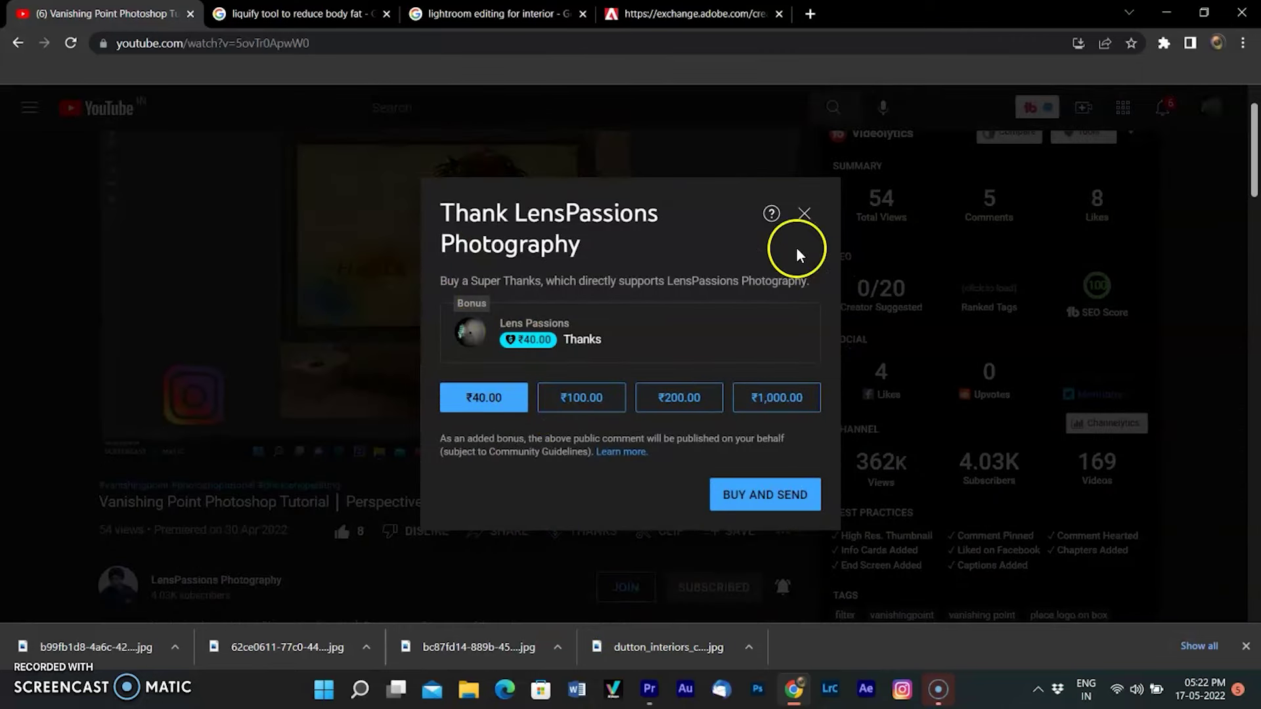
pyautogui.click(802, 218)
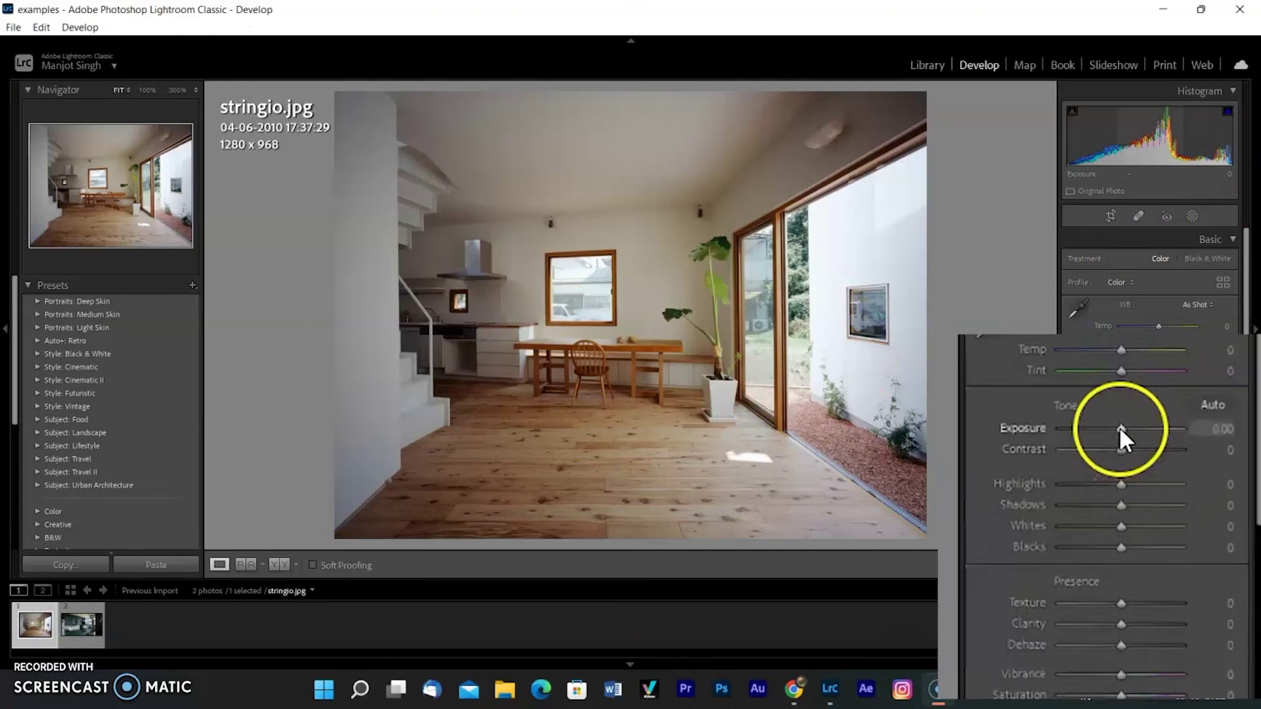
# Switch to Lightroom Classic and slightly raise the overall exposure of stringio.jpg.
pyautogui.moveTo(1158, 375); pyautogui.dragTo(1165, 374)
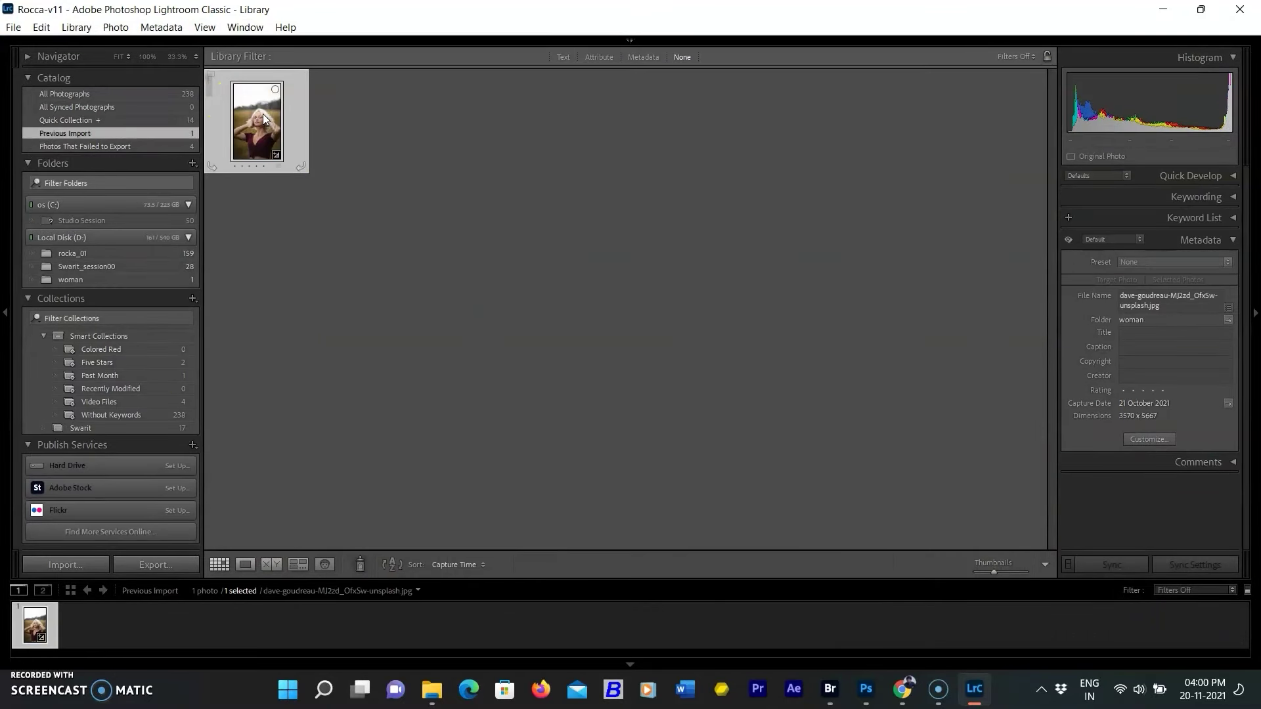
# Open the woman's portrait for developing, add a Select Subject mask and show its color overlay.
pyautogui.press('d')
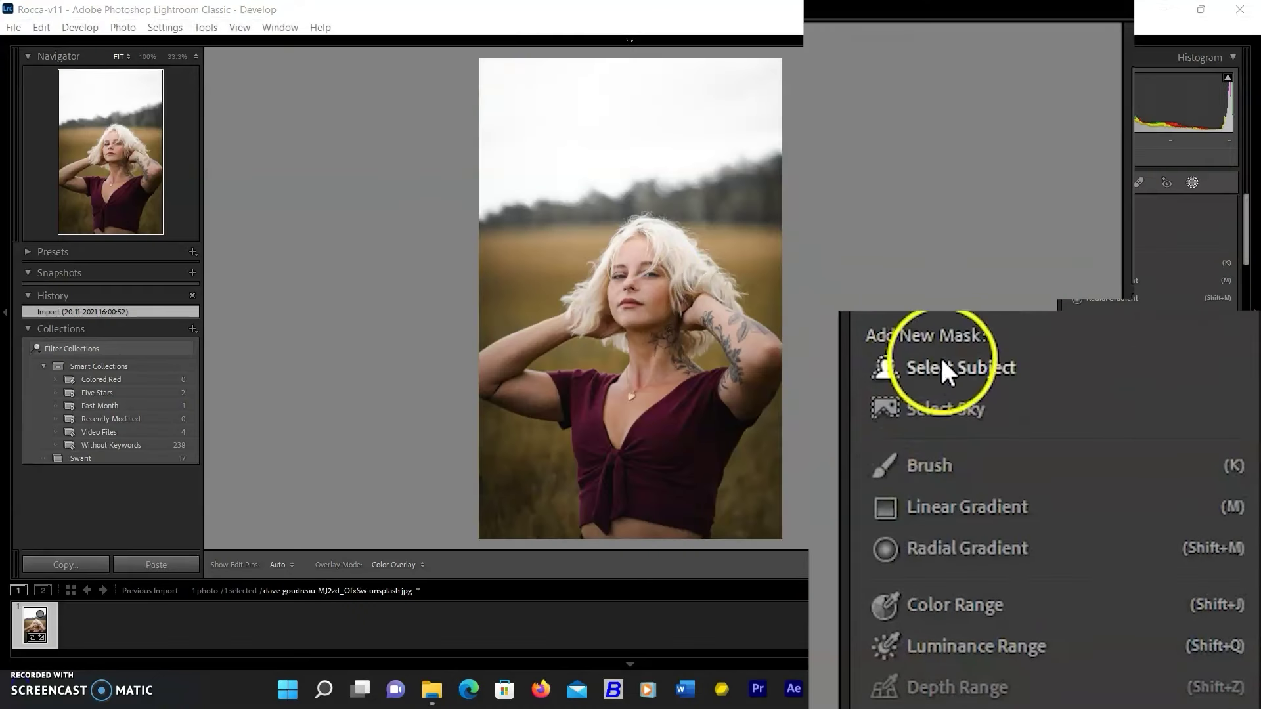
pyautogui.click(909, 367)
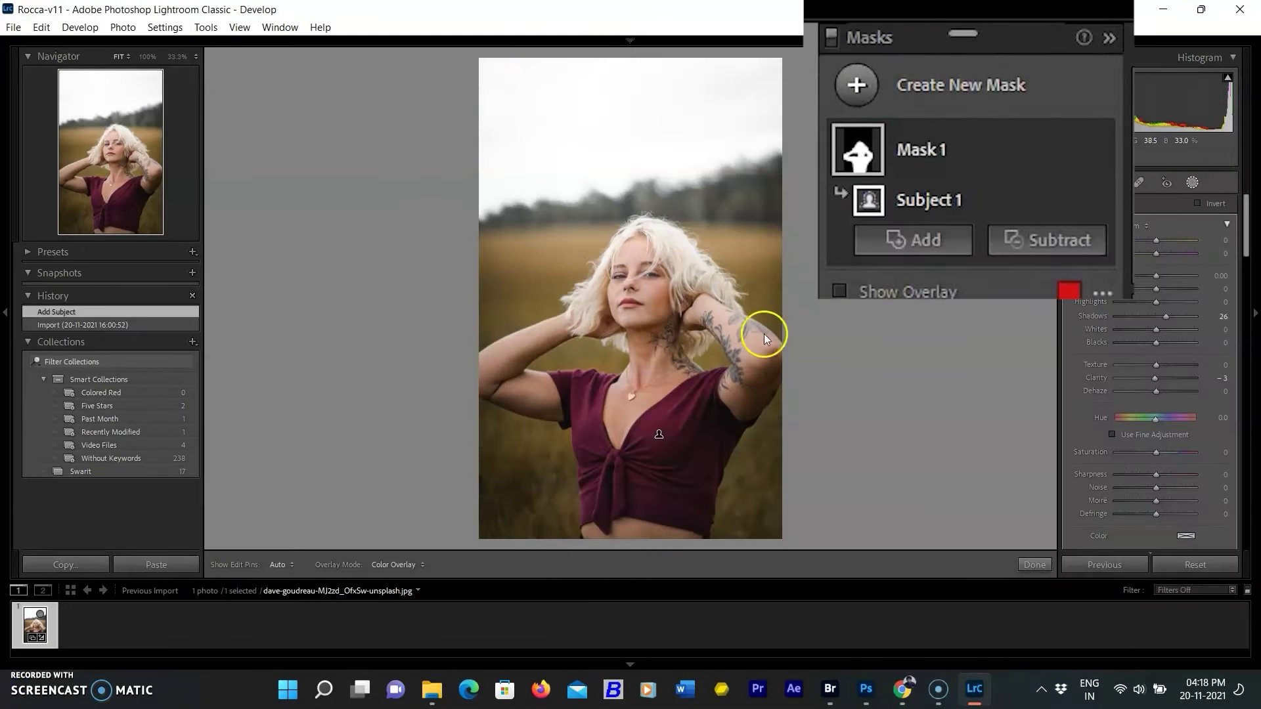
pyautogui.press('o')
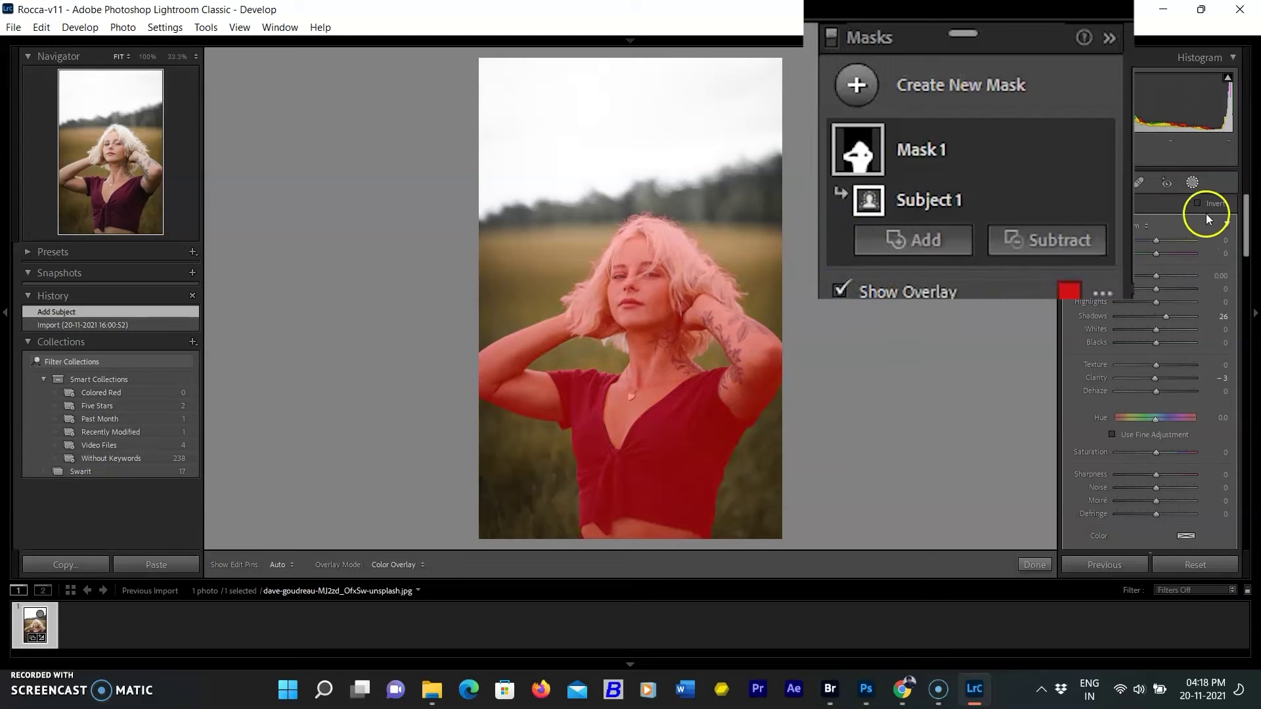
# Raise the subject mask's overall effect amount and reset its Shadows and Clarity adjustments to 0.
pyautogui.click(1228, 224)
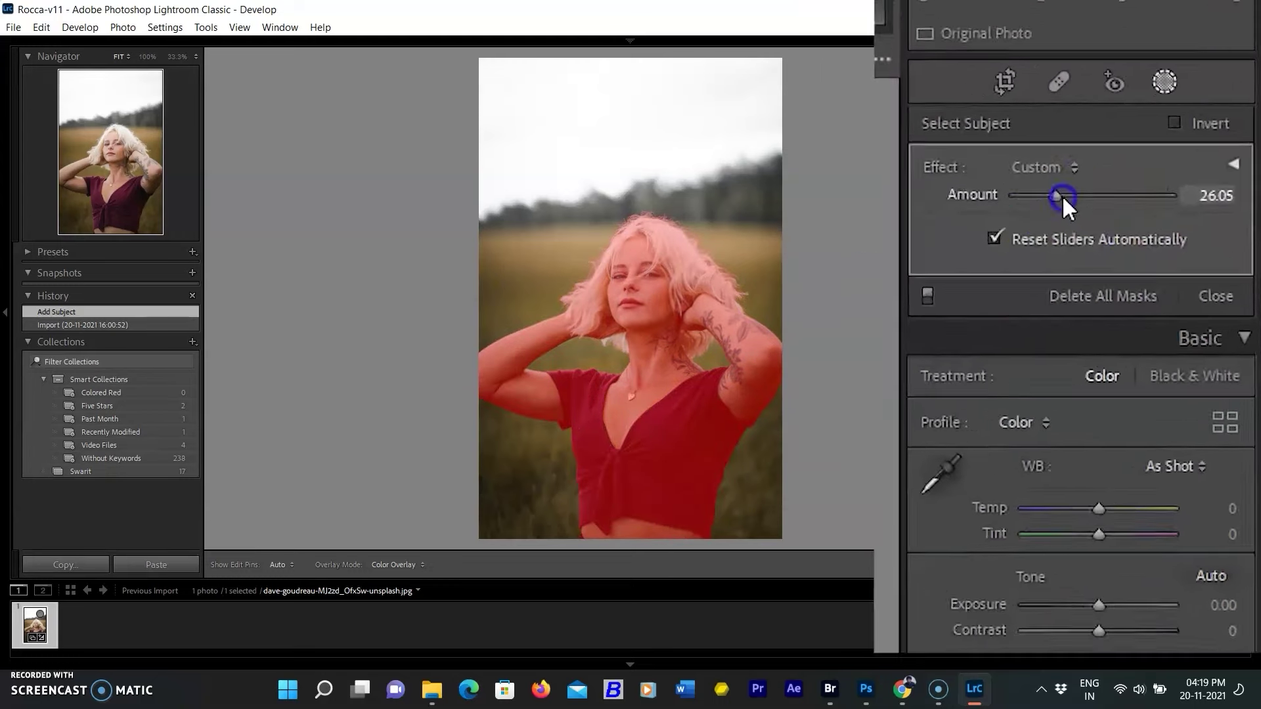
pyautogui.moveTo(1061, 195); pyautogui.dragTo(1079, 181)
pyautogui.click(1235, 140)
pyautogui.doubleClick(1120, 353)
pyautogui.doubleClick(1066, 499)
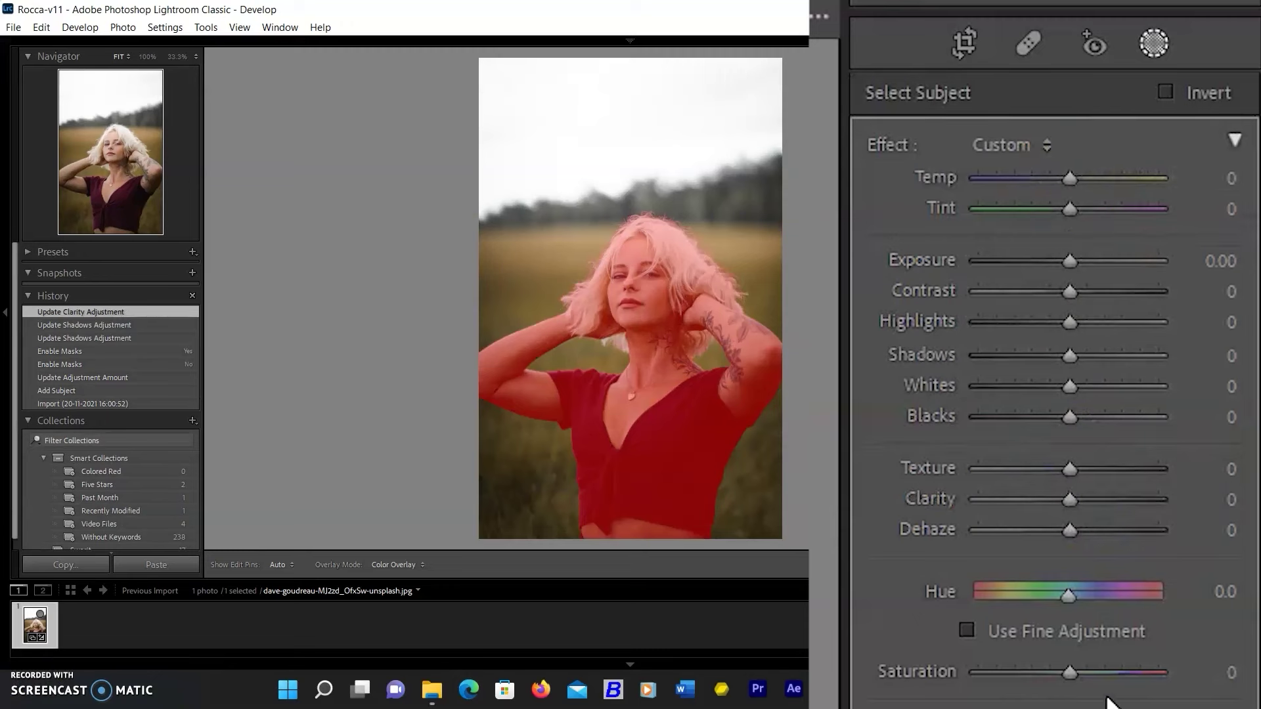
# Set the subject mask's Exposure to -0.03, Highlights to -19, Shadows to 58, Clarity to 14 and Dehaze to 28.
pyautogui.click(1166, 94)
pyautogui.click(1168, 95)
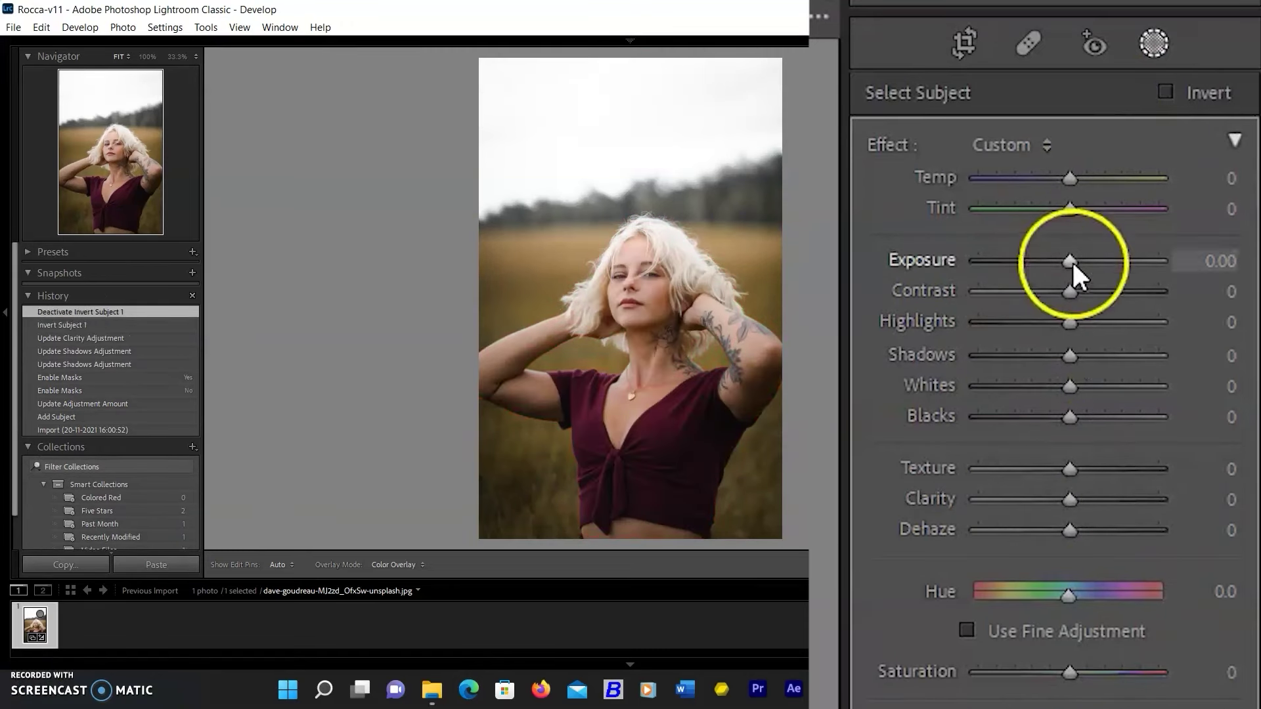
pyautogui.moveTo(1071, 261); pyautogui.dragTo(1070, 261)
pyautogui.moveTo(1071, 354); pyautogui.dragTo(1123, 354)
pyautogui.moveTo(1072, 322); pyautogui.dragTo(1053, 322)
pyautogui.moveTo(1071, 496); pyautogui.dragTo(1096, 527)
pyautogui.scroll(-3, 939, 499)
pyautogui.scroll(3, 939, 486)
# Invert the subject mask, reset its Highlights, Shadows, Clarity and Dehaze to 0, and lower the Exposure.
pyautogui.click(1167, 92)
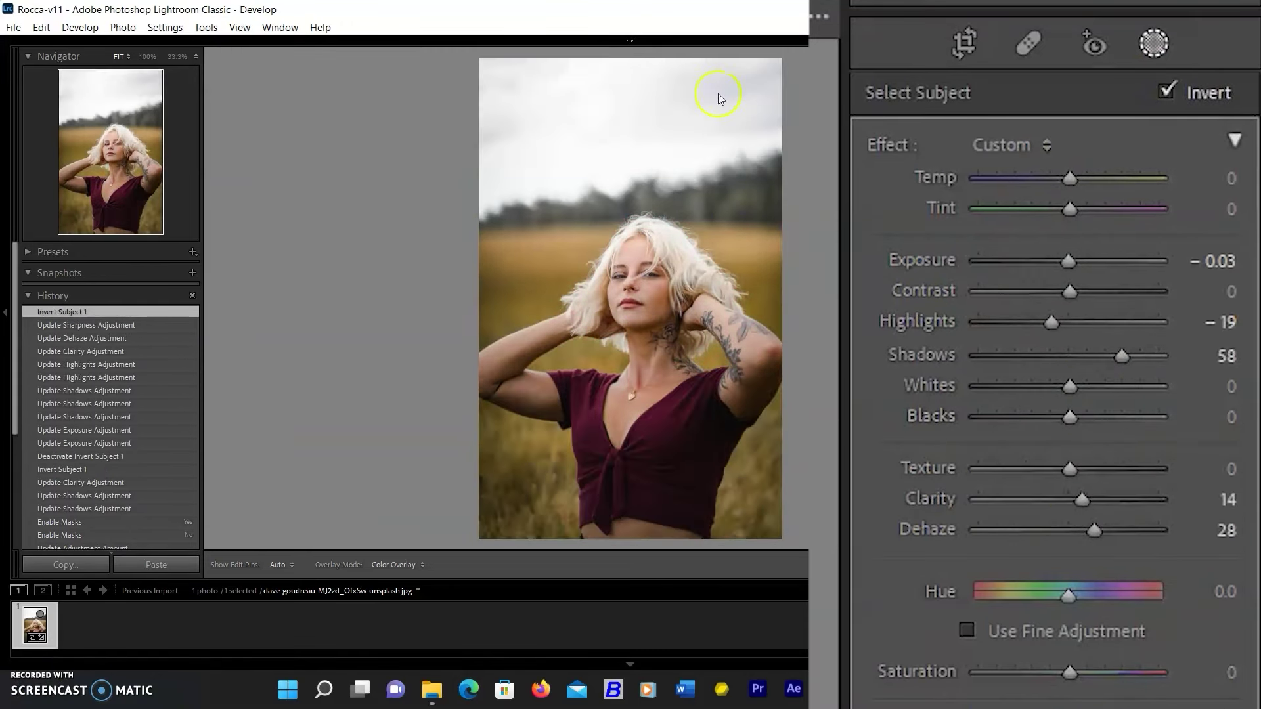
pyautogui.doubleClick(1121, 355)
pyautogui.click(1038, 146)
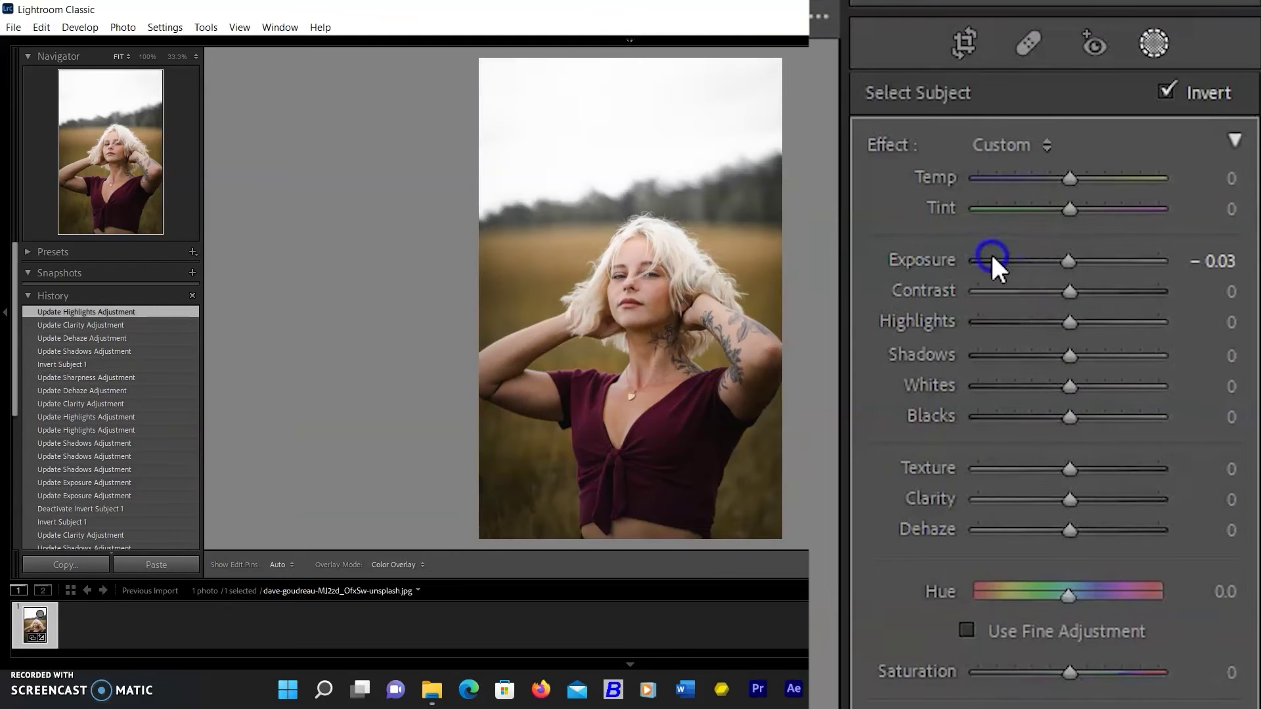
pyautogui.moveTo(991, 259); pyautogui.dragTo(1008, 259)
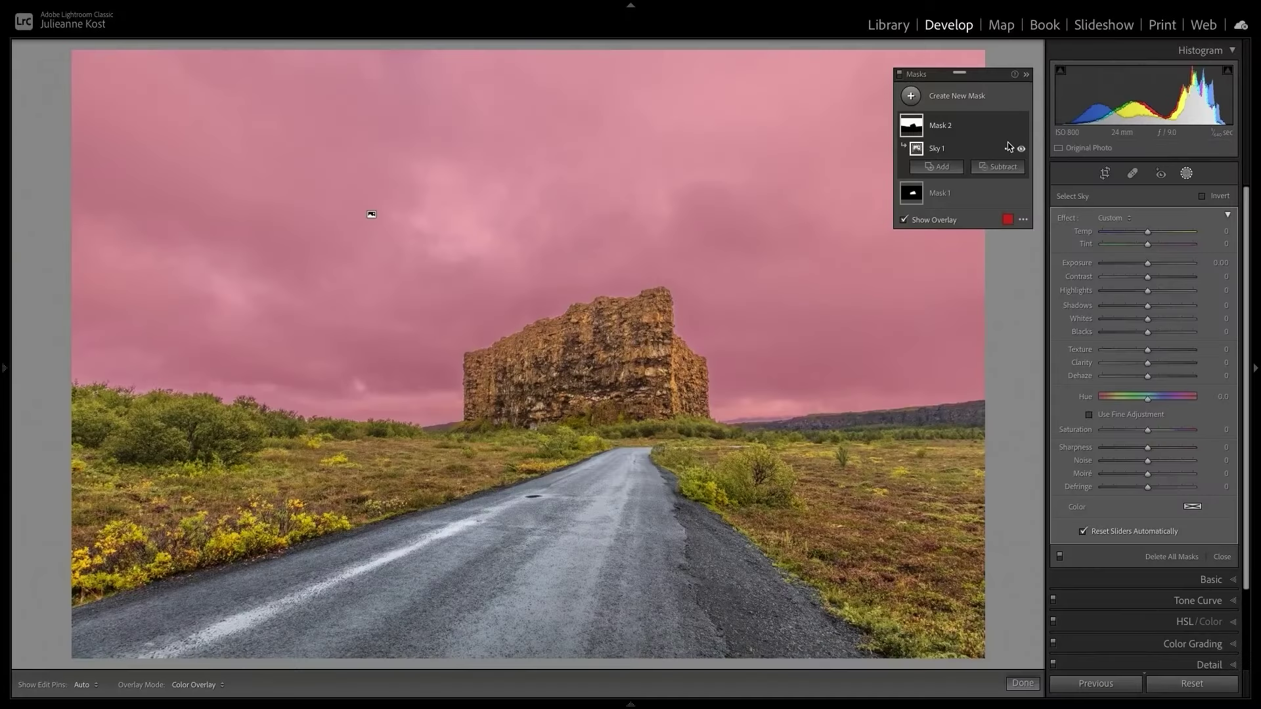
pyautogui.moveTo(1147, 460); pyautogui.dragTo(1182, 464)
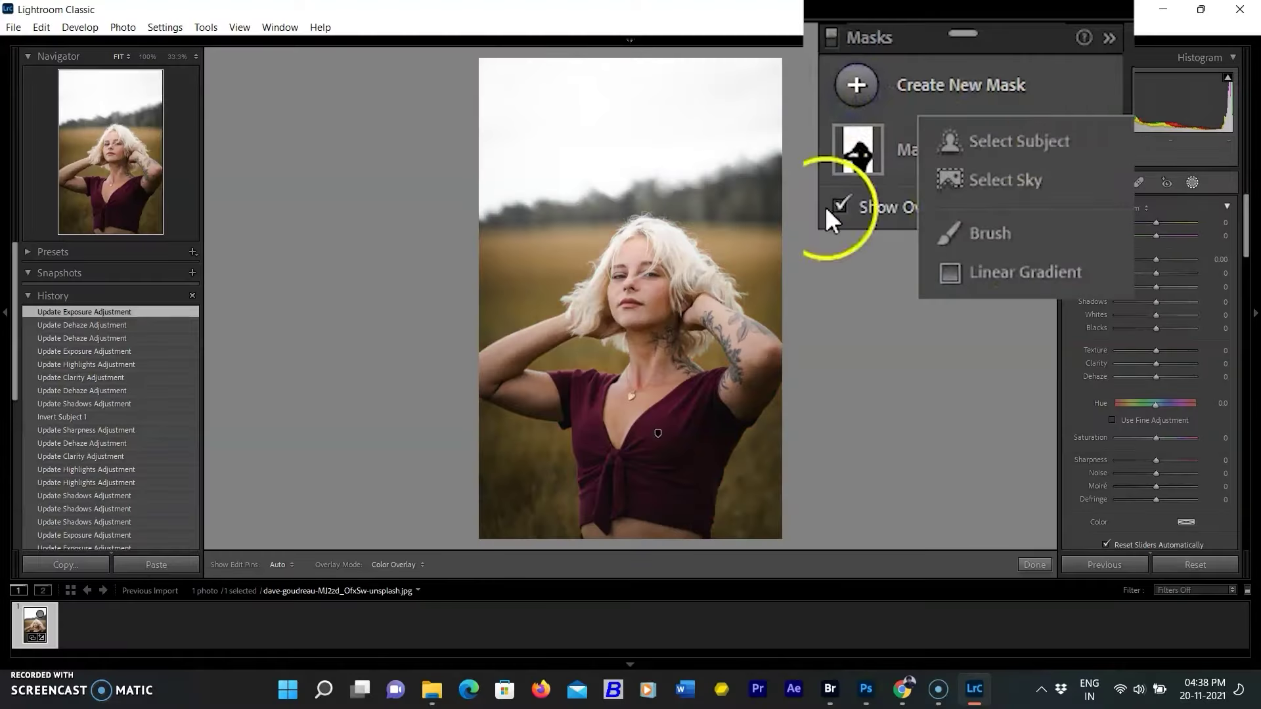
# Add a Select Sky mask to the portrait and lower its Exposure, shift its Hue and raise its Dehaze.
pyautogui.click(964, 174)
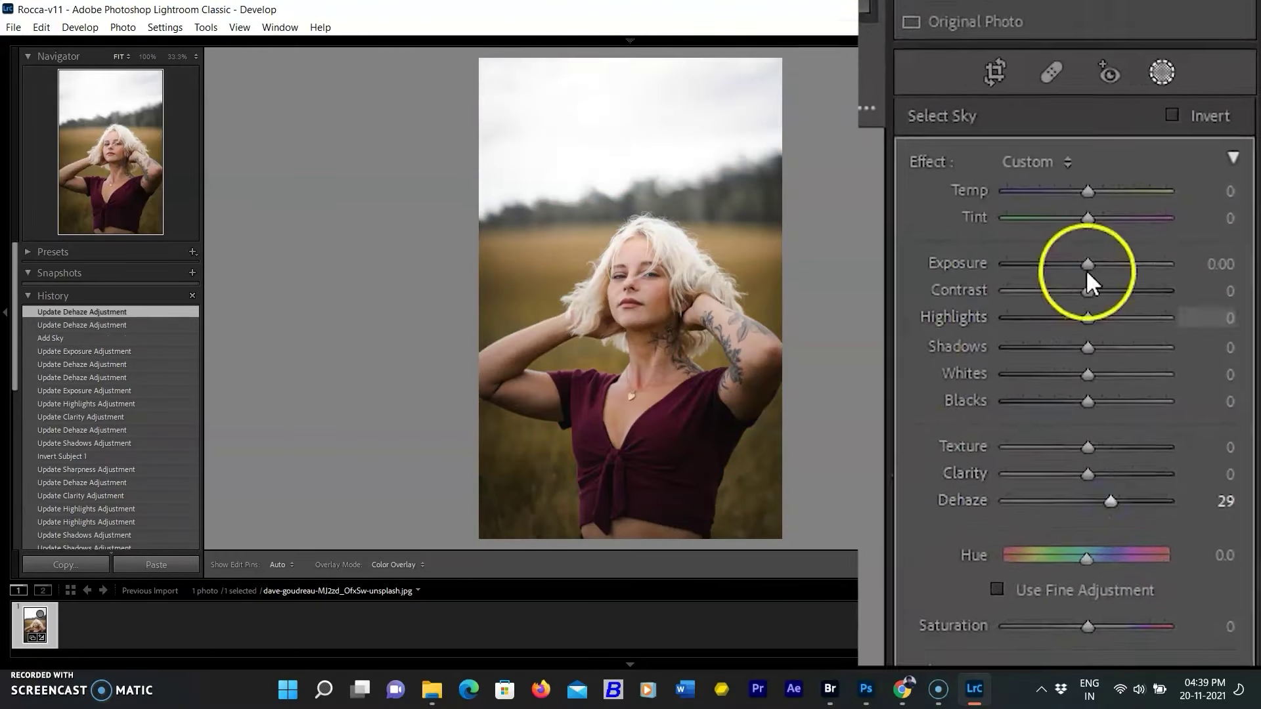
pyautogui.moveTo(1155, 275); pyautogui.dragTo(1149, 275)
pyautogui.moveTo(1155, 418)
pyautogui.mouseDown()
pyautogui.moveTo(1194, 419)
pyautogui.moveTo(1166, 419)
pyautogui.mouseUp()
pyautogui.moveTo(1160, 392); pyautogui.dragTo(1163, 391)
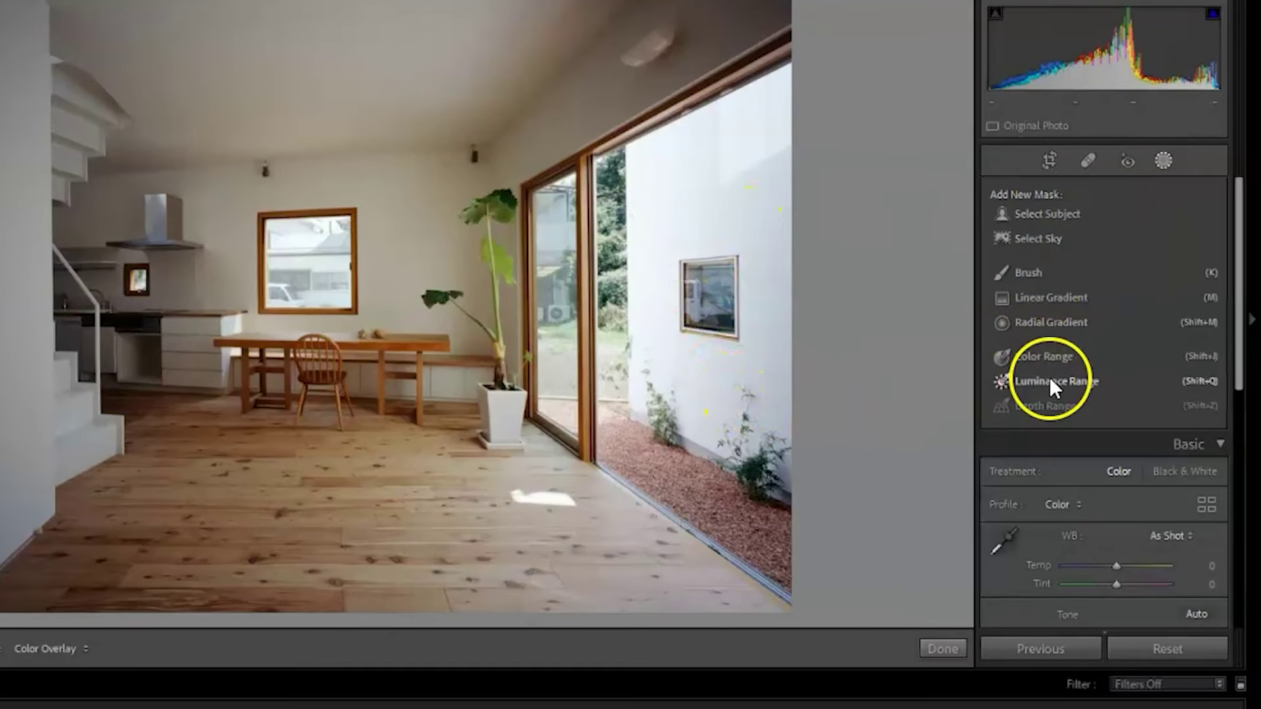
# Add a Luminance Range mask to the interior photo and dismiss the Range Masking tip.
pyautogui.click(1044, 381)
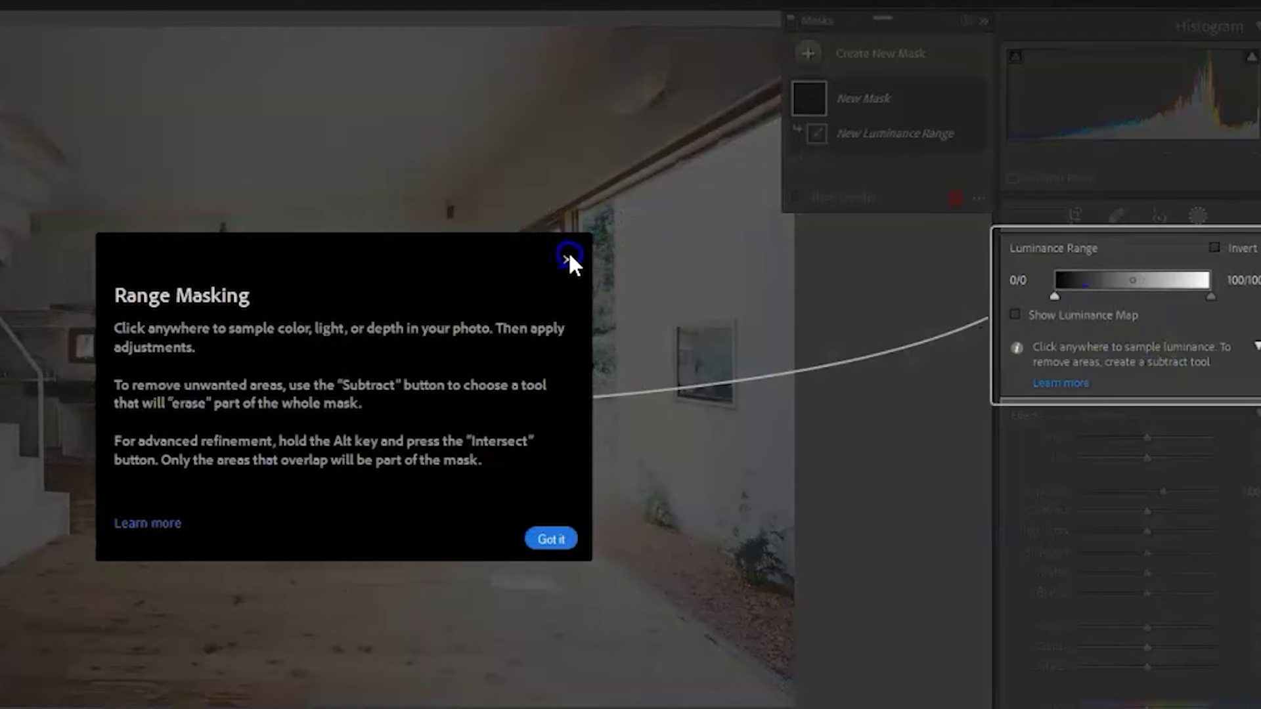
pyautogui.click(568, 258)
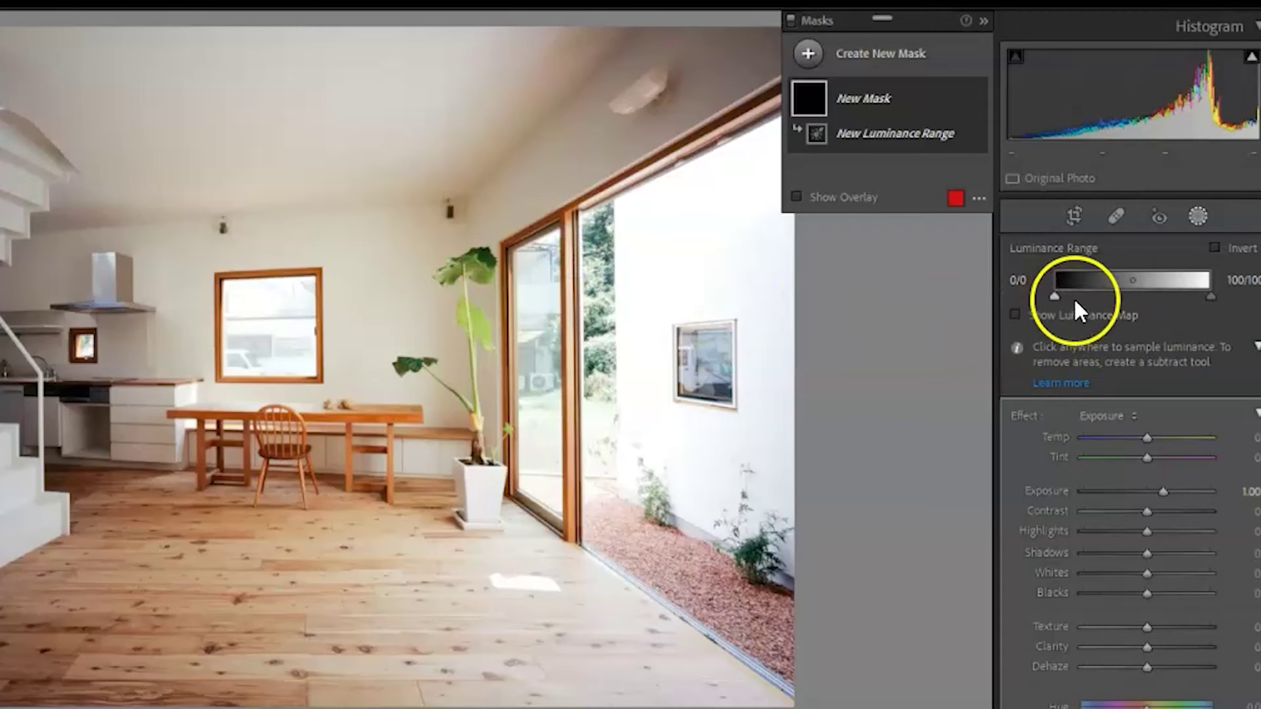
# Preview the luminance map of the interior photo with the full tonal range selected, and hide it again.
pyautogui.moveTo(1056, 295)
pyautogui.mouseDown()
pyautogui.moveTo(1117, 297)
pyautogui.moveTo(1136, 270)
pyautogui.moveTo(1051, 299)
pyautogui.mouseUp()
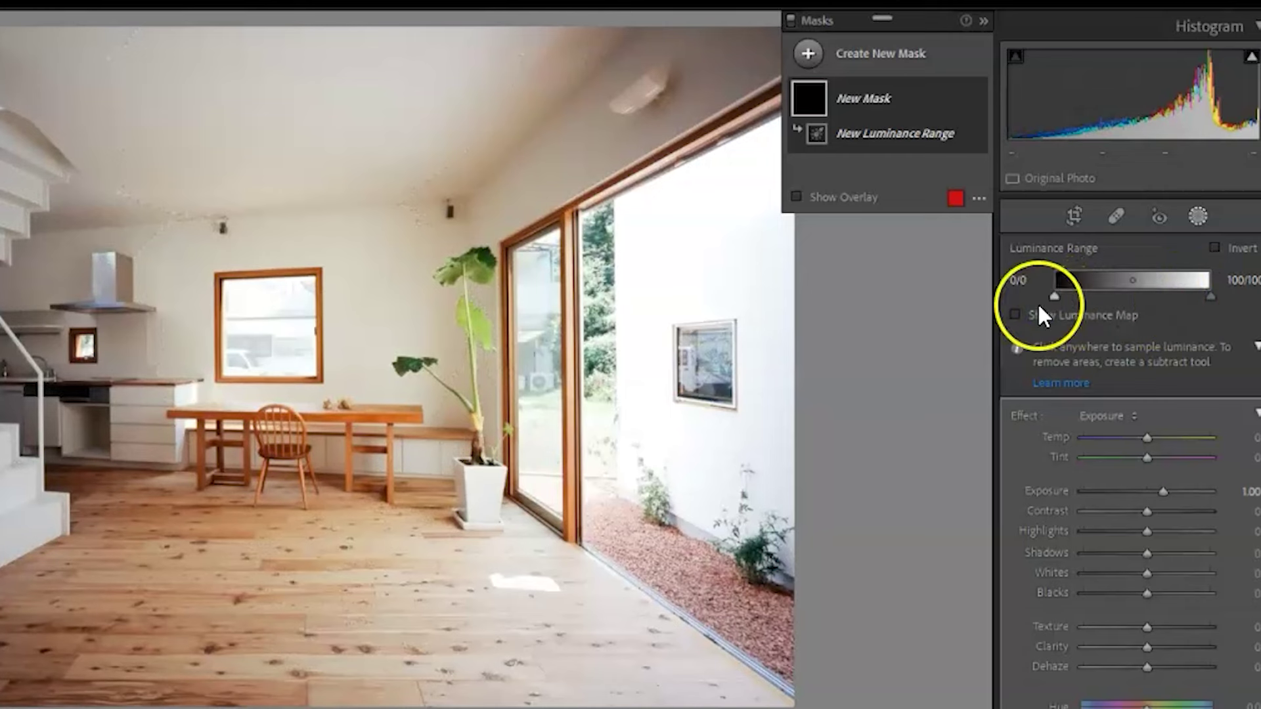
pyautogui.click(1016, 315)
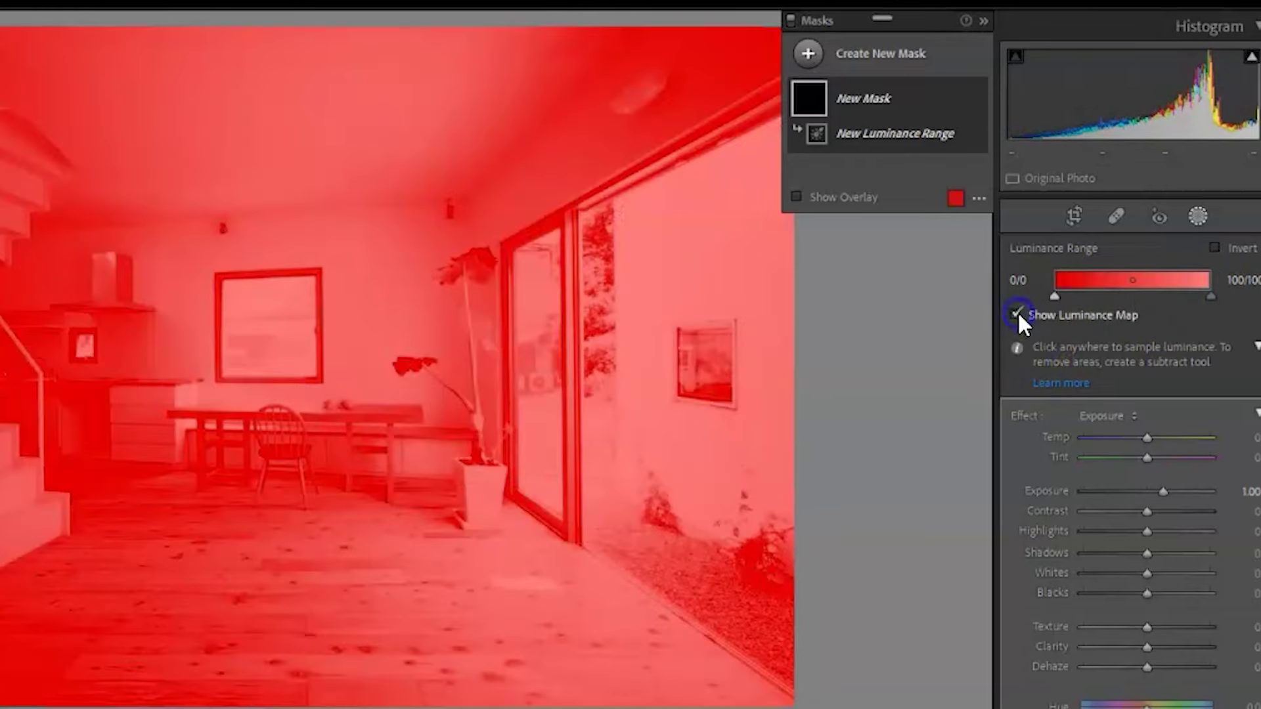
pyautogui.moveTo(1054, 296)
pyautogui.mouseDown()
pyautogui.moveTo(1149, 293)
pyautogui.moveTo(1055, 297)
pyautogui.mouseUp()
pyautogui.click(1030, 312)
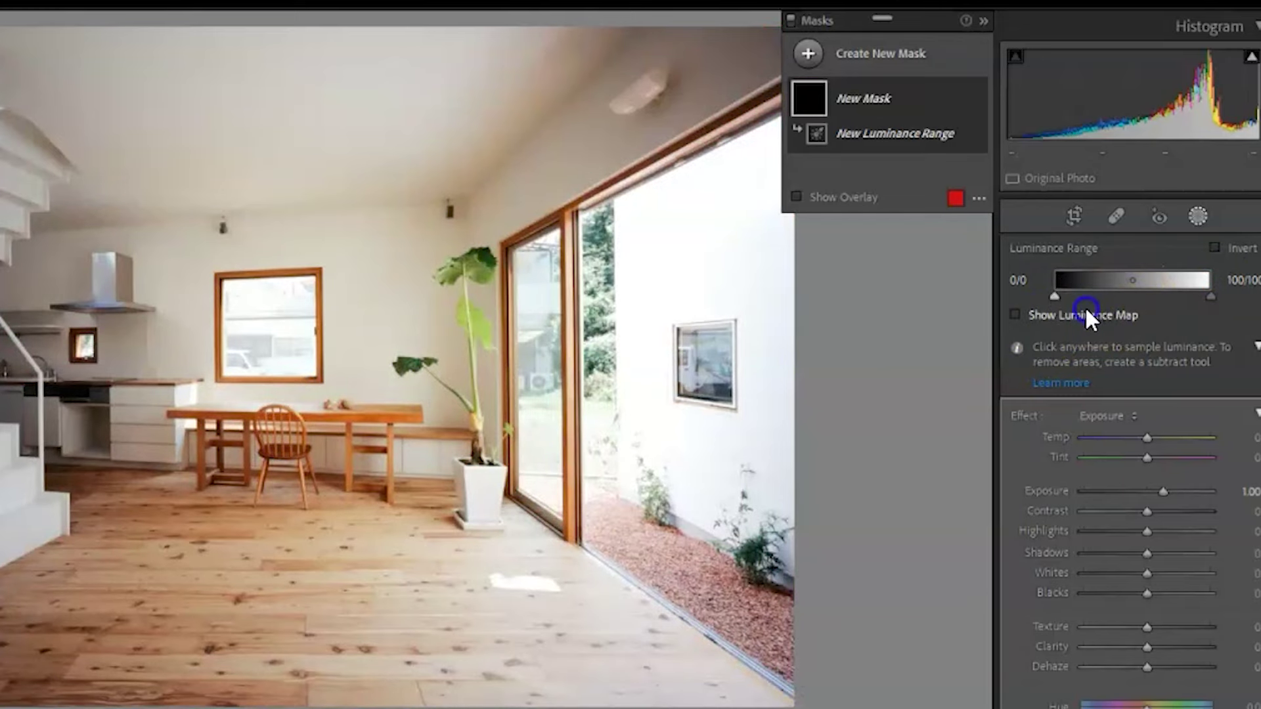
pyautogui.click(1085, 305)
# Restrict the luminance range mask to the bright tones, with the lower limit at 62/66.
pyautogui.moveTo(1054, 297); pyautogui.dragTo(1160, 303)
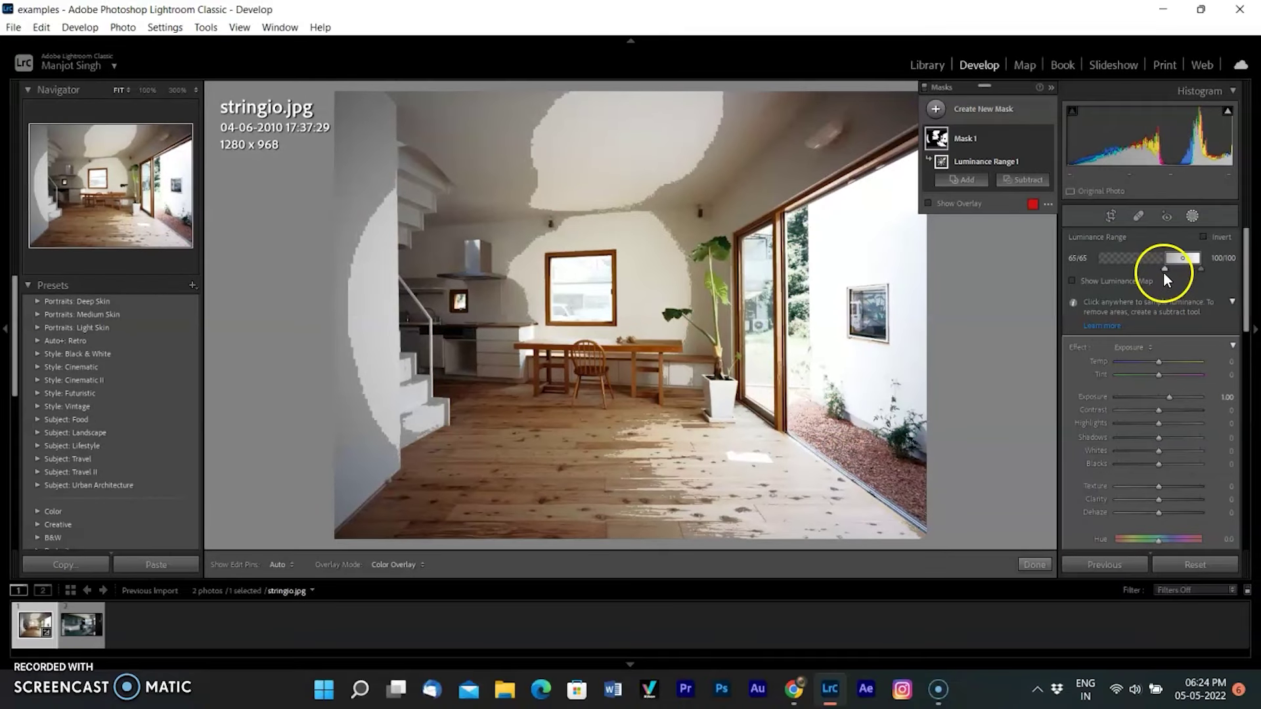
pyautogui.moveTo(1164, 270); pyautogui.dragTo(1162, 276)
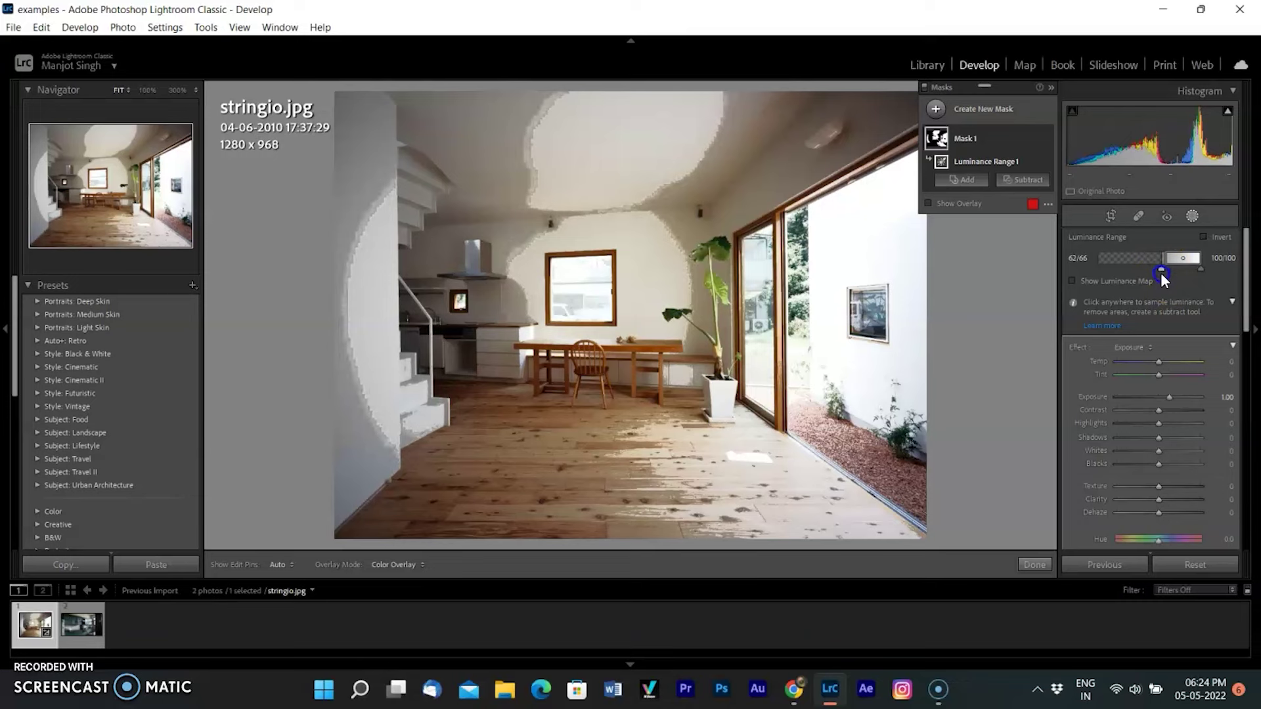
# Check the areas covered by the luminance range mask using the color overlay and the luminance map.
pyautogui.click(929, 203)
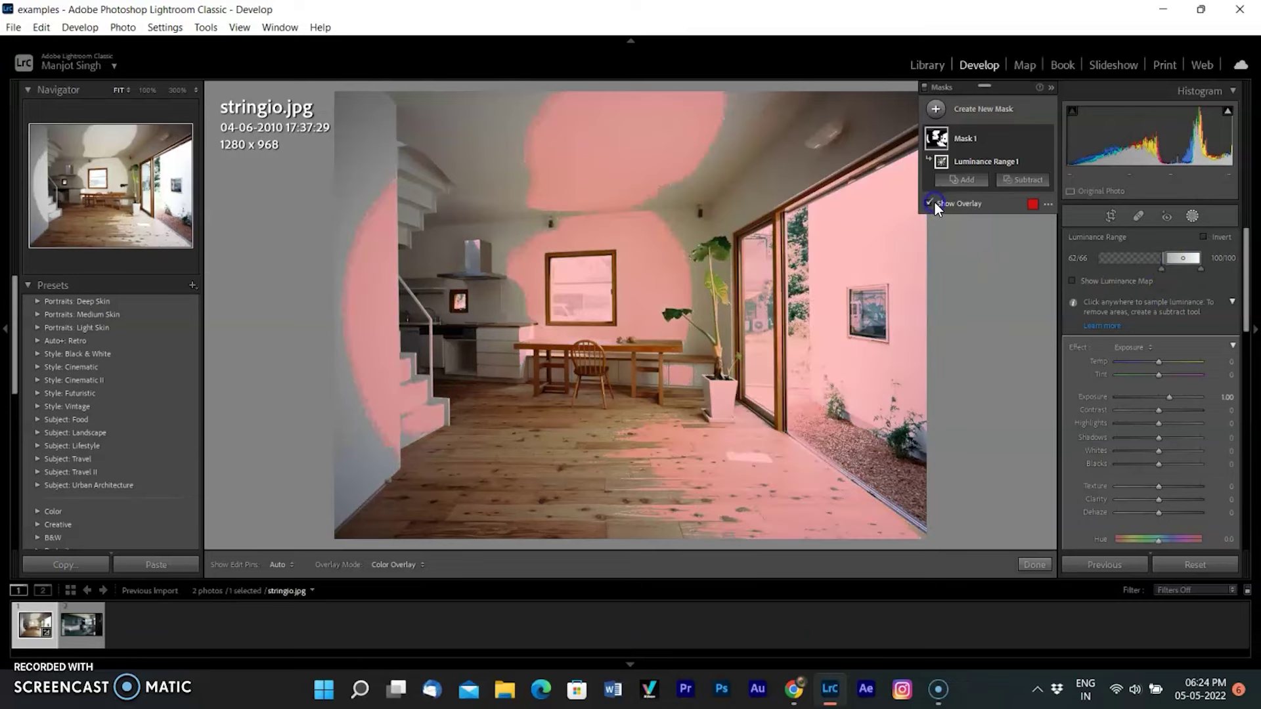
pyautogui.click(932, 203)
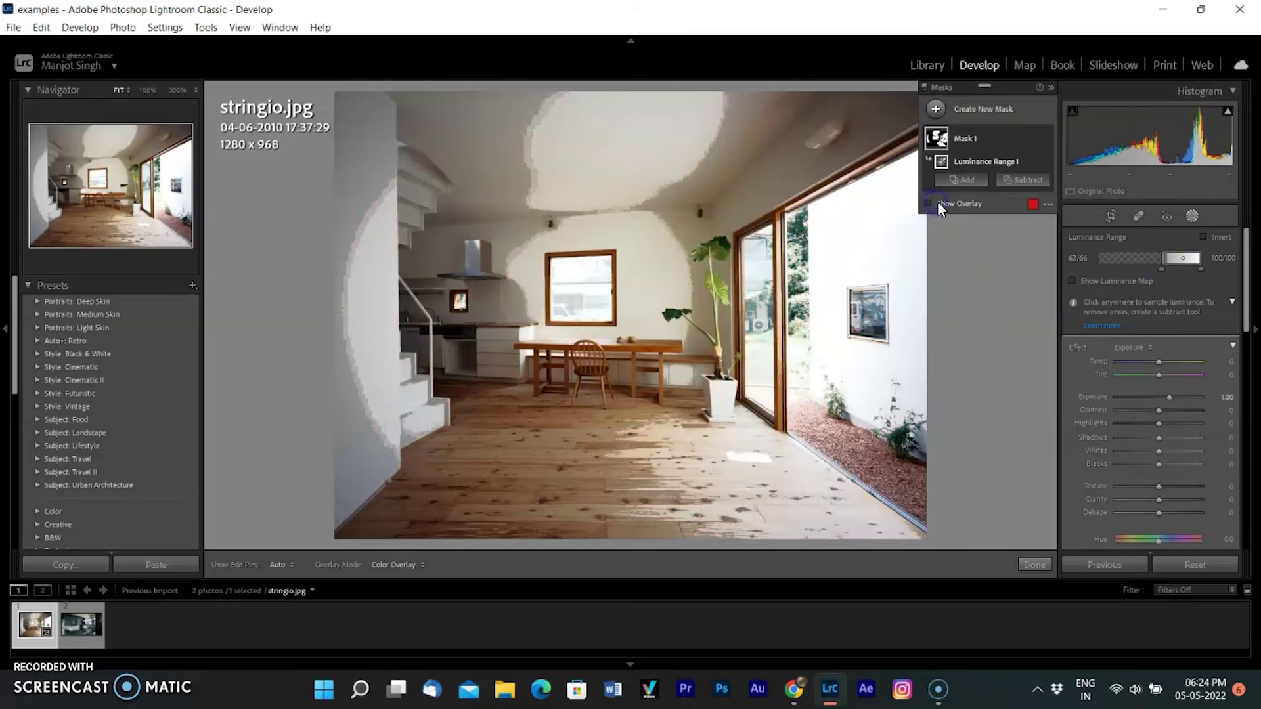
pyautogui.click(1072, 281)
pyautogui.click(1072, 278)
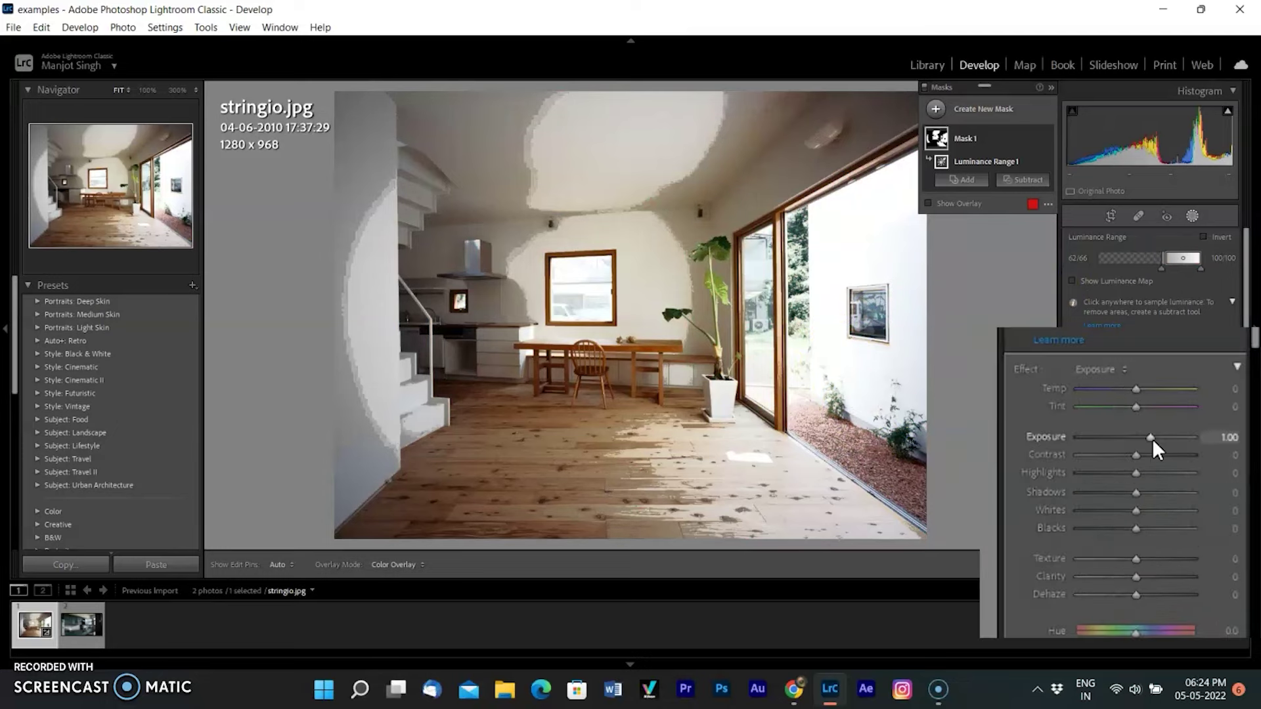
# Set the luminance range mask's Exposure to 0.00, Highlights to -56, Shadows to 100 and Dehaze to 11.
pyautogui.moveTo(1170, 398); pyautogui.dragTo(1159, 400)
pyautogui.moveTo(1076, 601); pyautogui.dragTo(1041, 593)
pyautogui.moveTo(1075, 639); pyautogui.dragTo(1188, 624)
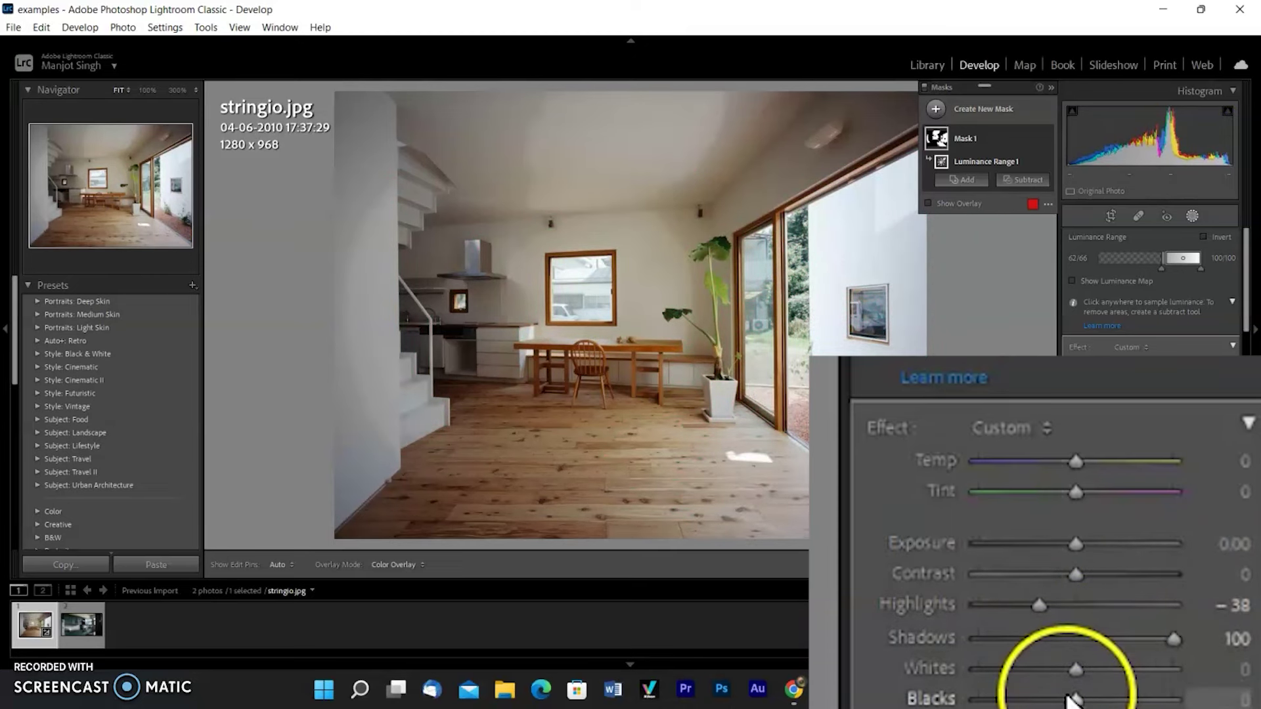
pyautogui.scroll(-2, 1073, 696)
pyautogui.moveTo(1076, 613)
pyautogui.mouseDown()
pyautogui.moveTo(1089, 607)
pyautogui.moveTo(1076, 611)
pyautogui.mouseUp()
pyautogui.moveTo(1076, 644)
pyautogui.mouseDown()
pyautogui.moveTo(1094, 640)
pyautogui.moveTo(1082, 640)
pyautogui.mouseUp()
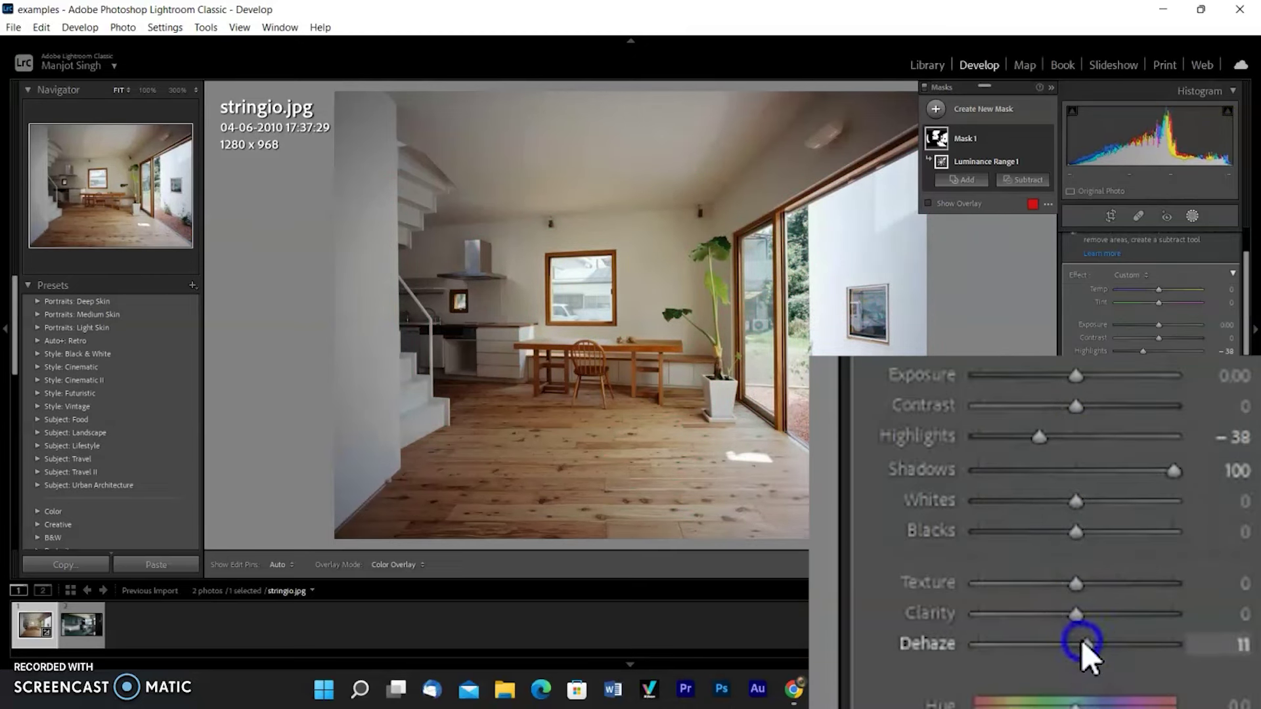
pyautogui.moveTo(1039, 437); pyautogui.dragTo(1035, 433)
# Subtract the ceiling, back wall, floor and stairs from Mask 1 with a brush, keeping the windows and the outdoor area selected.
pyautogui.click(939, 131)
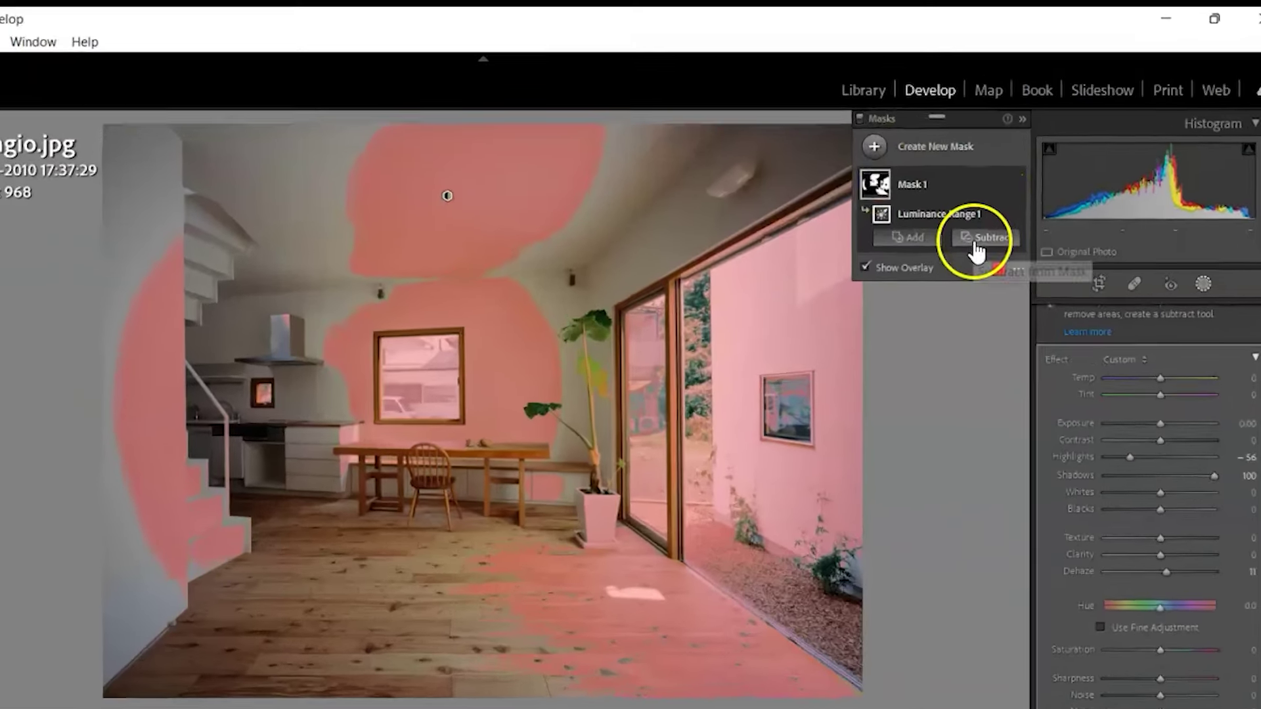
pyautogui.click(1013, 181)
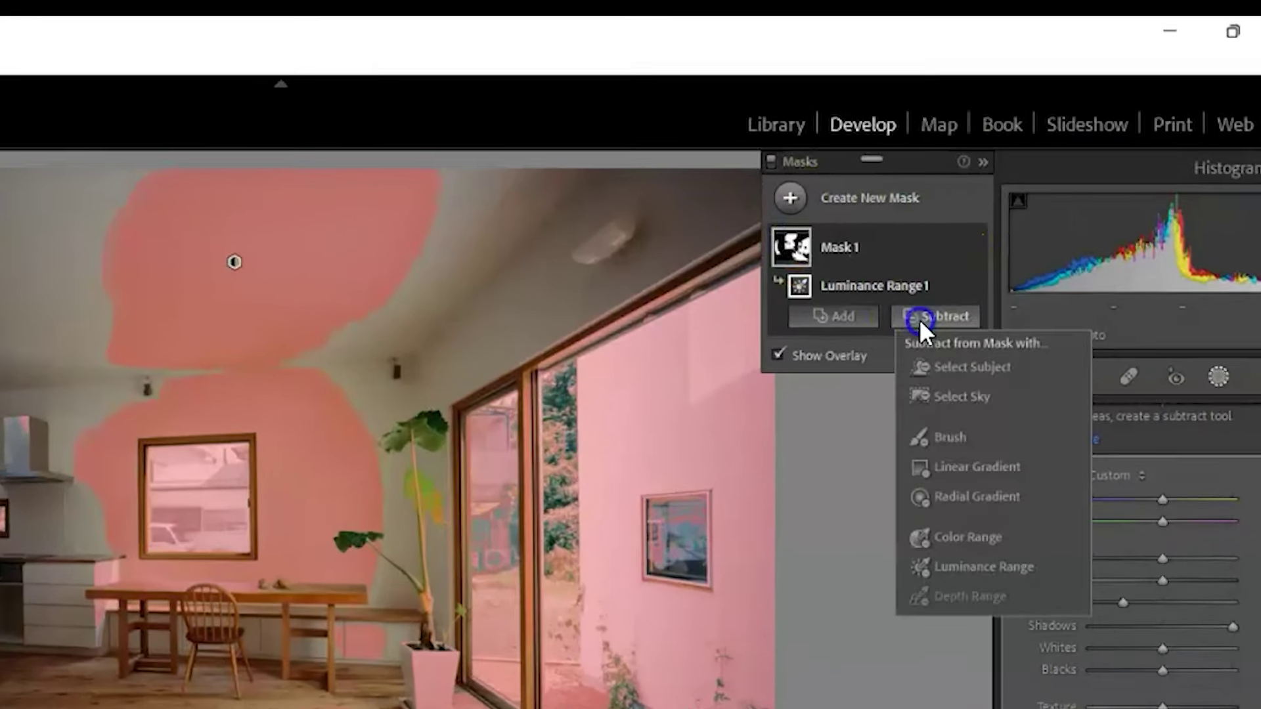
pyautogui.click(960, 441)
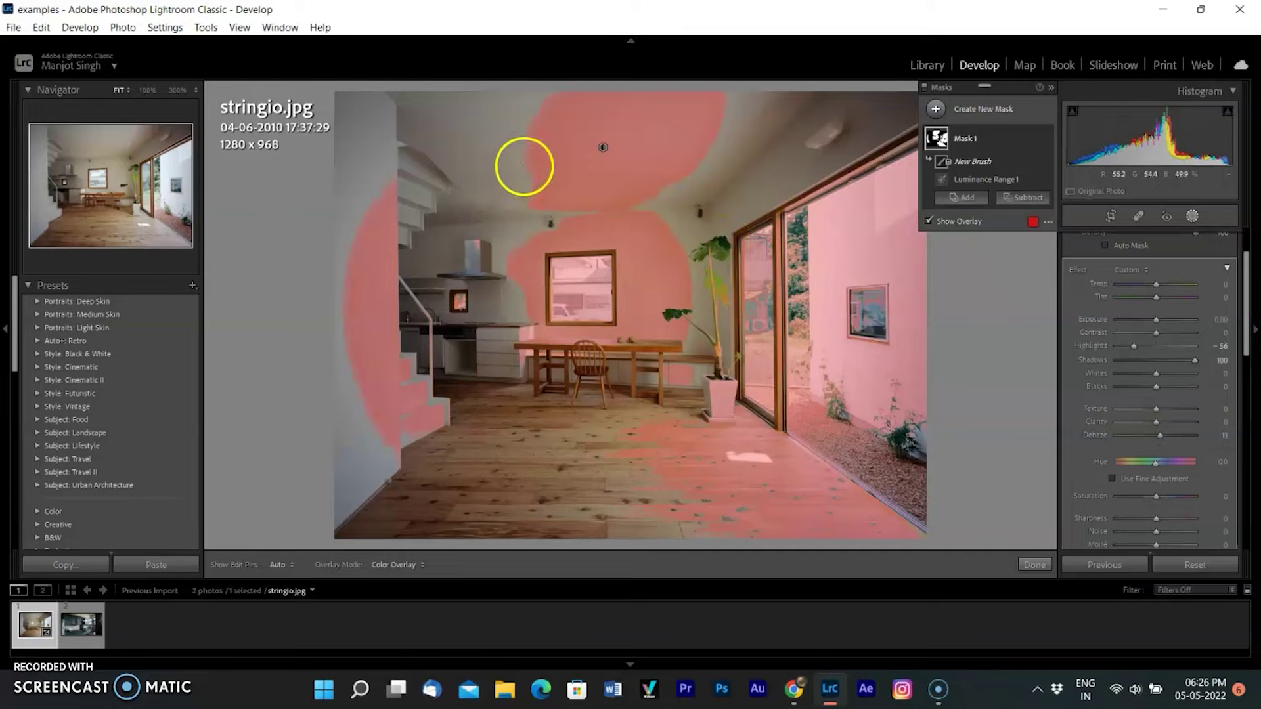
pyautogui.moveTo(603, 147)
pyautogui.mouseDown()
pyautogui.moveTo(670, 175)
pyautogui.moveTo(552, 217)
pyautogui.moveTo(650, 236)
pyautogui.moveTo(681, 337)
pyautogui.moveTo(515, 363)
pyautogui.moveTo(514, 275)
pyautogui.mouseUp()
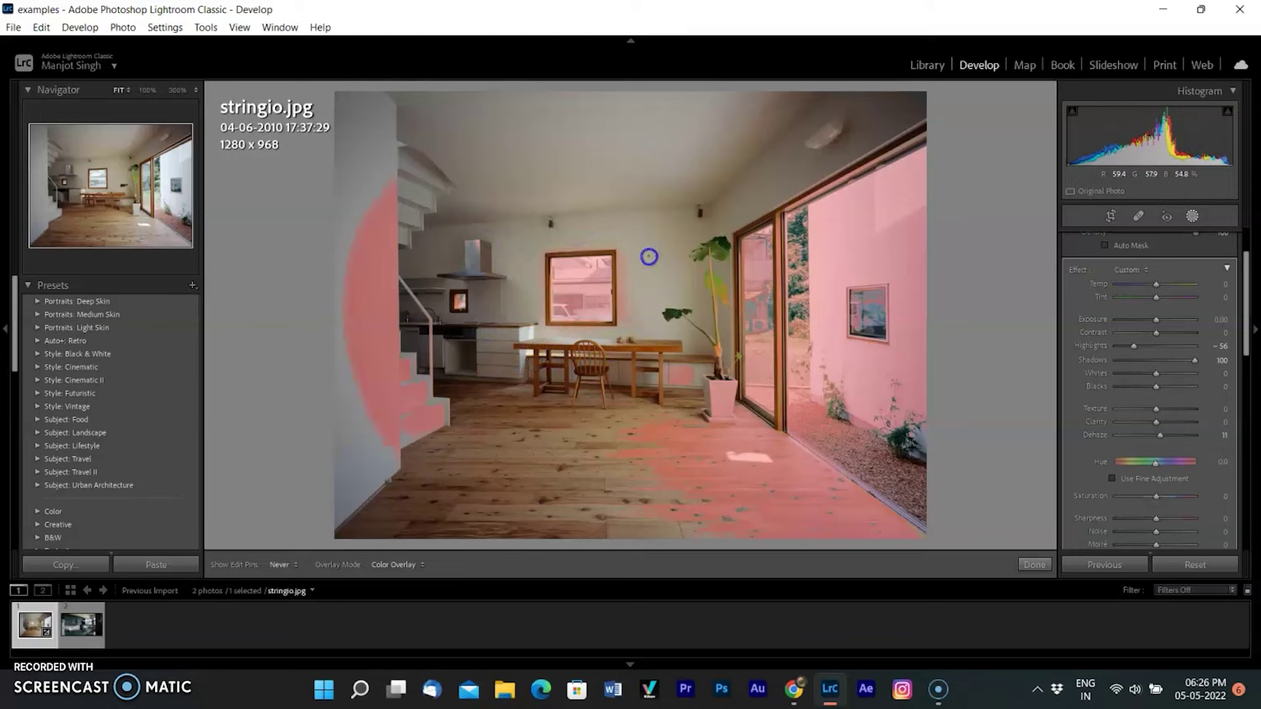
pyautogui.moveTo(648, 257)
pyautogui.mouseDown()
pyautogui.moveTo(709, 416)
pyautogui.moveTo(656, 422)
pyautogui.moveTo(865, 520)
pyautogui.mouseUp()
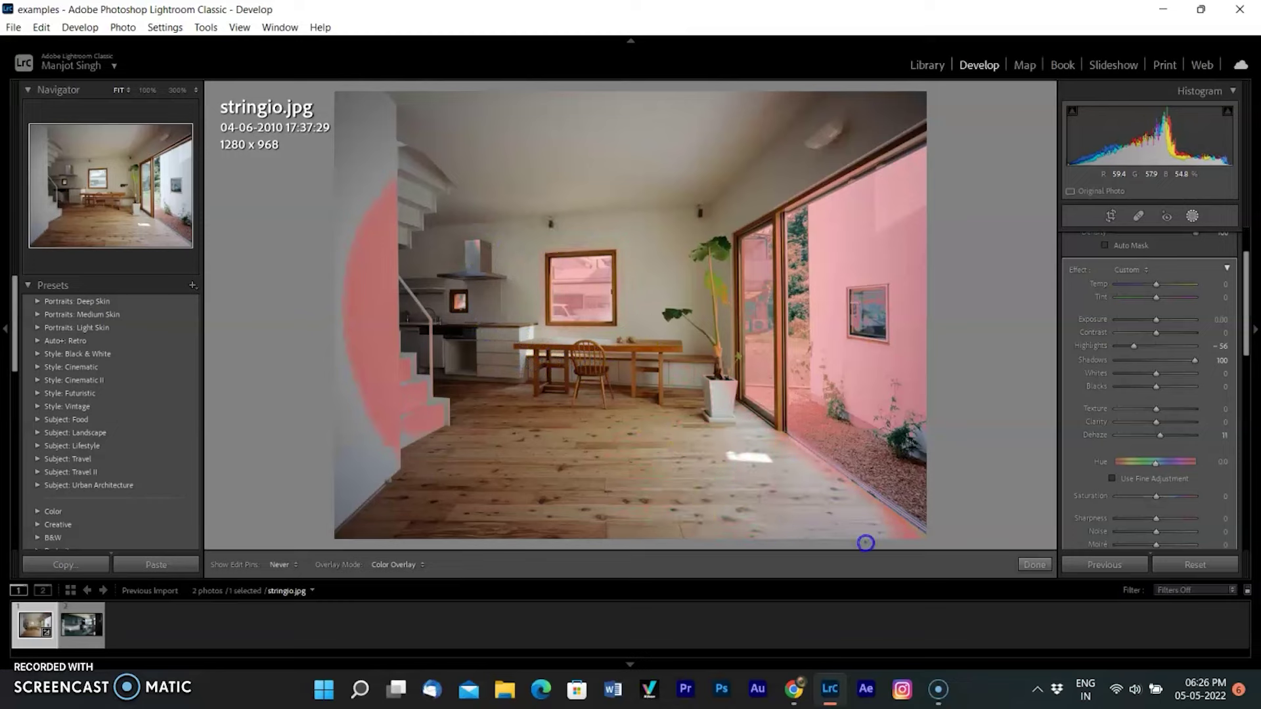
pyautogui.moveTo(416, 248); pyautogui.dragTo(424, 416)
# Leave masking, open the Reference View and return to the single-photo view.
pyautogui.press('Return')
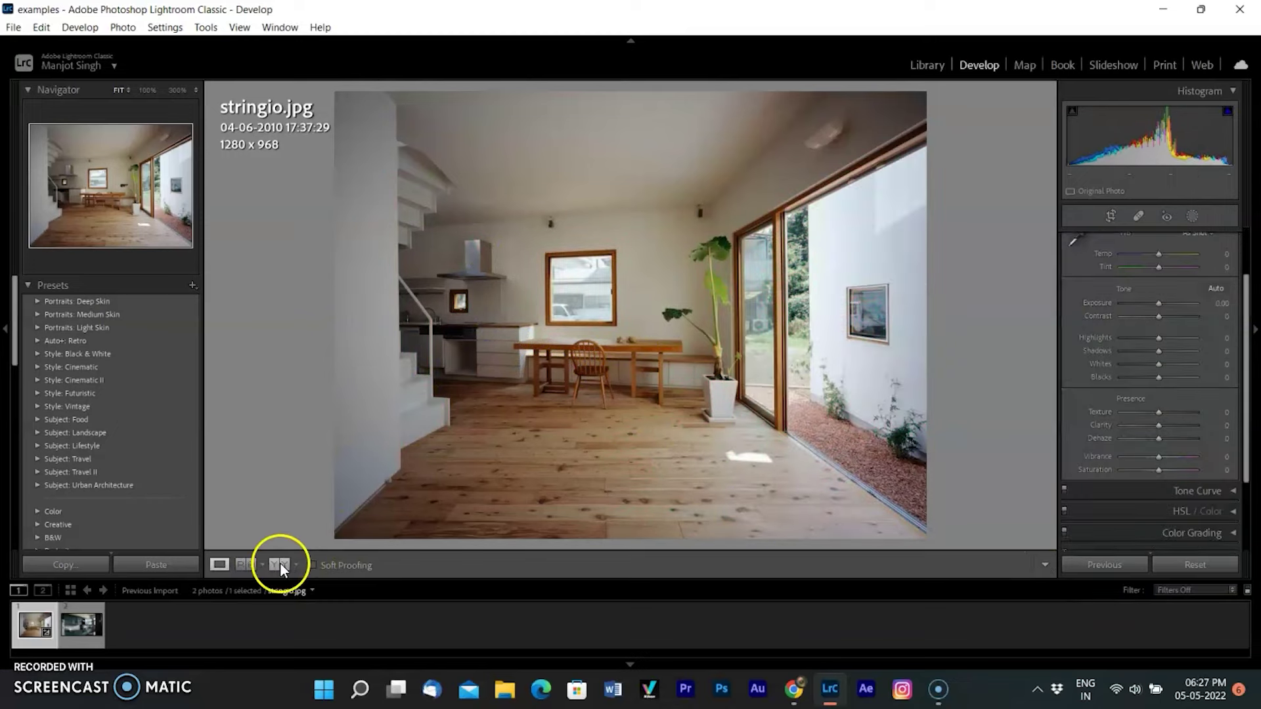
pyautogui.click(247, 564)
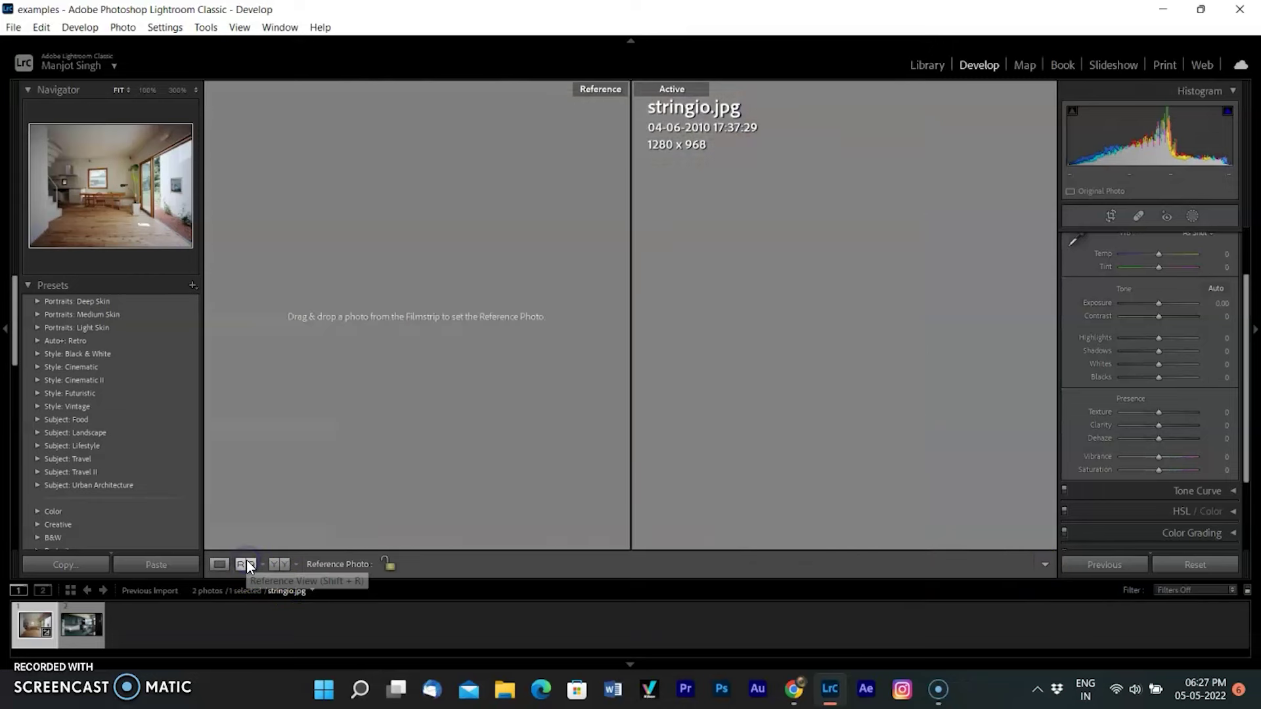
pyautogui.click(223, 564)
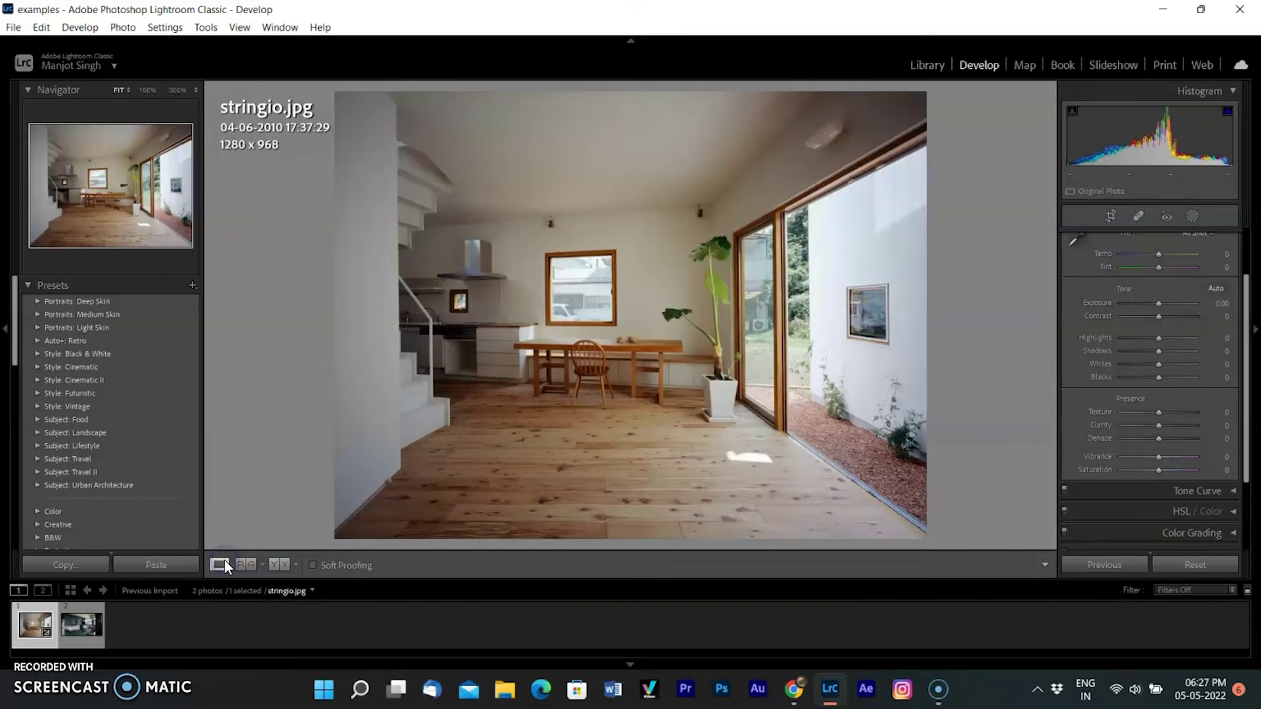
# Create a new brush mask, paint over the back window and the glass door with sizes 3 and 5, and hide the overlay.
pyautogui.click(1194, 217)
pyautogui.click(935, 110)
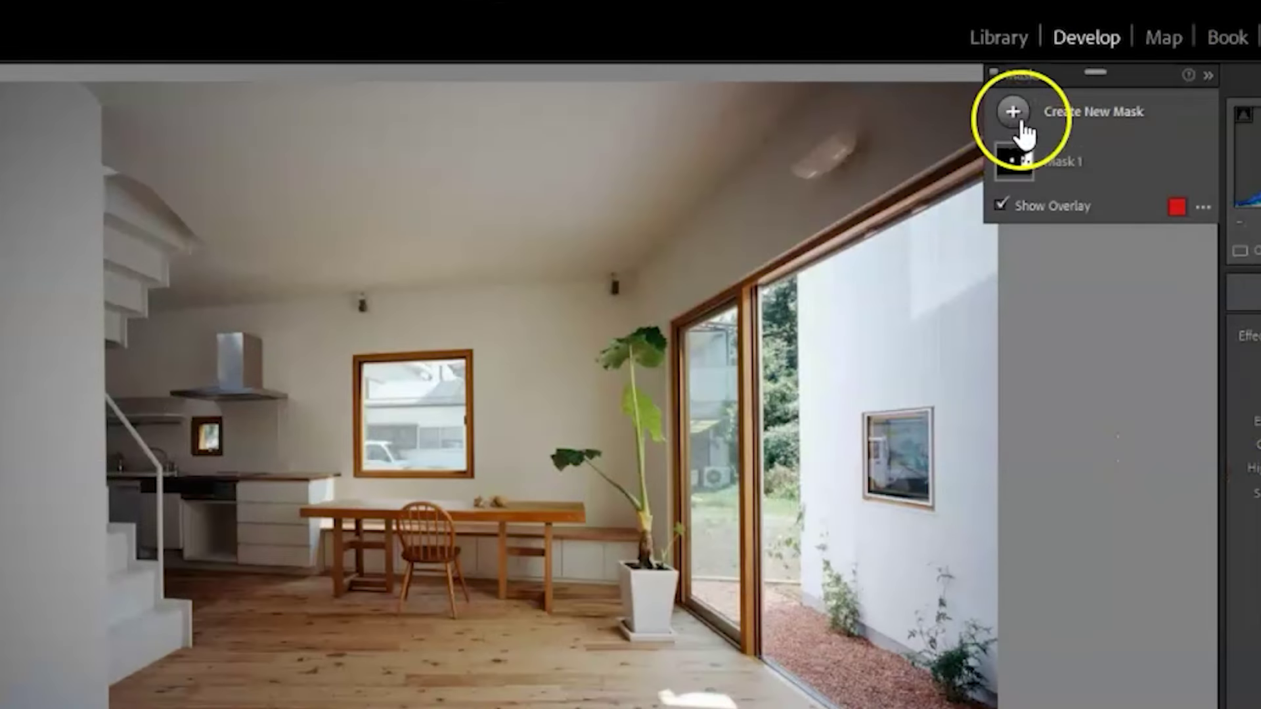
pyautogui.click(1124, 227)
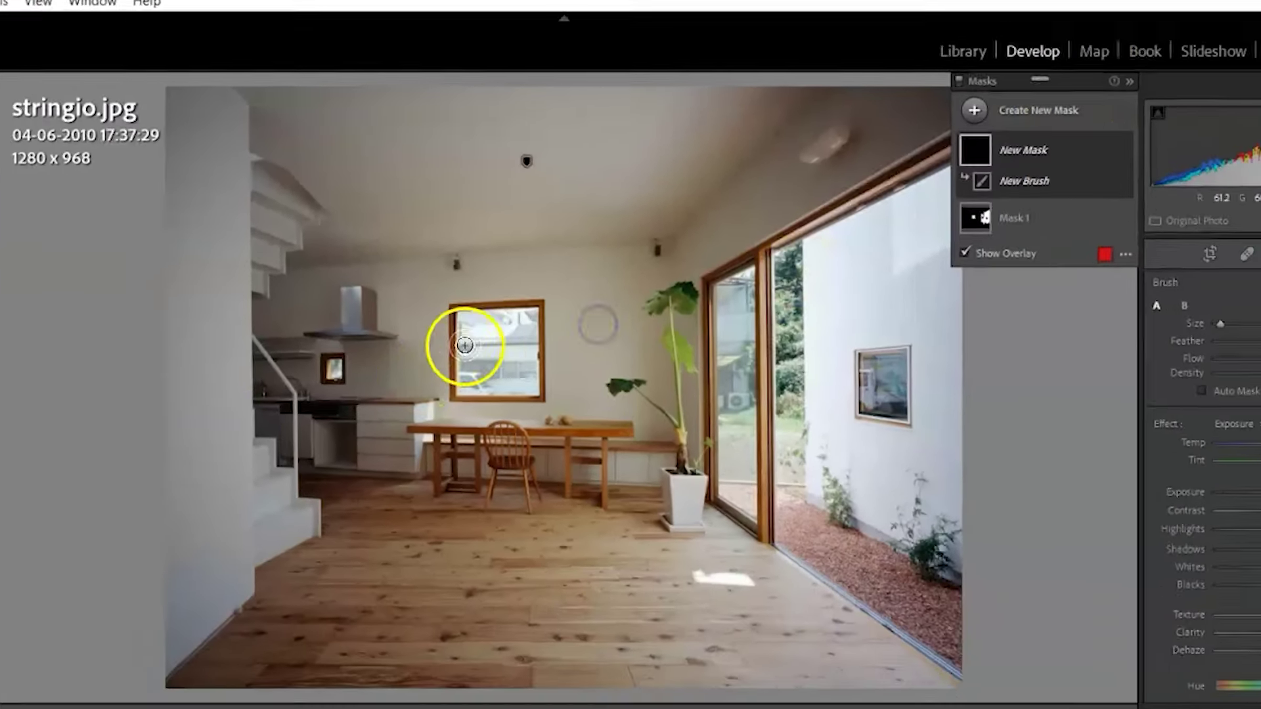
pyautogui.moveTo(374, 373); pyautogui.dragTo(435, 363)
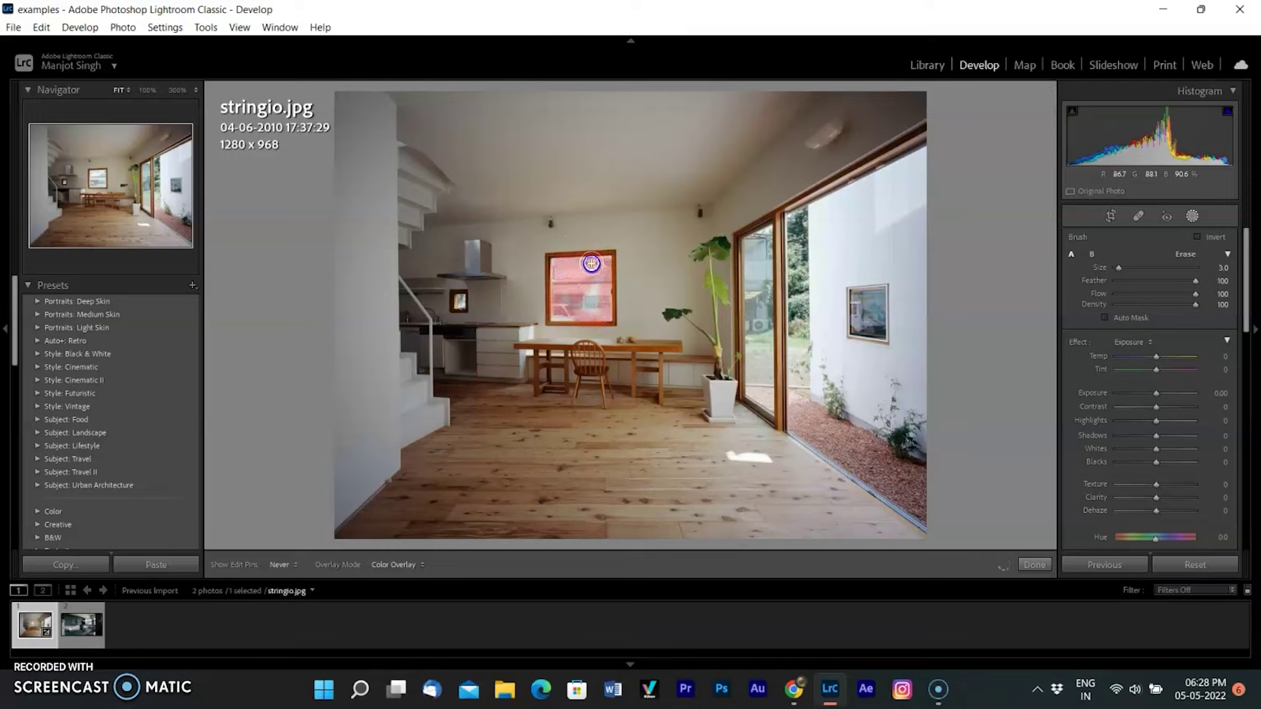
pyautogui.moveTo(586, 310); pyautogui.dragTo(591, 305)
pyautogui.scroll(2, 731, 269)
pyautogui.moveTo(756, 249)
pyautogui.mouseDown()
pyautogui.moveTo(760, 277)
pyautogui.moveTo(766, 239)
pyautogui.moveTo(770, 397)
pyautogui.moveTo(757, 287)
pyautogui.mouseUp()
pyautogui.click(928, 231)
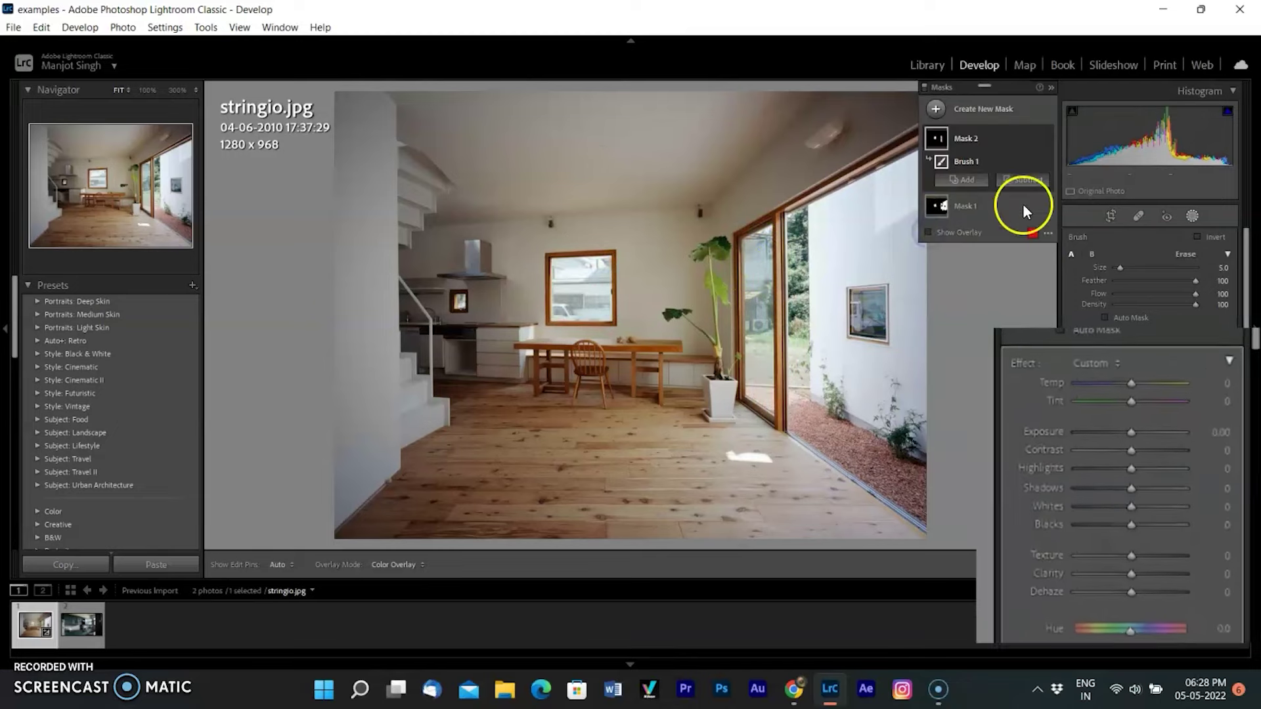
# Set the window mask's Exposure to -0.03, Contrast to 24, Highlights to -48, Clarity to 11, Dehaze to 41 and Saturation to 66.
pyautogui.moveTo(1101, 562)
pyautogui.mouseDown()
pyautogui.moveTo(1117, 563)
pyautogui.moveTo(1081, 578)
pyautogui.moveTo(1102, 582)
pyautogui.mouseUp()
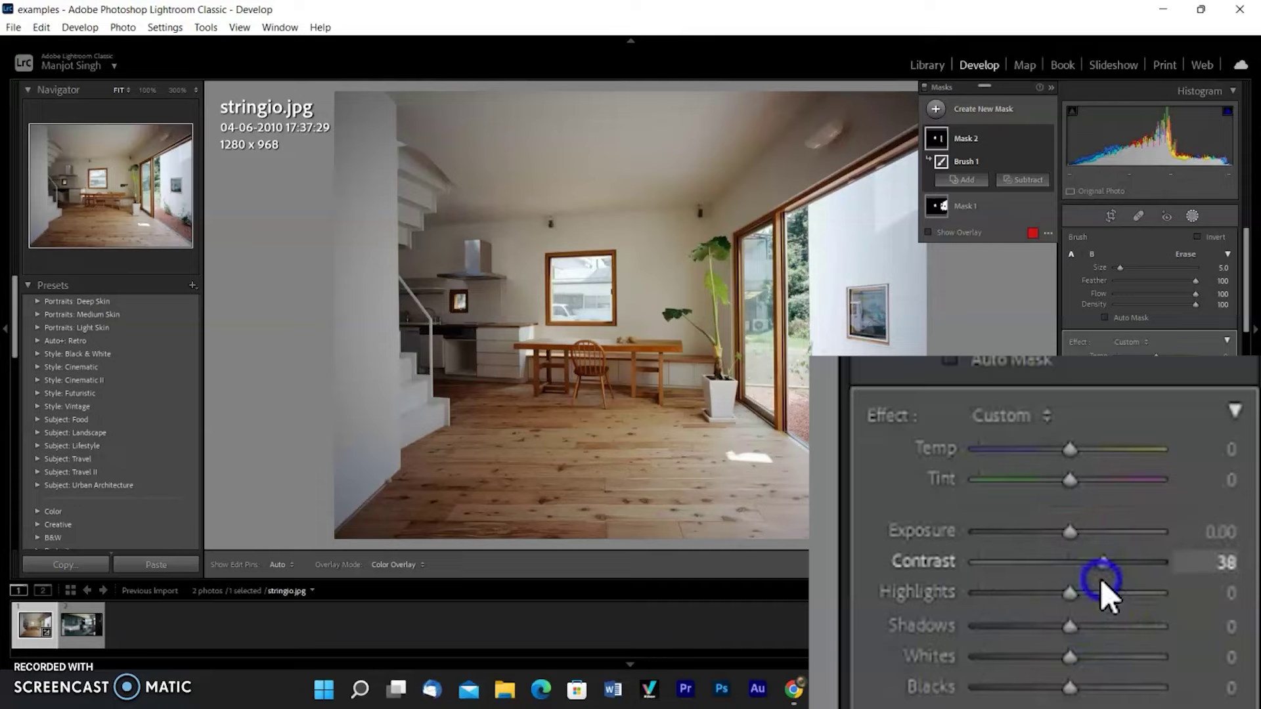
pyautogui.moveTo(1101, 577); pyautogui.dragTo(1071, 543)
pyautogui.moveTo(1070, 593); pyautogui.dragTo(1034, 558)
pyautogui.moveTo(1069, 461); pyautogui.dragTo(1106, 459)
pyautogui.moveTo(1069, 602); pyautogui.dragTo(1129, 598)
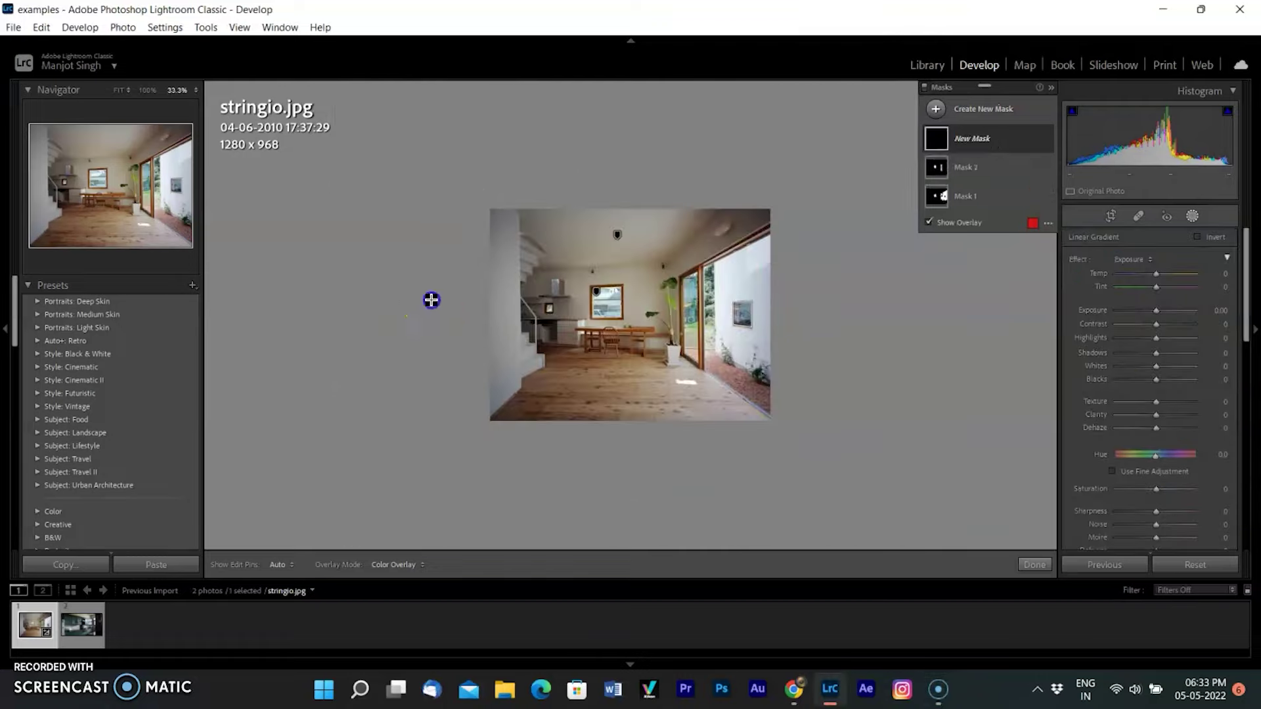
# Add a linear gradient mask fading from the staircase side toward the glass door, fit the photo in view and hide the overlay.
pyautogui.moveTo(431, 298); pyautogui.dragTo(753, 294)
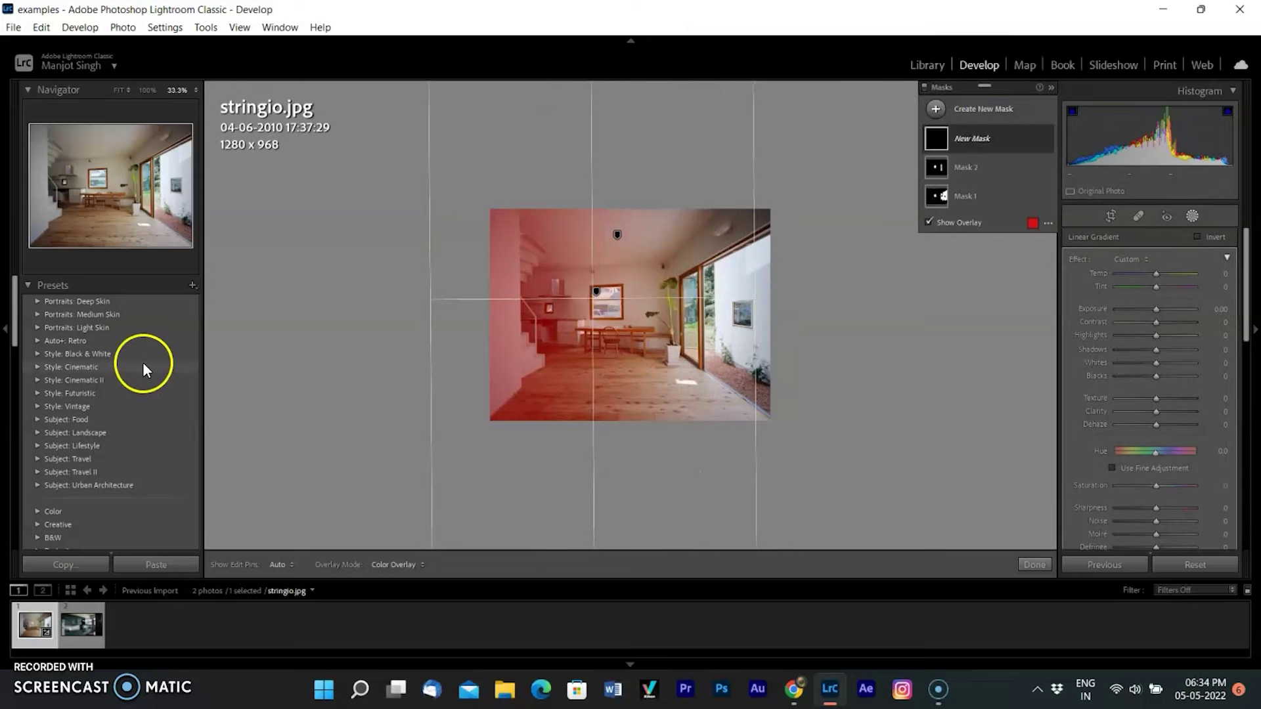
pyautogui.click(119, 89)
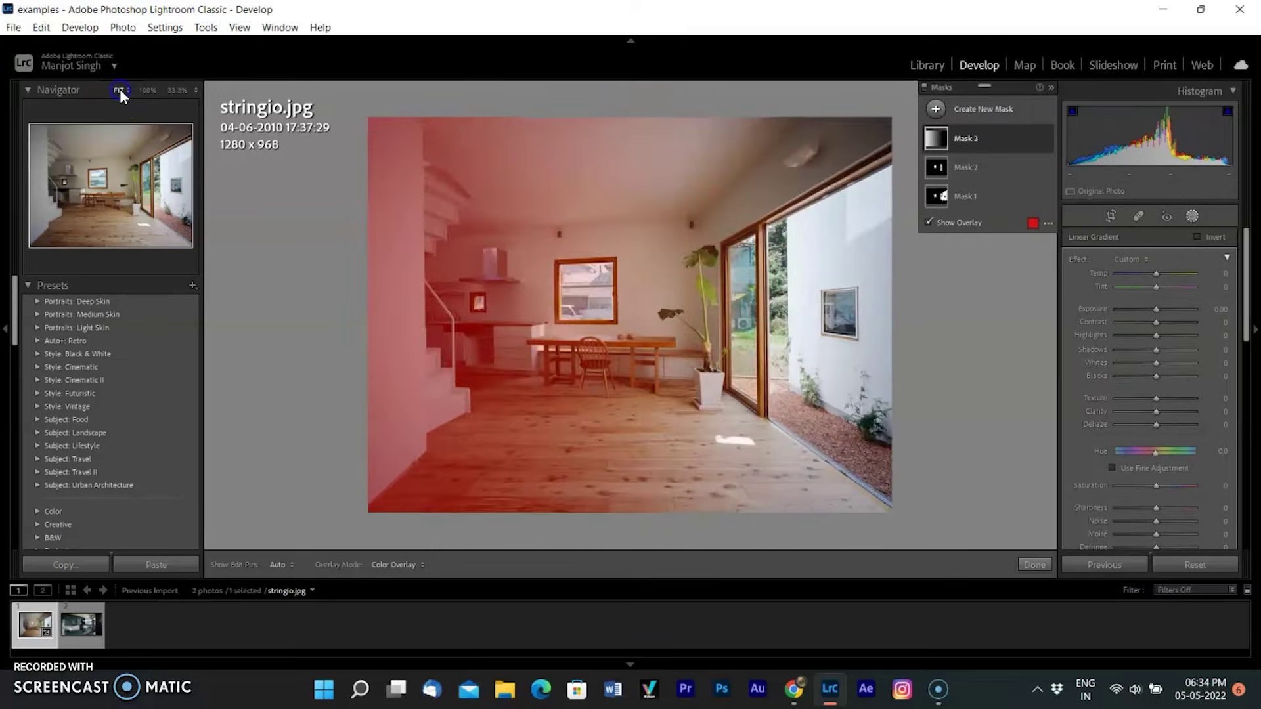
pyautogui.click(932, 221)
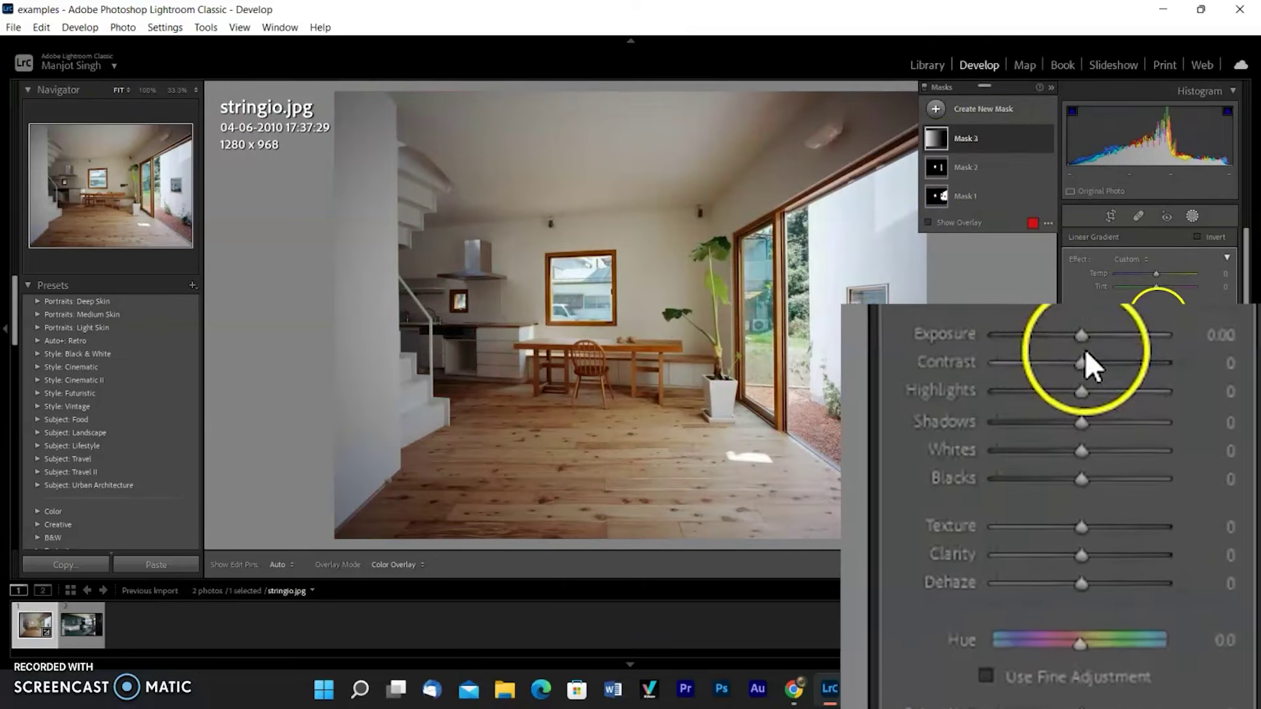
# Set the linear gradient mask's Exposure to 1.71, Shadows to 34 and Whites to 43, and start a brush subtraction from it.
pyautogui.moveTo(1072, 341); pyautogui.dragTo(1116, 326)
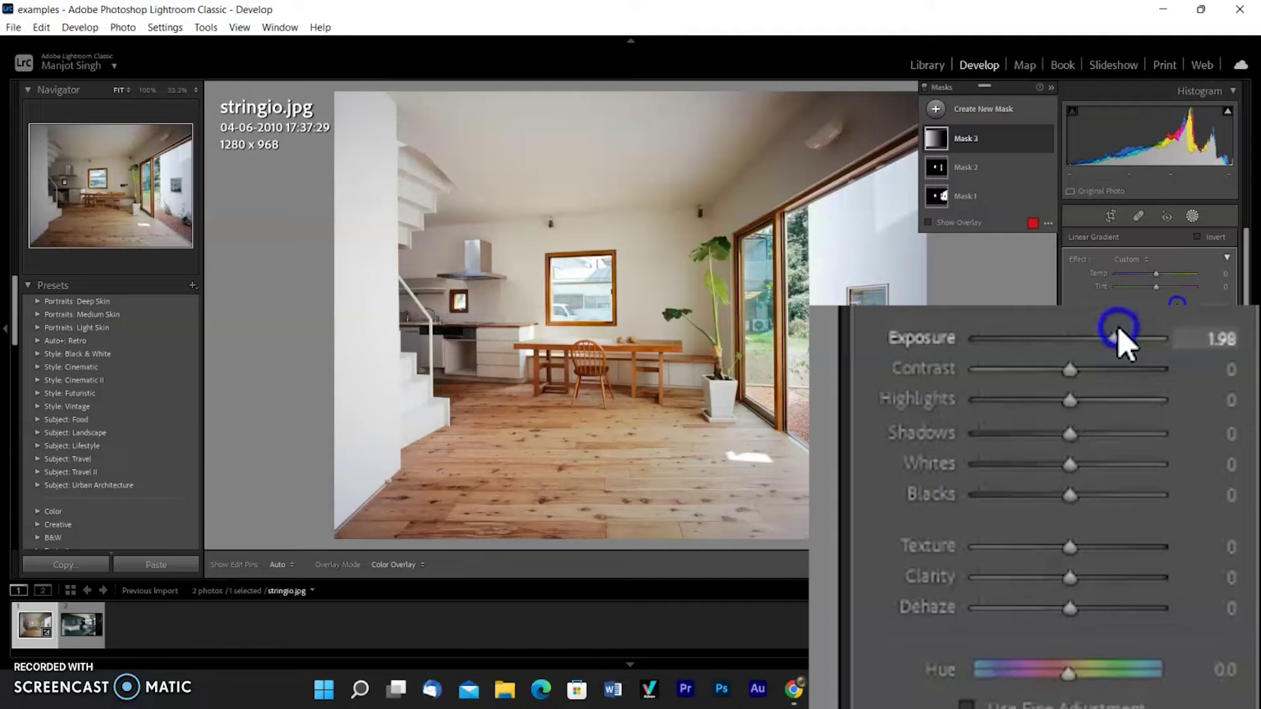
pyautogui.moveTo(1117, 325); pyautogui.dragTo(1111, 322)
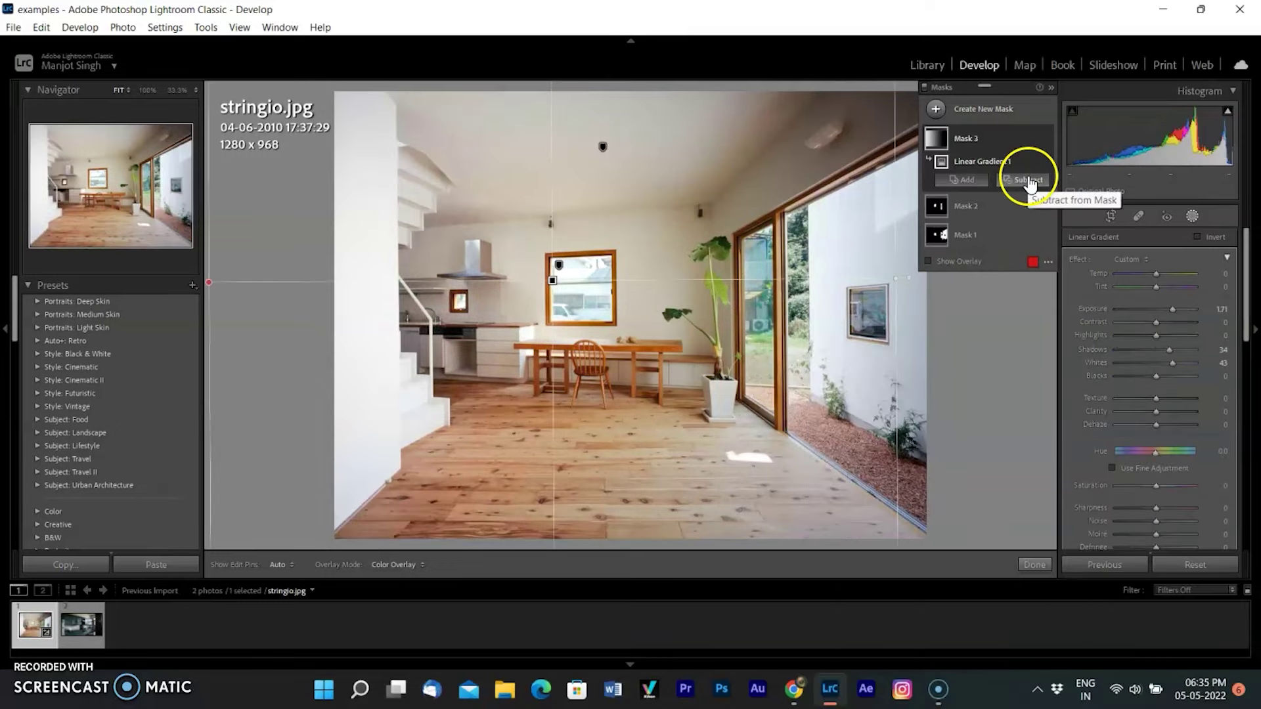
pyautogui.click(1028, 180)
pyautogui.click(1041, 251)
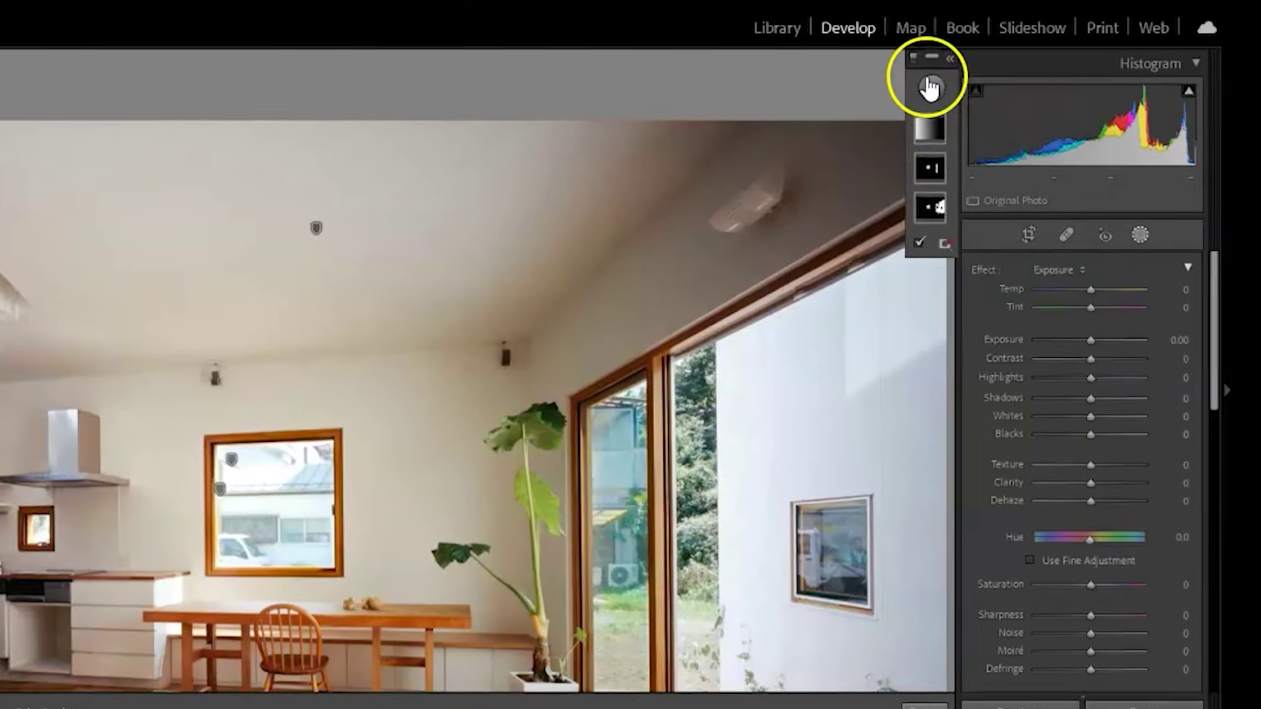
# Create a new brush mask and paint over the ceiling light, reducing the brush size to 3.
pyautogui.click(1039, 109)
pyautogui.click(944, 177)
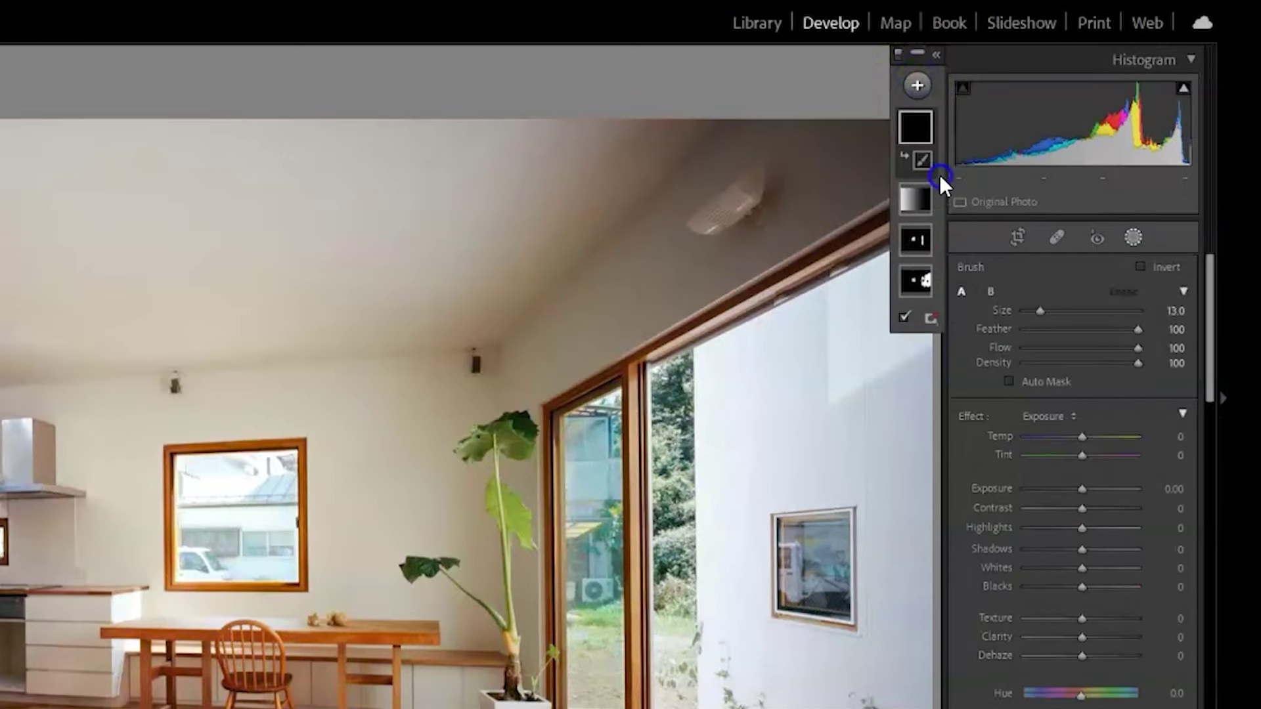
pyautogui.scroll(-5, 723, 222)
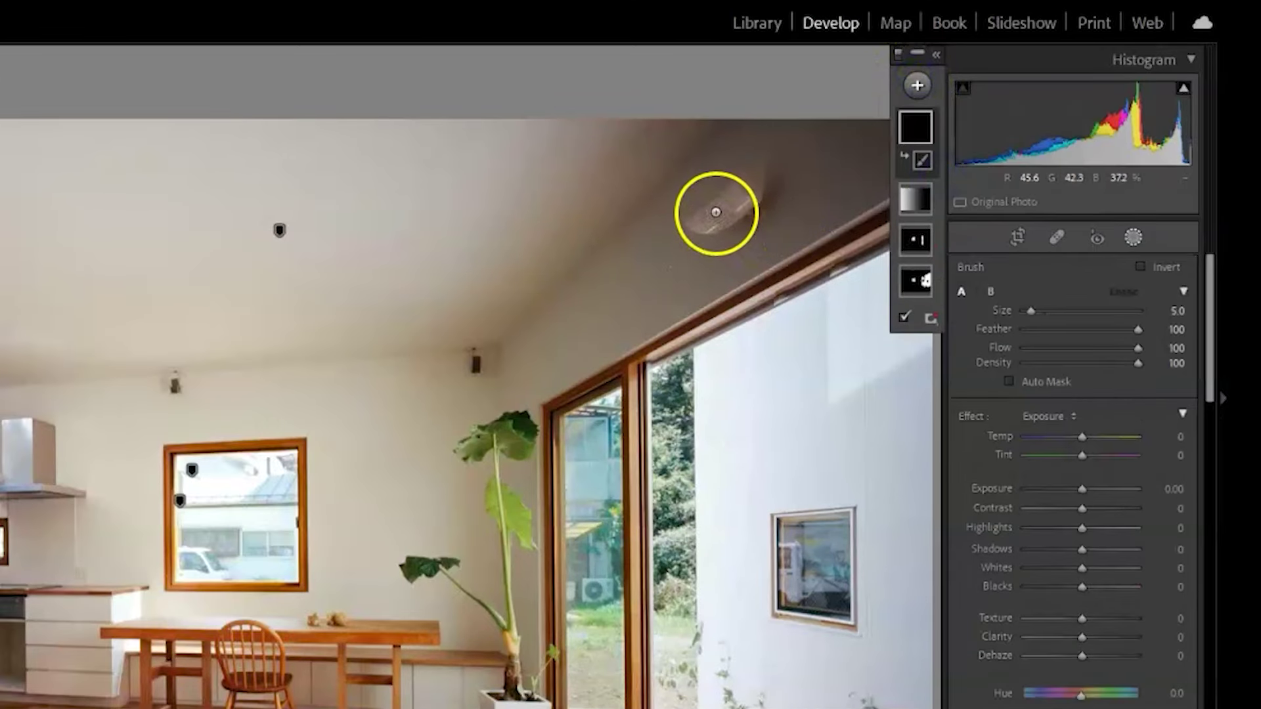
pyautogui.moveTo(739, 197); pyautogui.dragTo(721, 216)
pyautogui.moveTo(579, 312); pyautogui.dragTo(499, 172)
pyautogui.hotkey('ctrl', '-')
pyautogui.hotkey('ctrl', '-')
pyautogui.hotkey('ctrl', '-')
pyautogui.hotkey('ctrl', '=')
pyautogui.hotkey('ctrl', '=')
pyautogui.hotkey('ctrl', '=')
pyautogui.hotkey('ctrl', '=')
pyautogui.moveTo(540, 292); pyautogui.dragTo(297, 432)
# Hide the overlay and brighten the painted ceiling light with the brush mask's adjustments.
pyautogui.click(935, 57)
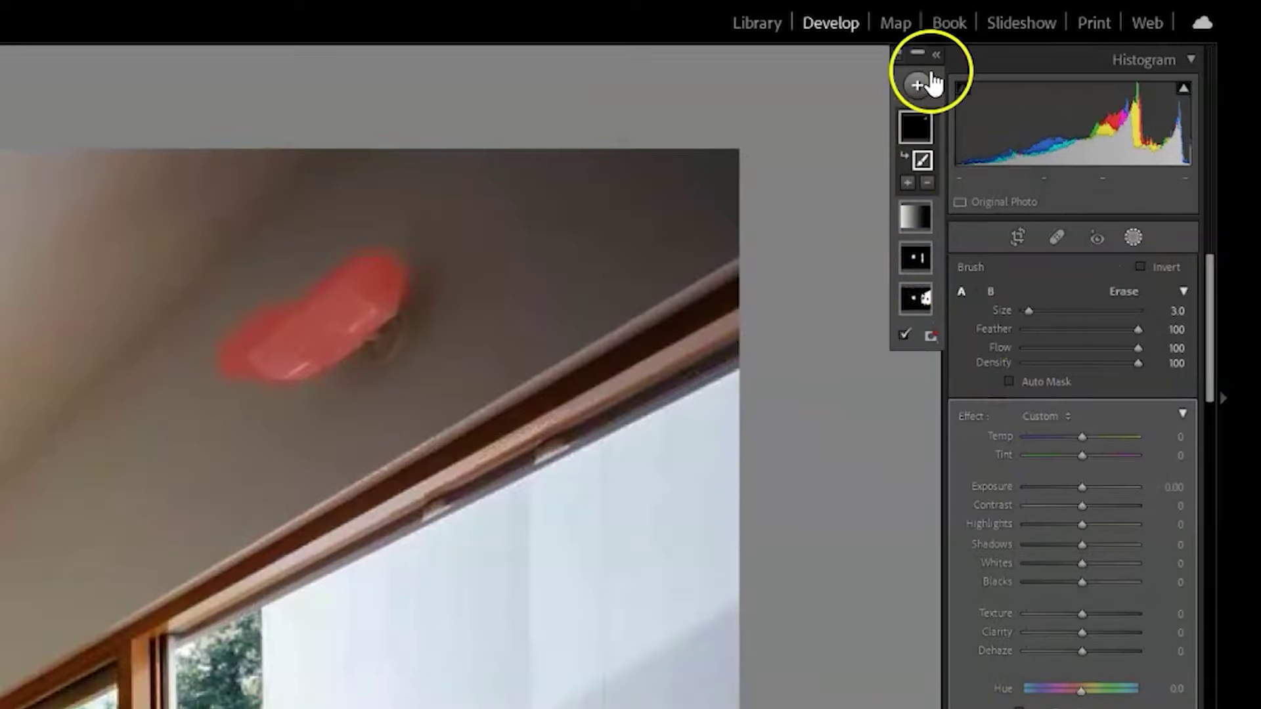
pyautogui.click(760, 341)
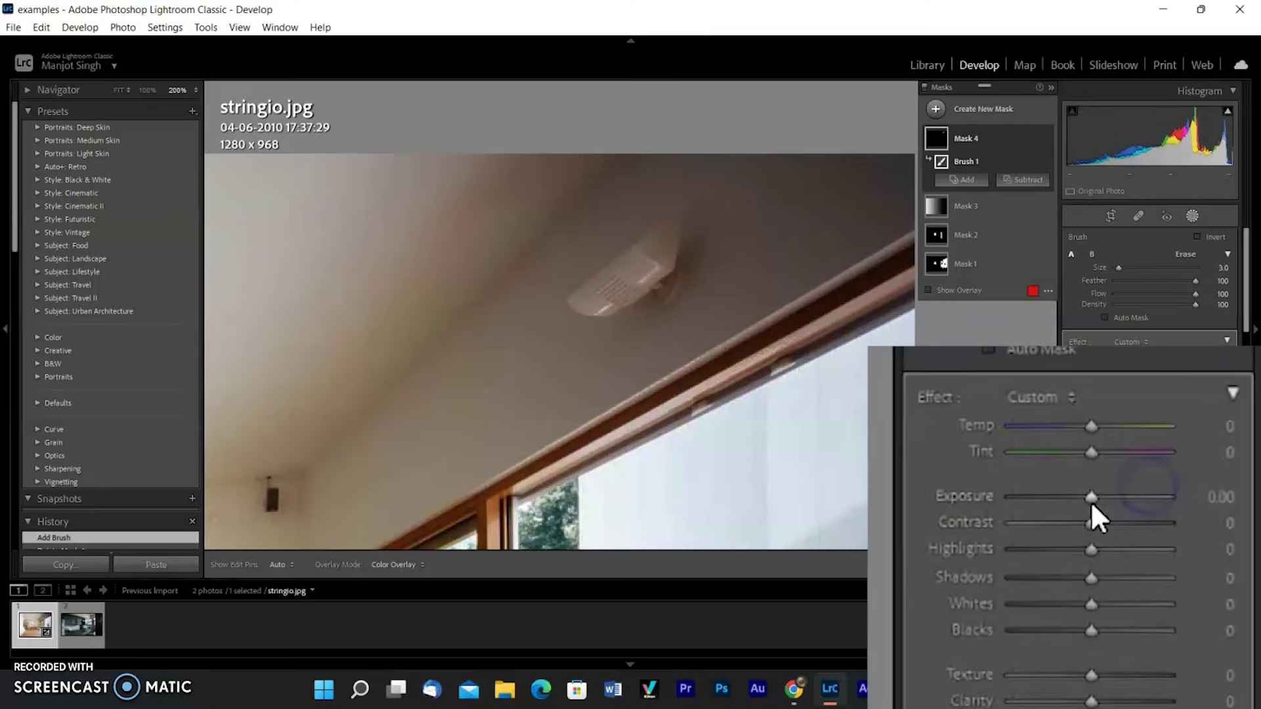
pyautogui.moveTo(1090, 502)
pyautogui.mouseDown()
pyautogui.moveTo(1134, 526)
pyautogui.moveTo(1104, 535)
pyautogui.moveTo(1100, 524)
pyautogui.mouseUp()
pyautogui.moveTo(1156, 446); pyautogui.dragTo(1167, 445)
pyautogui.moveTo(1156, 357); pyautogui.dragTo(1151, 359)
# Add a radial gradient mask over the dark ceiling area around the light, reshape and reposition its ellipse, and hide the overlay.
pyautogui.moveTo(577, 261)
pyautogui.mouseDown()
pyautogui.moveTo(559, 312)
pyautogui.moveTo(568, 267)
pyautogui.moveTo(645, 319)
pyautogui.moveTo(680, 292)
pyautogui.mouseUp()
pyautogui.press('z')
pyautogui.hotkey('shift', 'm')
pyautogui.moveTo(735, 193)
pyautogui.mouseDown()
pyautogui.moveTo(805, 170)
pyautogui.moveTo(855, 119)
pyautogui.moveTo(883, 123)
pyautogui.moveTo(859, 147)
pyautogui.moveTo(881, 119)
pyautogui.mouseUp()
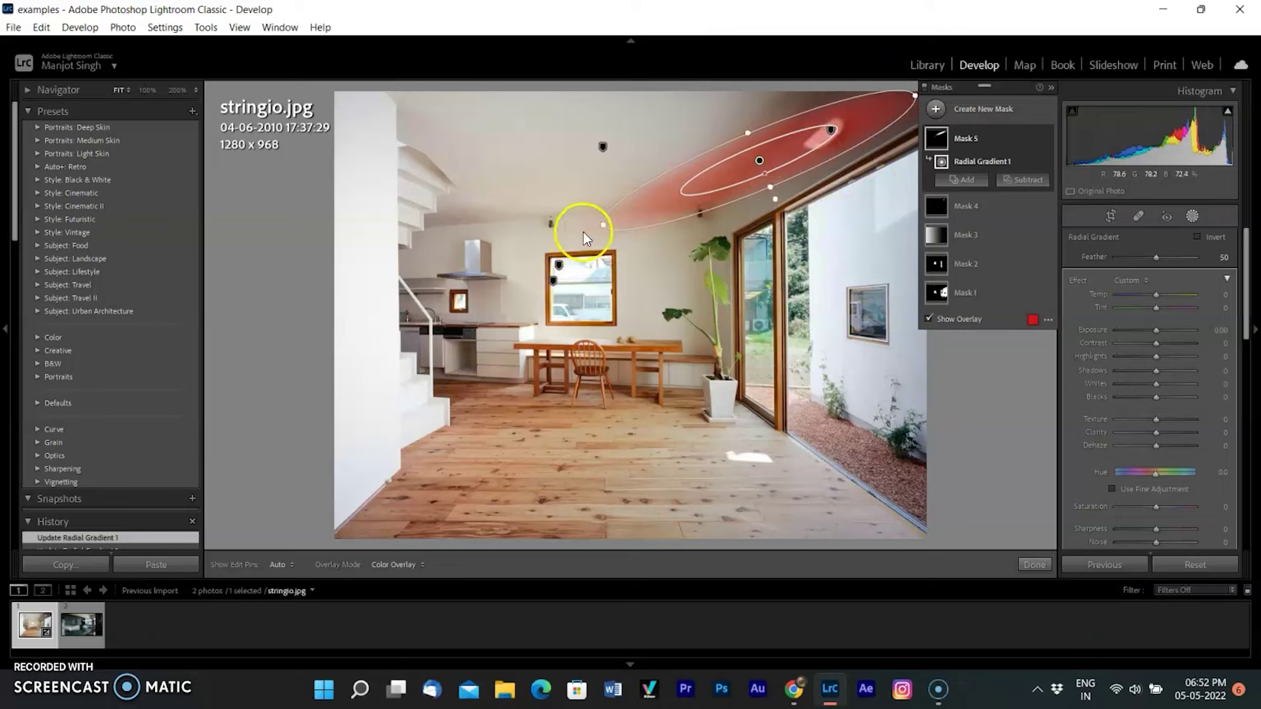
pyautogui.moveTo(583, 231); pyautogui.dragTo(633, 231)
pyautogui.moveTo(751, 173); pyautogui.dragTo(728, 75)
pyautogui.moveTo(847, 140); pyautogui.dragTo(845, 132)
pyautogui.click(928, 318)
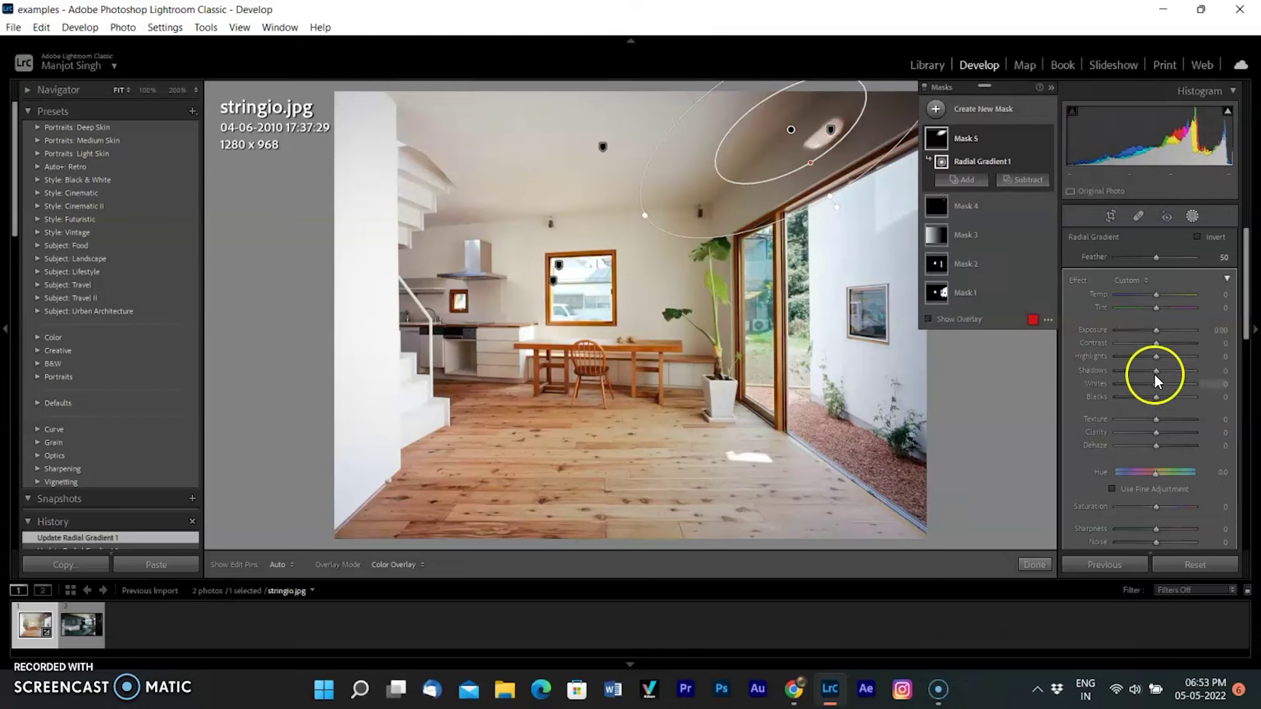
# Set the radial gradient mask's Shadows to 100 and Exposure to 0.44, and collapse the mask list.
pyautogui.moveTo(1156, 370); pyautogui.dragTo(1196, 369)
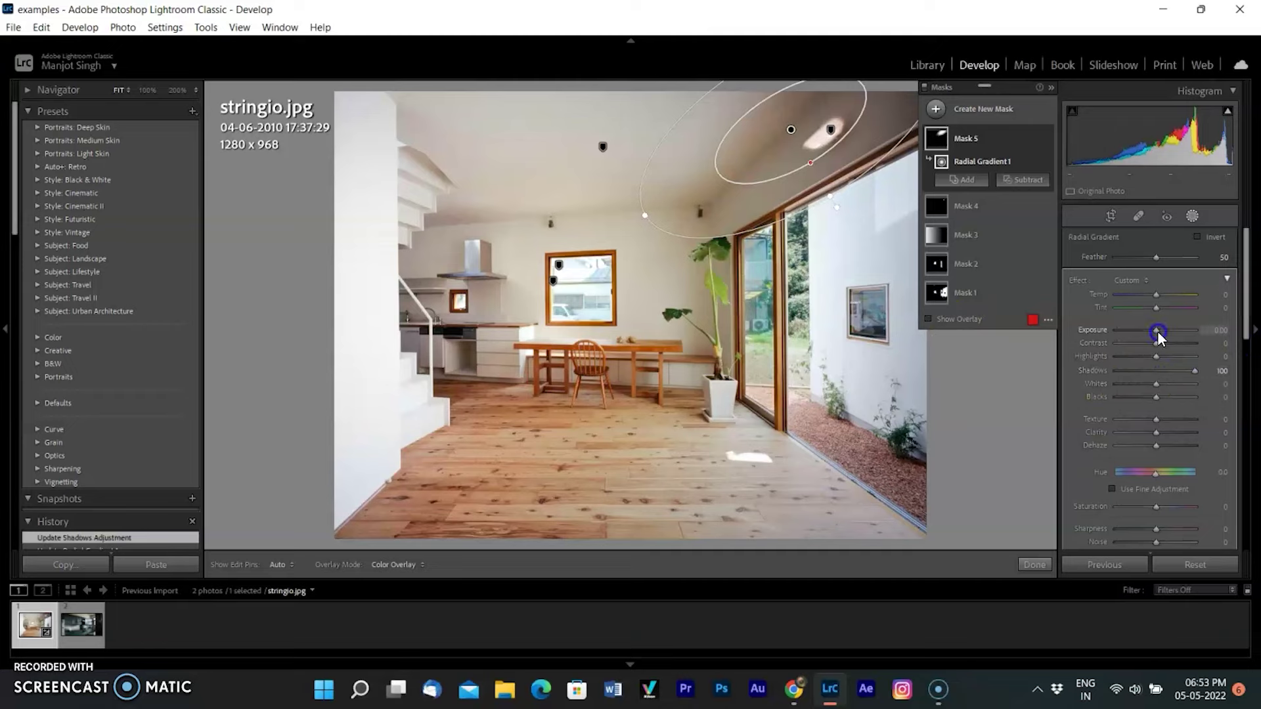
pyautogui.moveTo(1159, 335); pyautogui.dragTo(1161, 335)
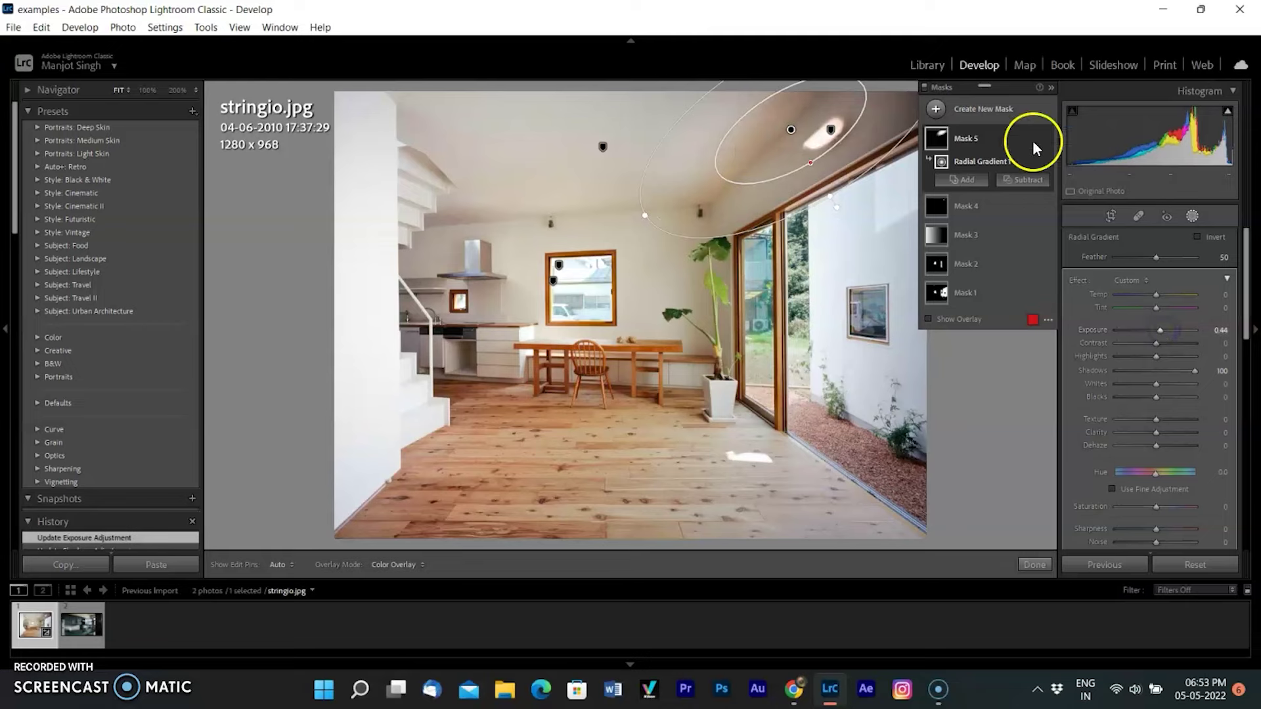
pyautogui.click(1050, 88)
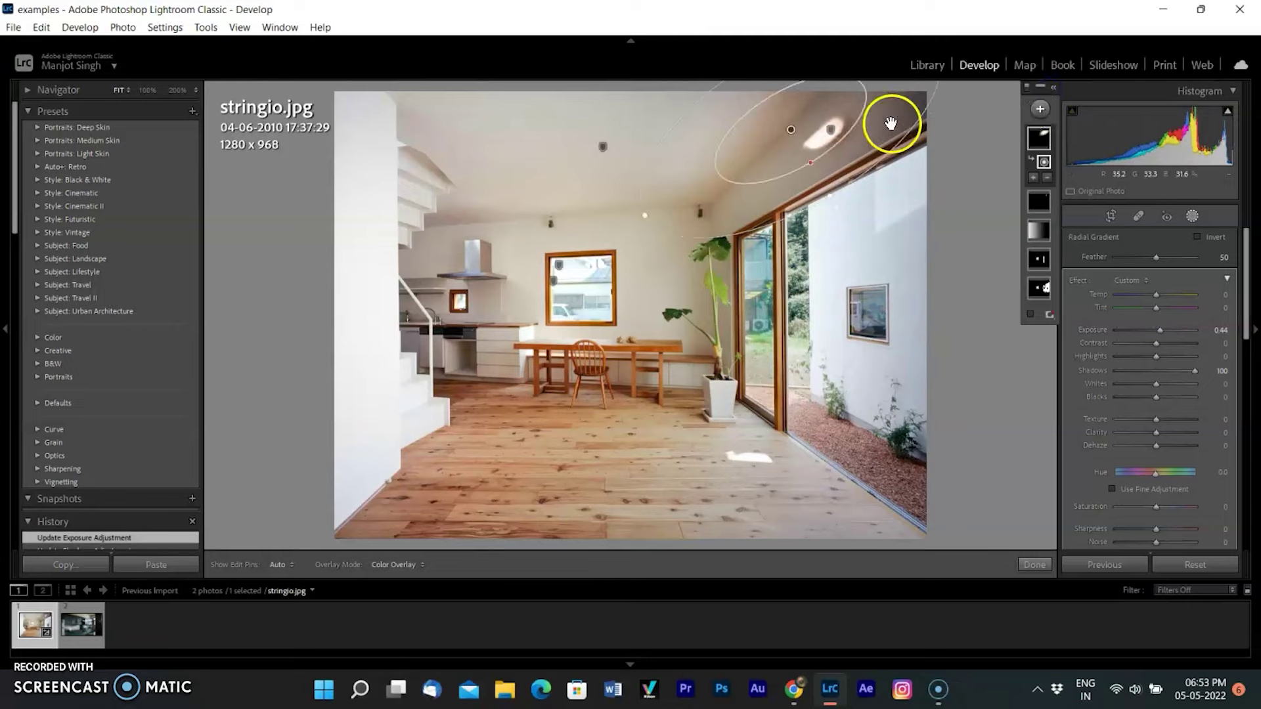
# Shift the radial gradient toward the ceiling corner above the glass door and enlarge its ellipse.
pyautogui.click(835, 121)
pyautogui.moveTo(837, 120); pyautogui.dragTo(857, 107)
pyautogui.moveTo(676, 203); pyautogui.dragTo(868, 204)
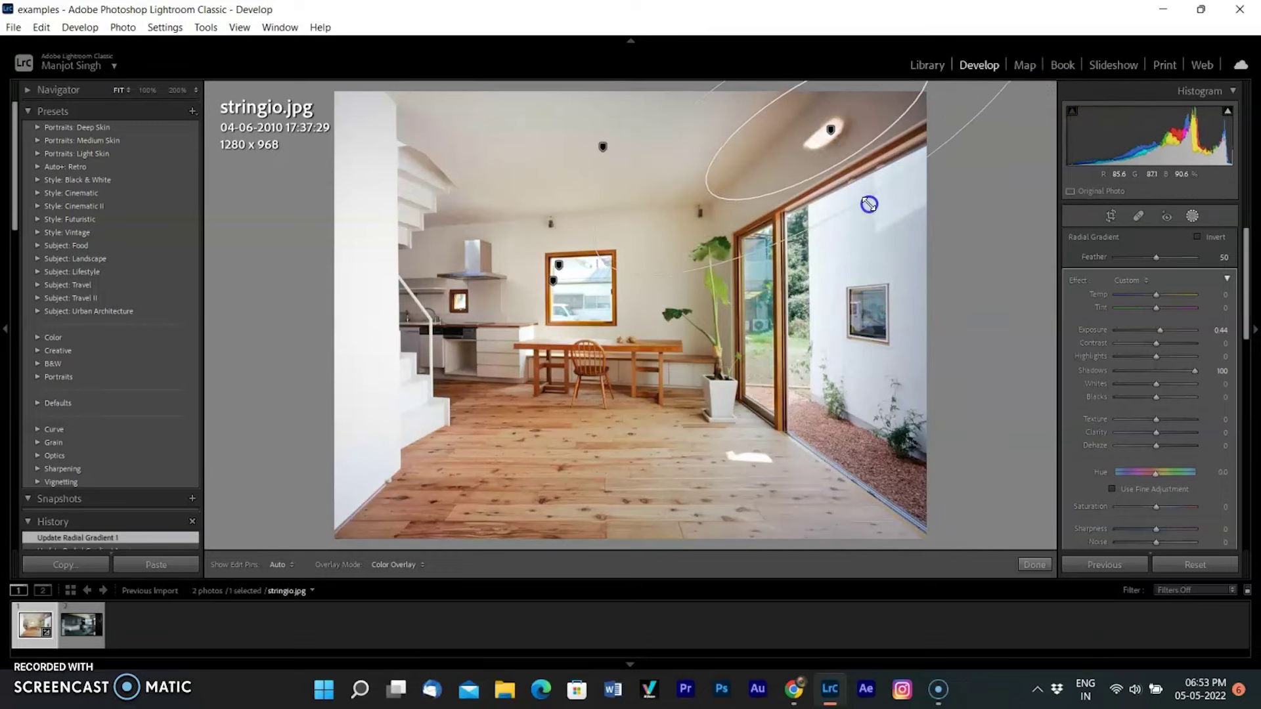
# Set the radial gradient mask's Exposure to 0.57, Whites to -4 and Dehaze to -26.
pyautogui.moveTo(1160, 330); pyautogui.dragTo(1163, 328)
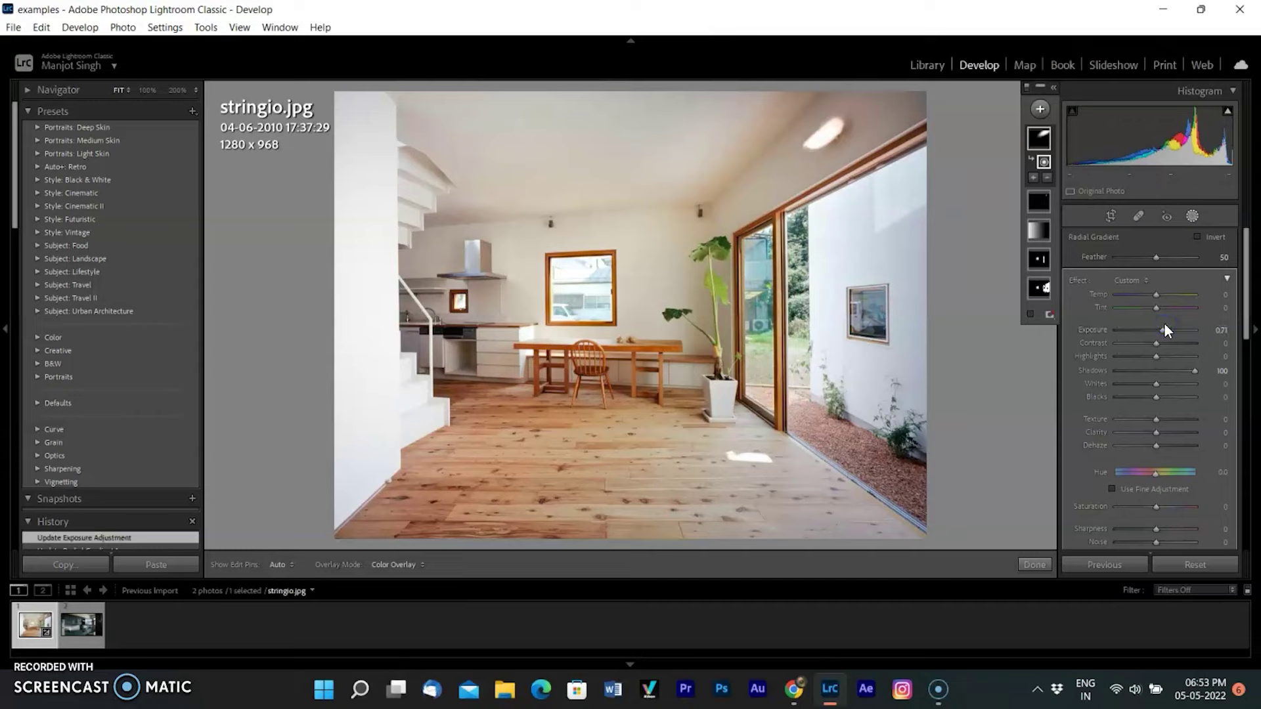
pyautogui.moveTo(1155, 384); pyautogui.dragTo(1157, 383)
pyautogui.moveTo(1157, 447); pyautogui.dragTo(1146, 453)
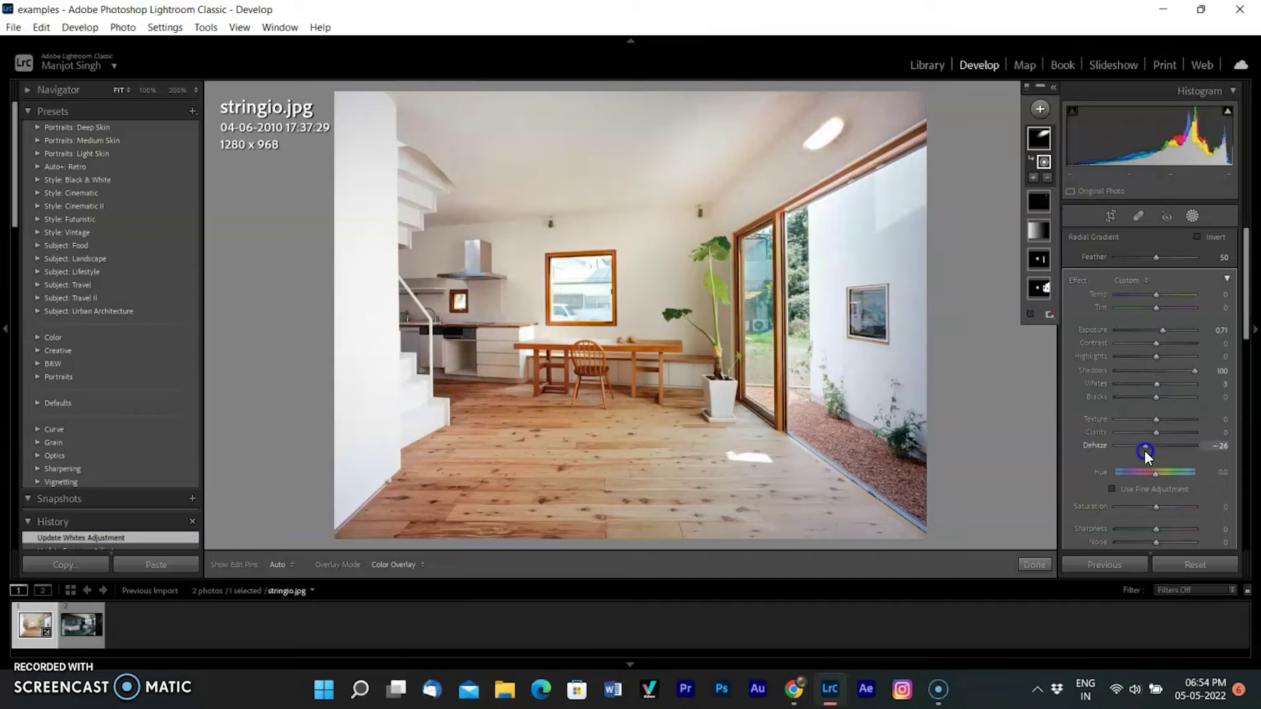
pyautogui.moveTo(1157, 384); pyautogui.dragTo(1153, 384)
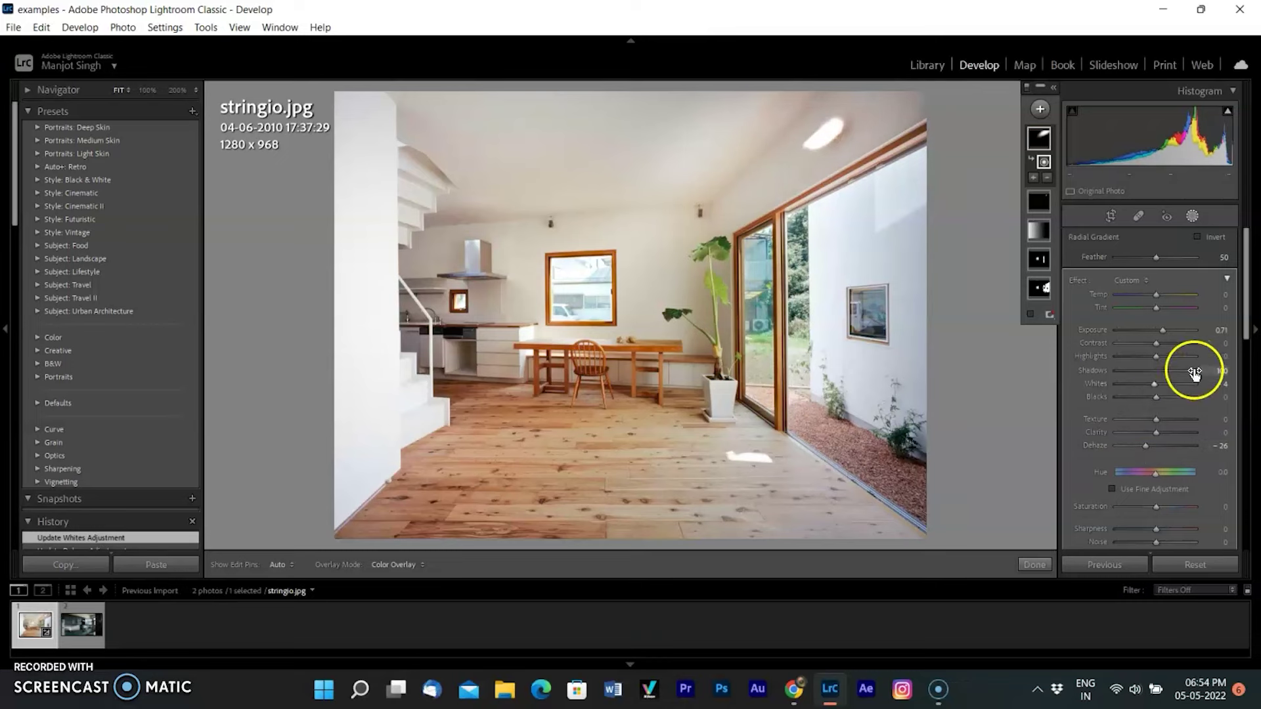
# Select Mask 4 on the ceiling light and reduce the brush Feather.
pyautogui.click(1053, 87)
pyautogui.click(985, 206)
pyautogui.moveTo(1195, 281); pyautogui.dragTo(1150, 282)
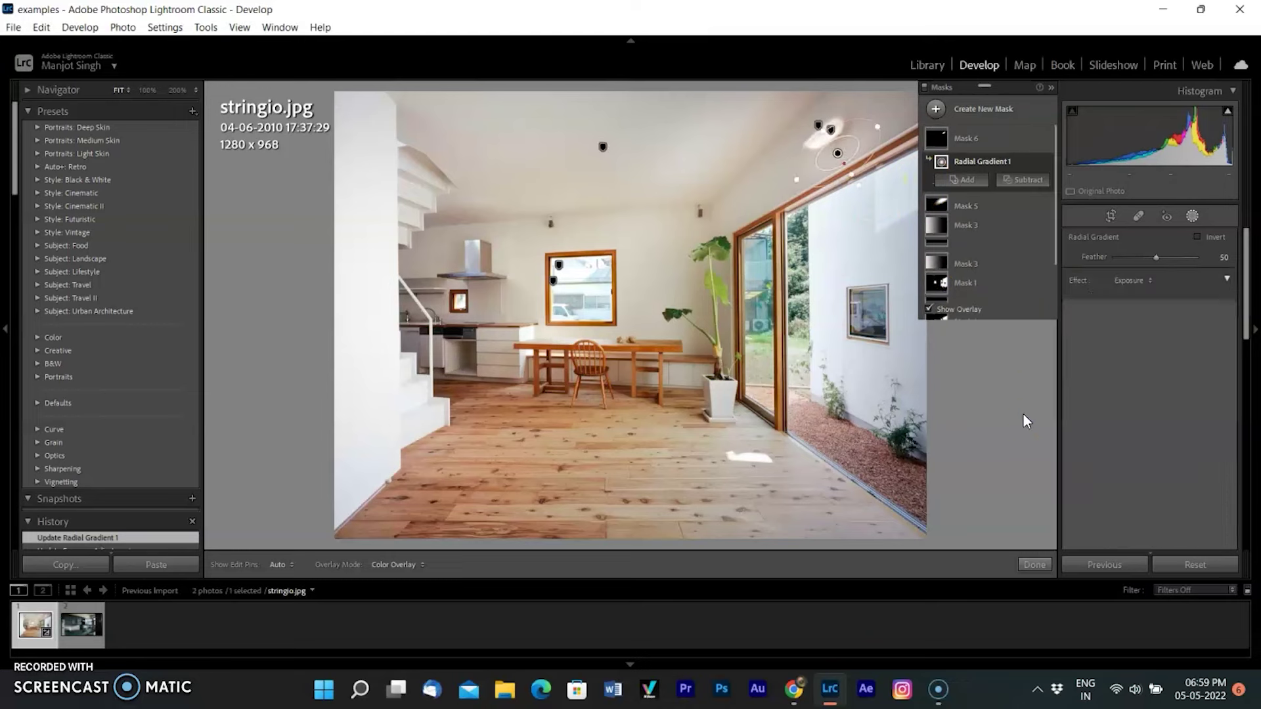
# Duplicate Mask 6's small radial gradient, place the copy on the other side of the ceiling light, and leave masking.
pyautogui.press('k')
pyautogui.moveTo(838, 153); pyautogui.dragTo(811, 120)
pyautogui.click(972, 430)
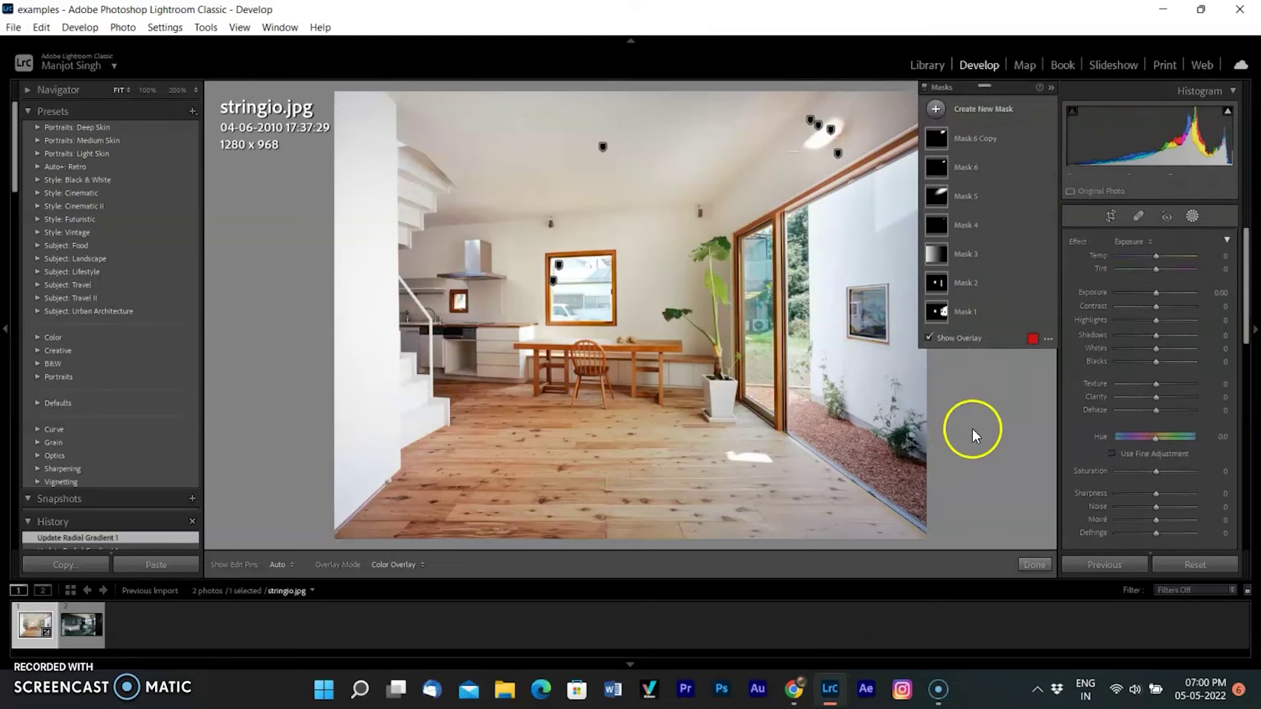
pyautogui.click(57, 570)
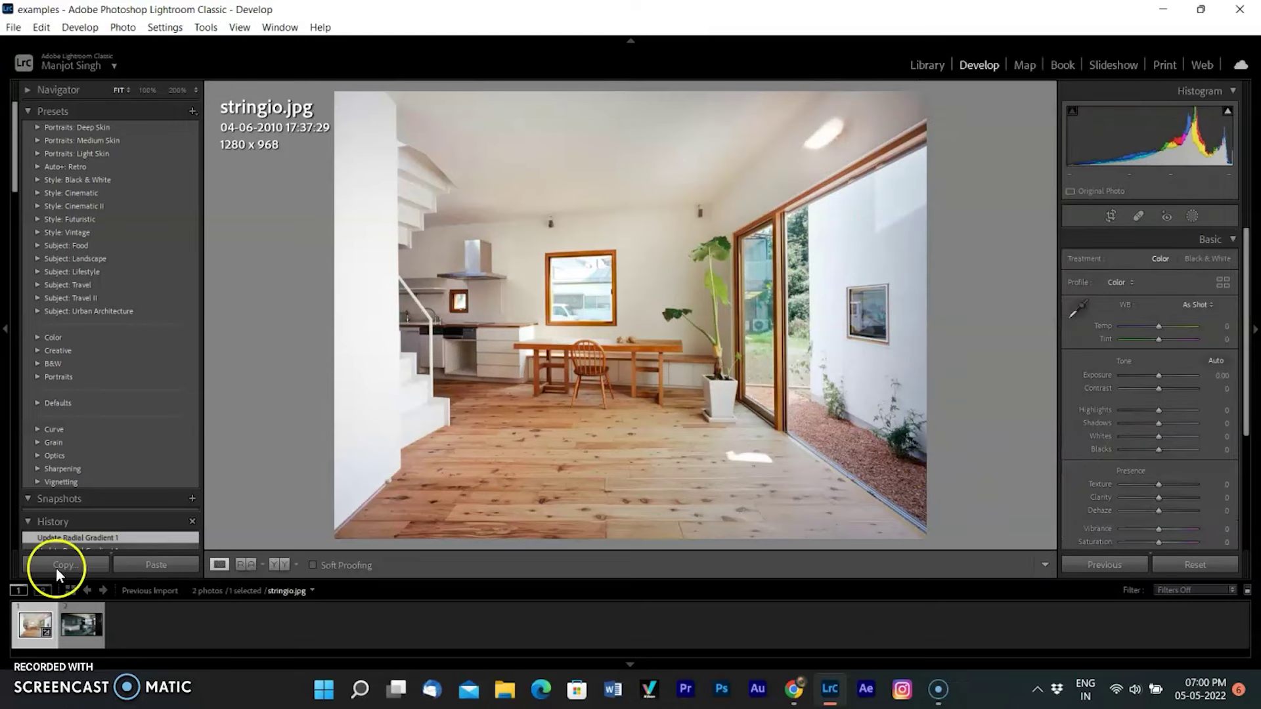
# Compare the edit with the original, reopen masking and subtract a brushed area from Mask 3.
pyautogui.click(271, 566)
pyautogui.click(1192, 218)
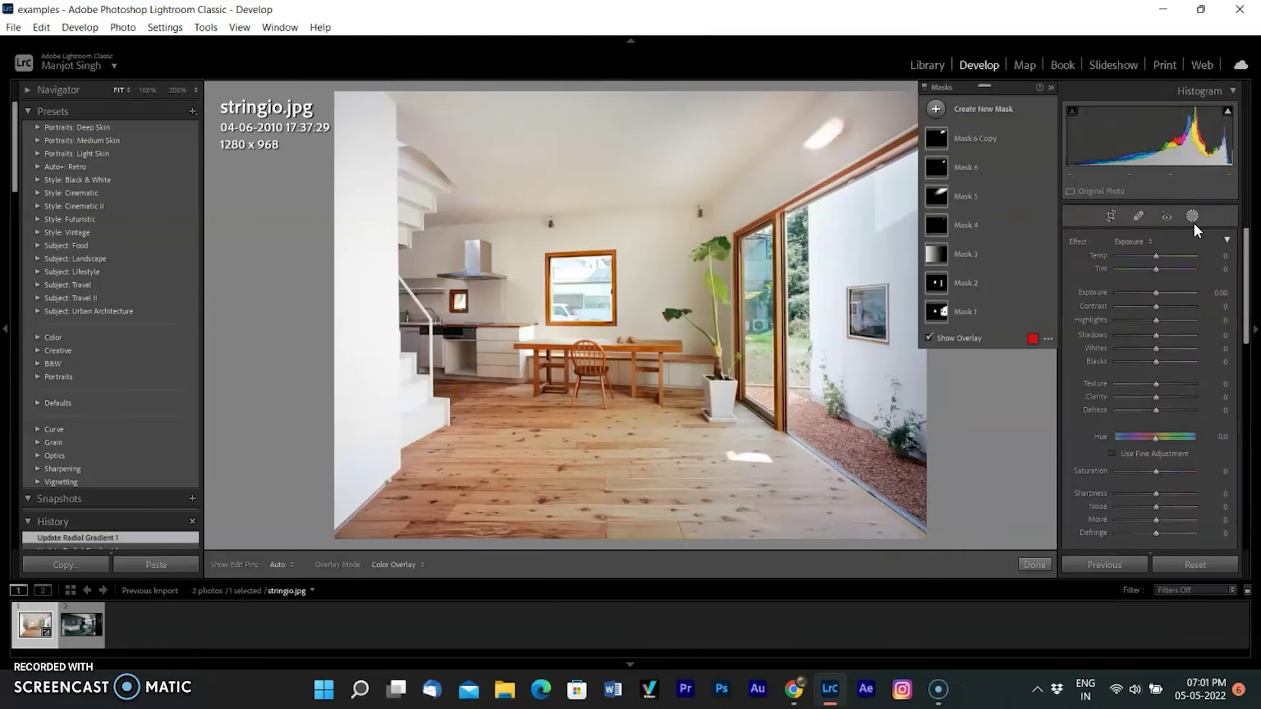
pyautogui.click(1044, 254)
pyautogui.click(1044, 254)
pyautogui.click(972, 254)
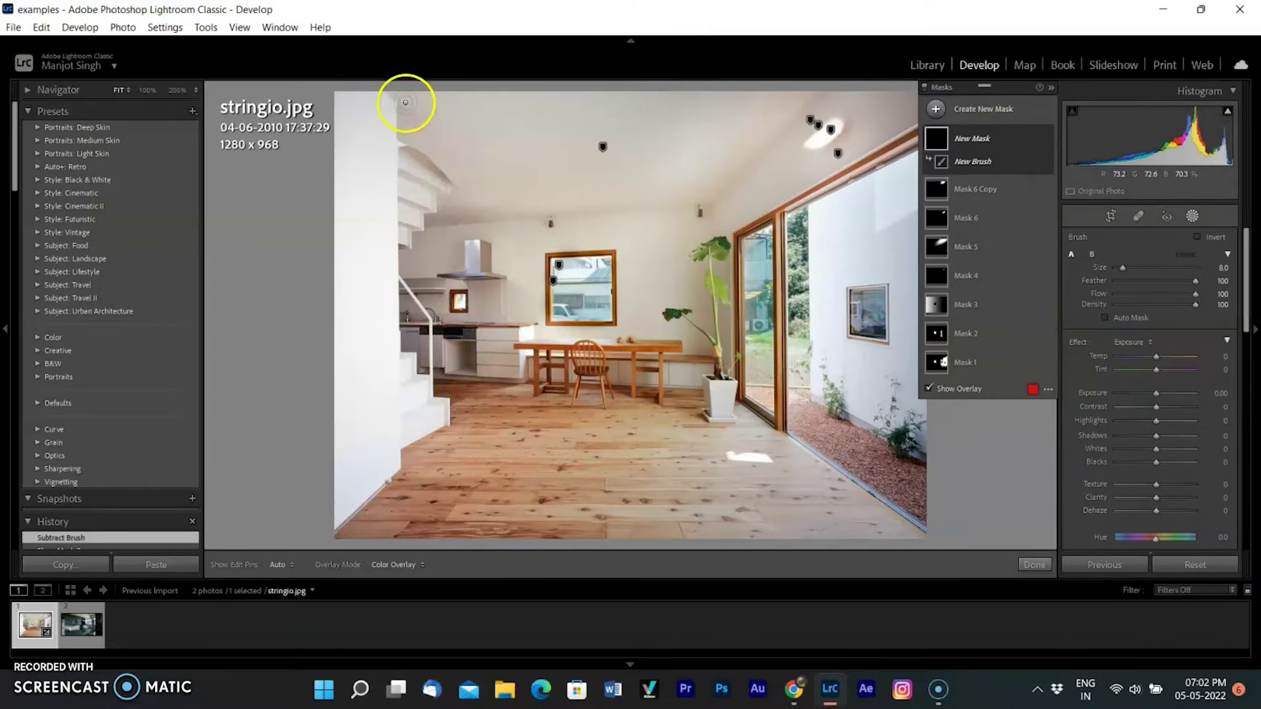
# Paint a new brush mask across the ceiling and set its Shadows to 100 and Exposure to 0.10.
pyautogui.moveTo(406, 102)
pyautogui.mouseDown()
pyautogui.moveTo(495, 169)
pyautogui.moveTo(775, 138)
pyautogui.mouseUp()
pyautogui.moveTo(1156, 434); pyautogui.dragTo(1195, 434)
pyautogui.moveTo(1155, 394); pyautogui.dragTo(1156, 394)
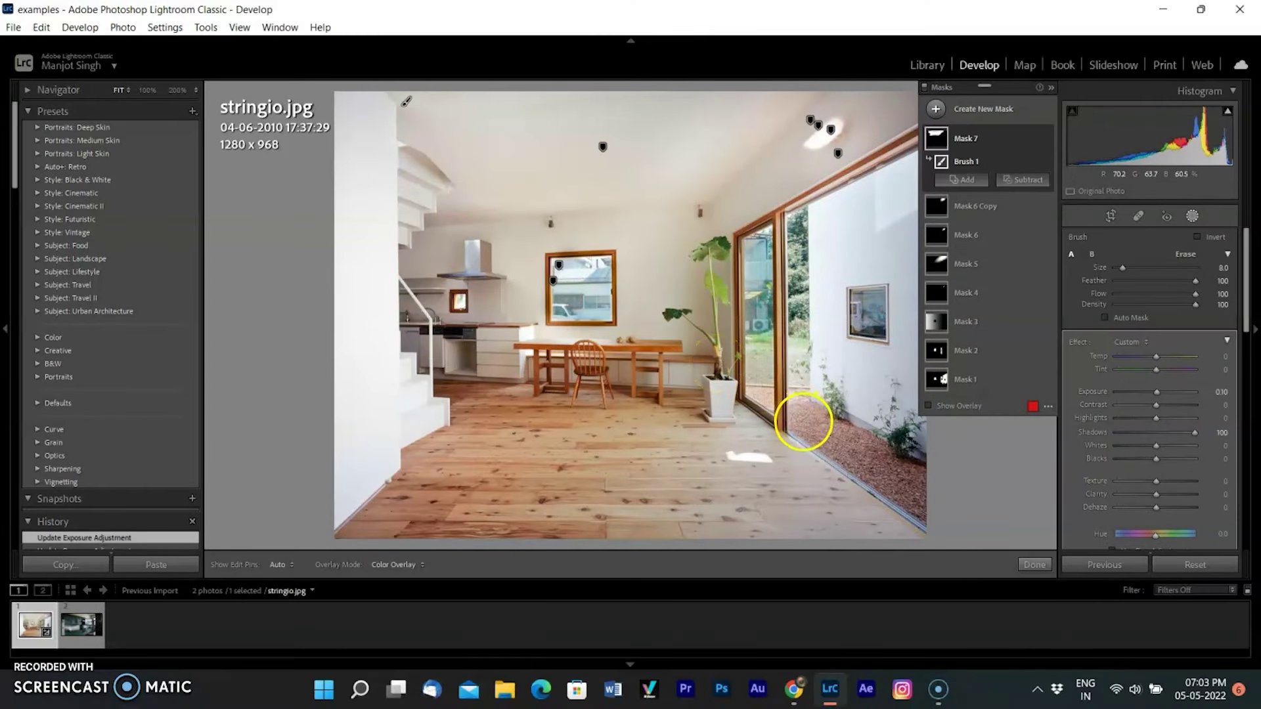
# Paint a new brush mask over the kitchen wall beside the stairs and raise its Shadows and Exposure.
pyautogui.click(935, 109)
pyautogui.click(1011, 176)
pyautogui.moveTo(446, 240)
pyautogui.mouseDown()
pyautogui.moveTo(416, 267)
pyautogui.moveTo(462, 355)
pyautogui.mouseUp()
pyautogui.click(965, 408)
pyautogui.click(936, 109)
pyautogui.click(1011, 177)
pyautogui.moveTo(1156, 435); pyautogui.dragTo(1194, 435)
pyautogui.moveTo(1155, 393); pyautogui.dragTo(1158, 395)
# Add a radial gradient mask over the kitchen counter area behind the stair railing.
pyautogui.click(936, 109)
pyautogui.click(1006, 211)
pyautogui.moveTo(454, 315); pyautogui.dragTo(443, 376)
pyautogui.moveTo(440, 378); pyautogui.dragTo(419, 369)
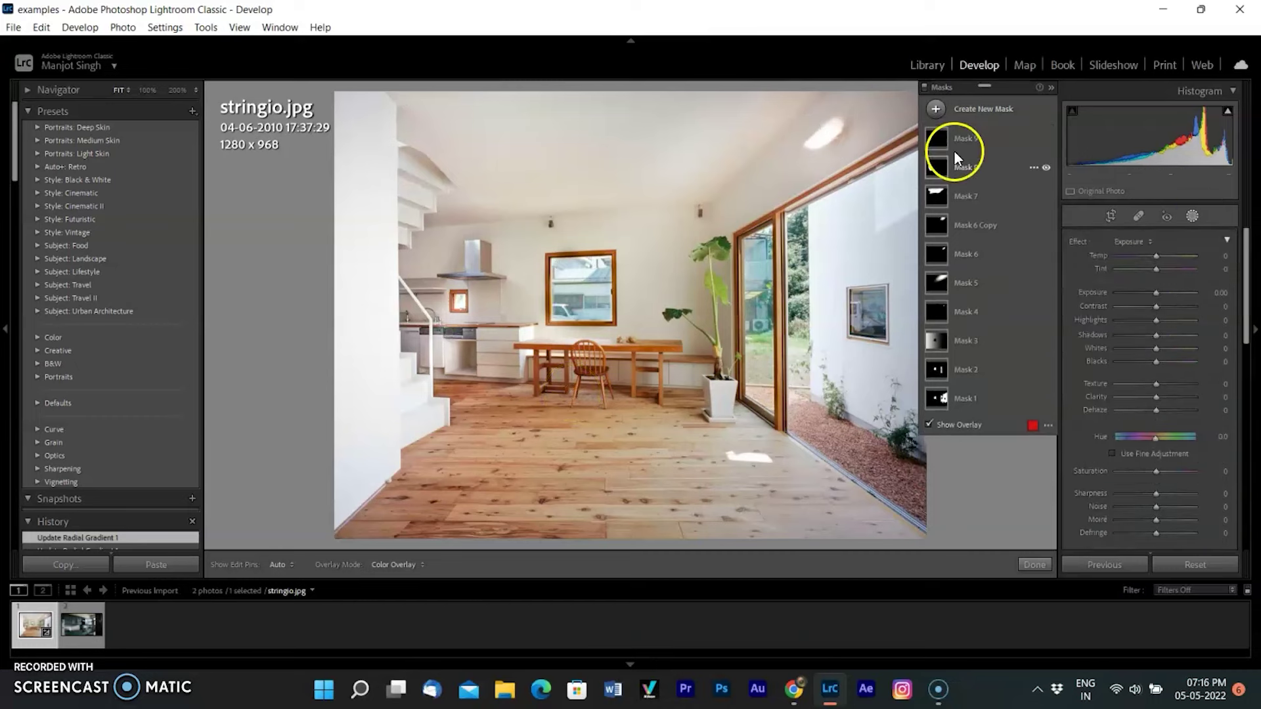
# Add a tall radial gradient on the white stair wall with Shadows -19 and Dehaze -6, and set Orange luminance to +35.
pyautogui.click(366, 464)
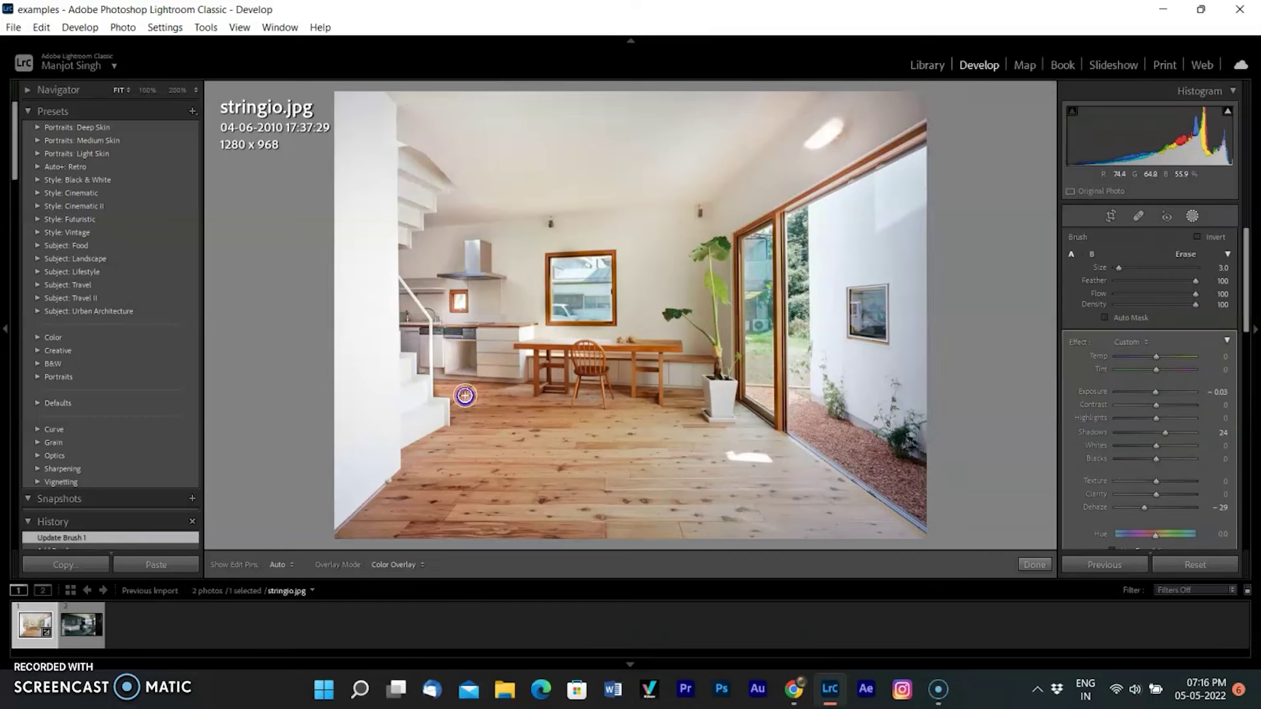
pyautogui.click(414, 492)
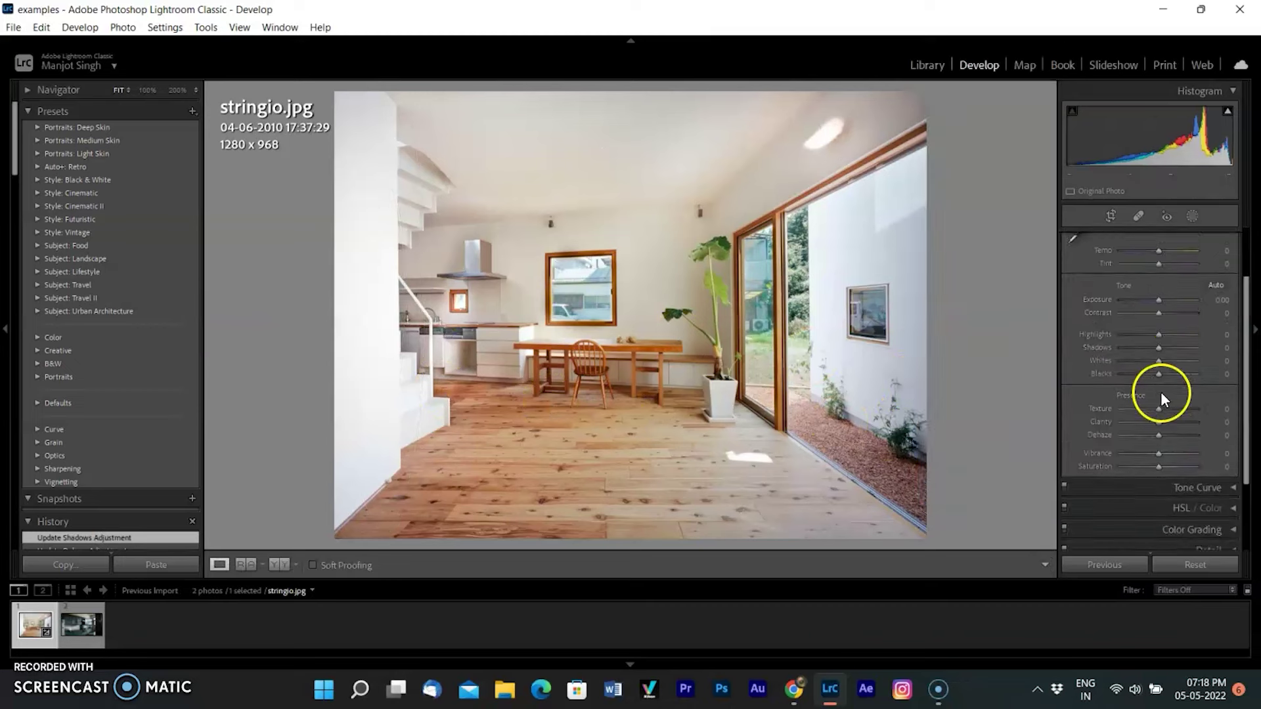
pyautogui.click(1160, 392)
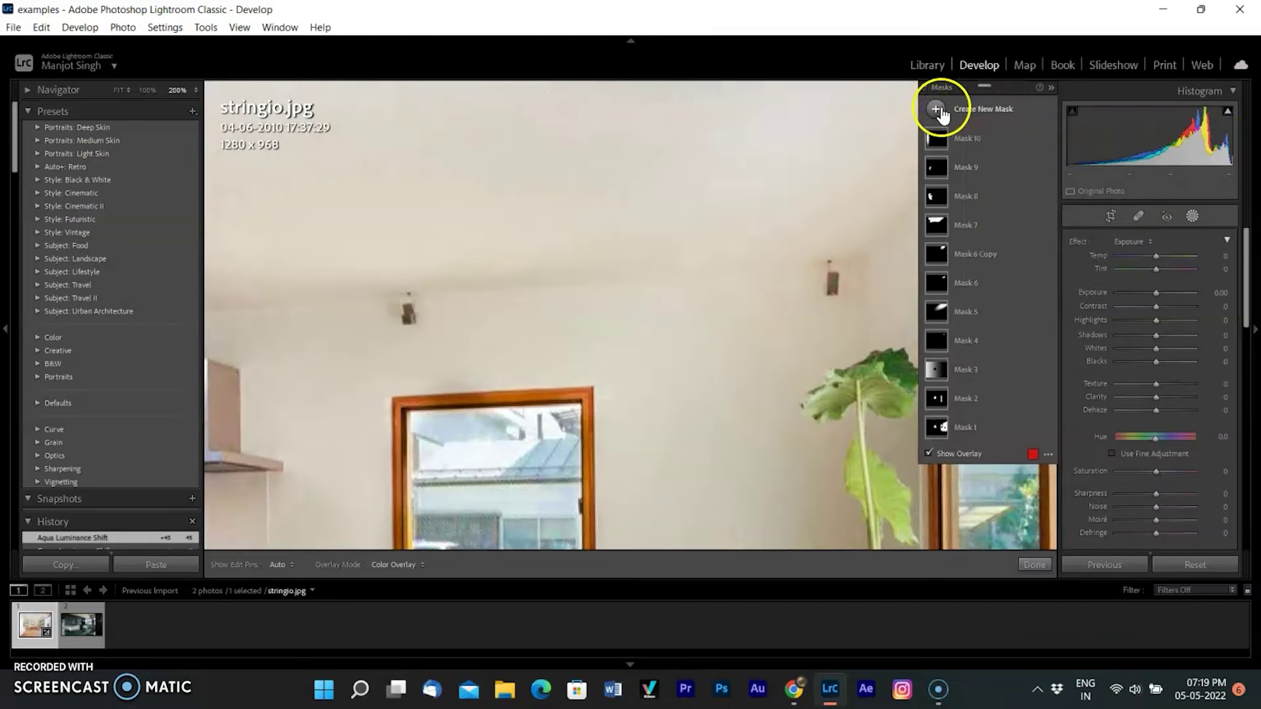
# Add a small radial gradient on the wall lamp above the window with Exposure 1.24 and Temp 51.
pyautogui.click(937, 109)
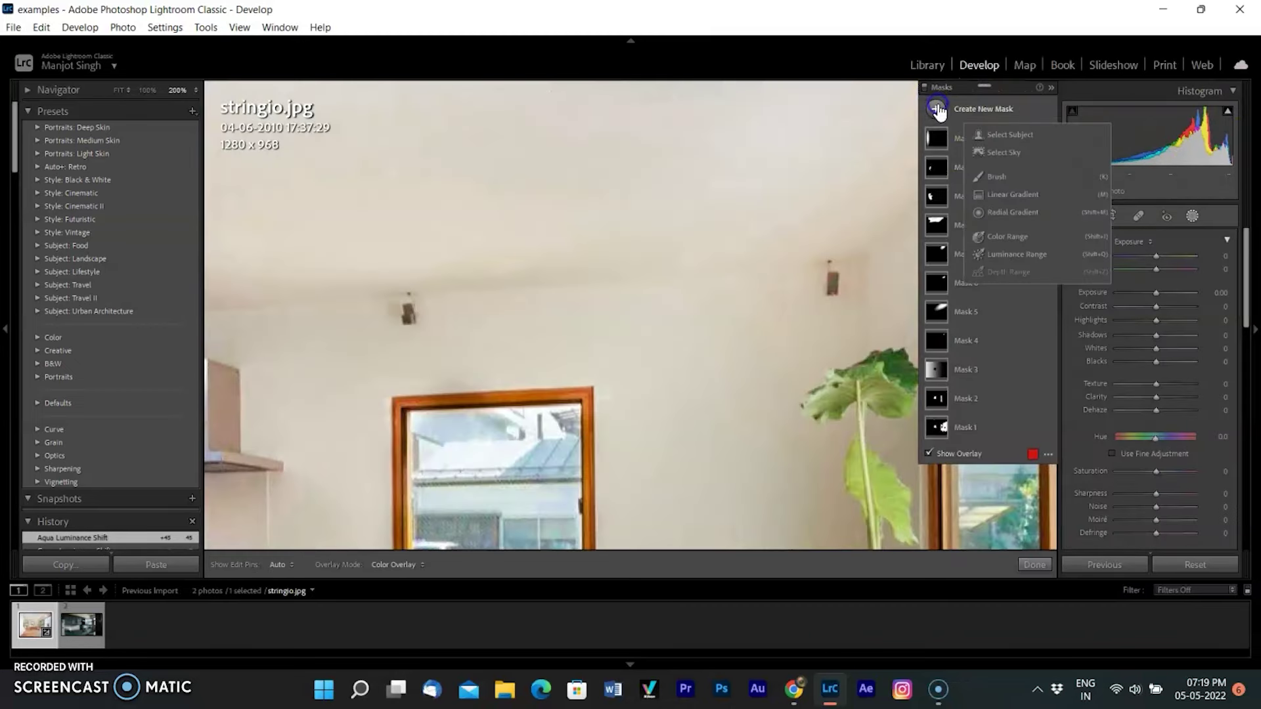
pyautogui.click(1015, 211)
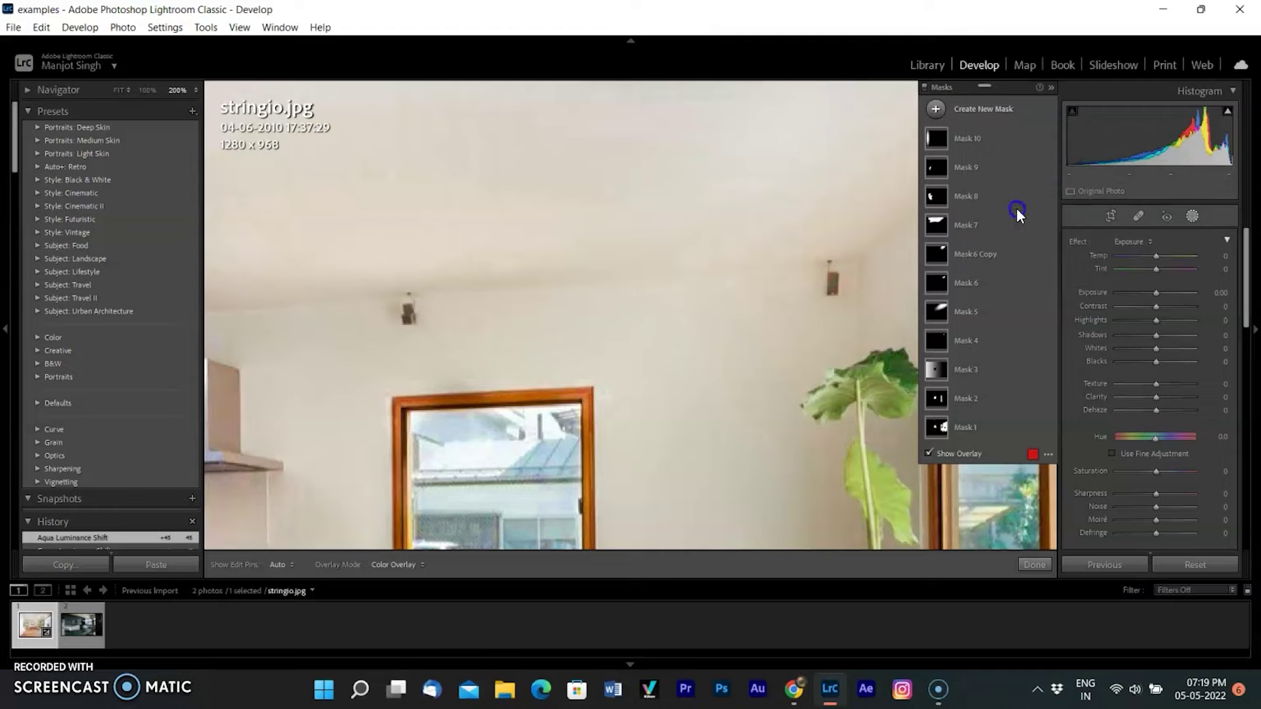
pyautogui.moveTo(388, 330); pyautogui.dragTo(408, 337)
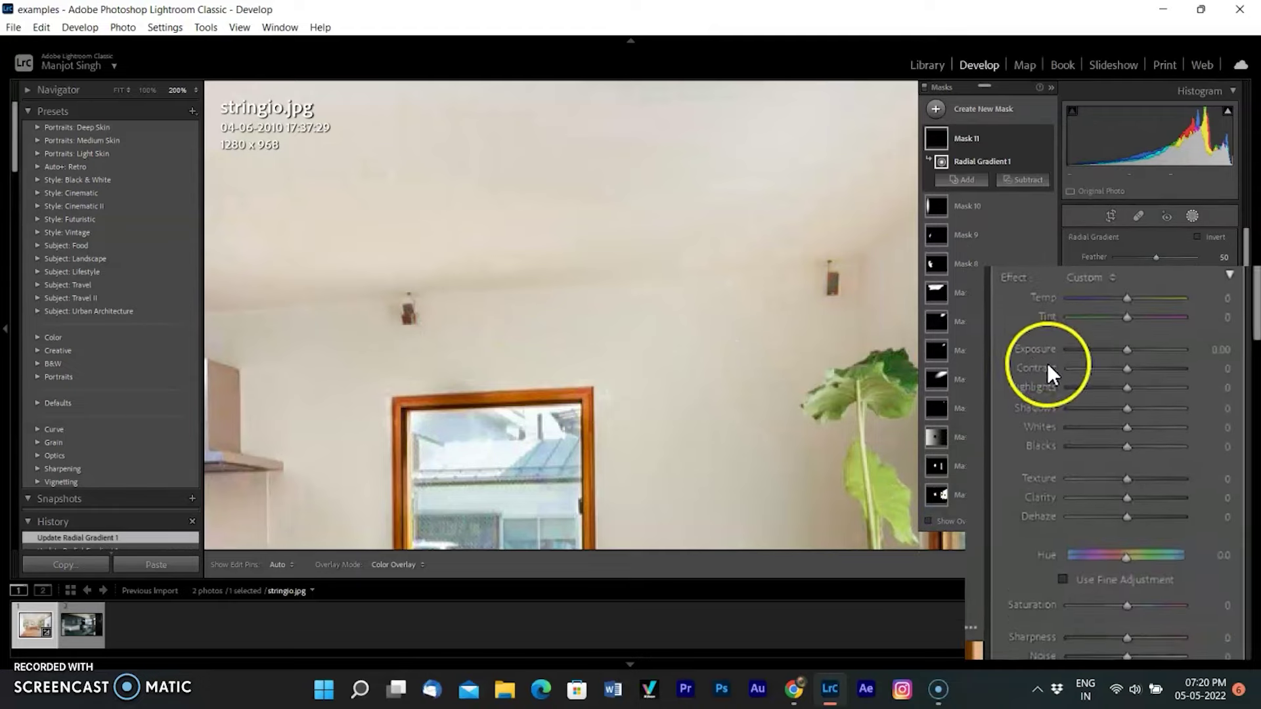
pyautogui.moveTo(1156, 332); pyautogui.dragTo(1160, 332)
pyautogui.moveTo(1089, 379); pyautogui.dragTo(1087, 381)
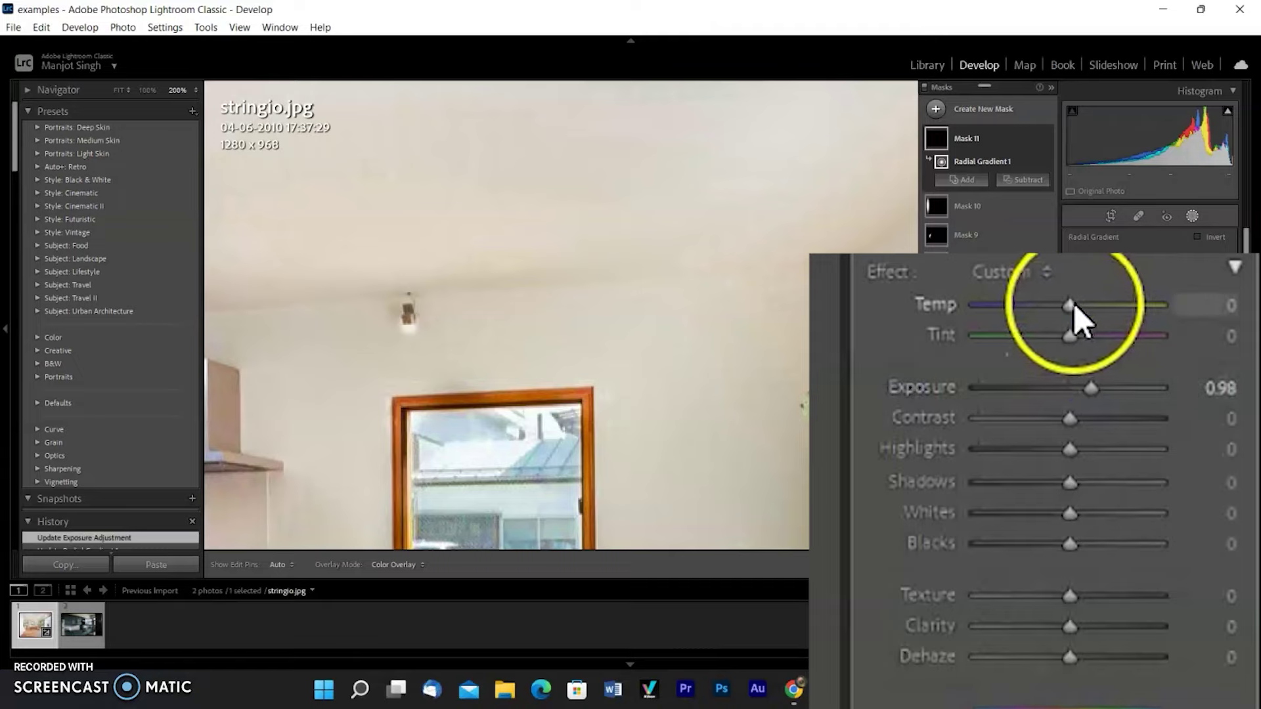
pyautogui.moveTo(1072, 304); pyautogui.dragTo(1111, 297)
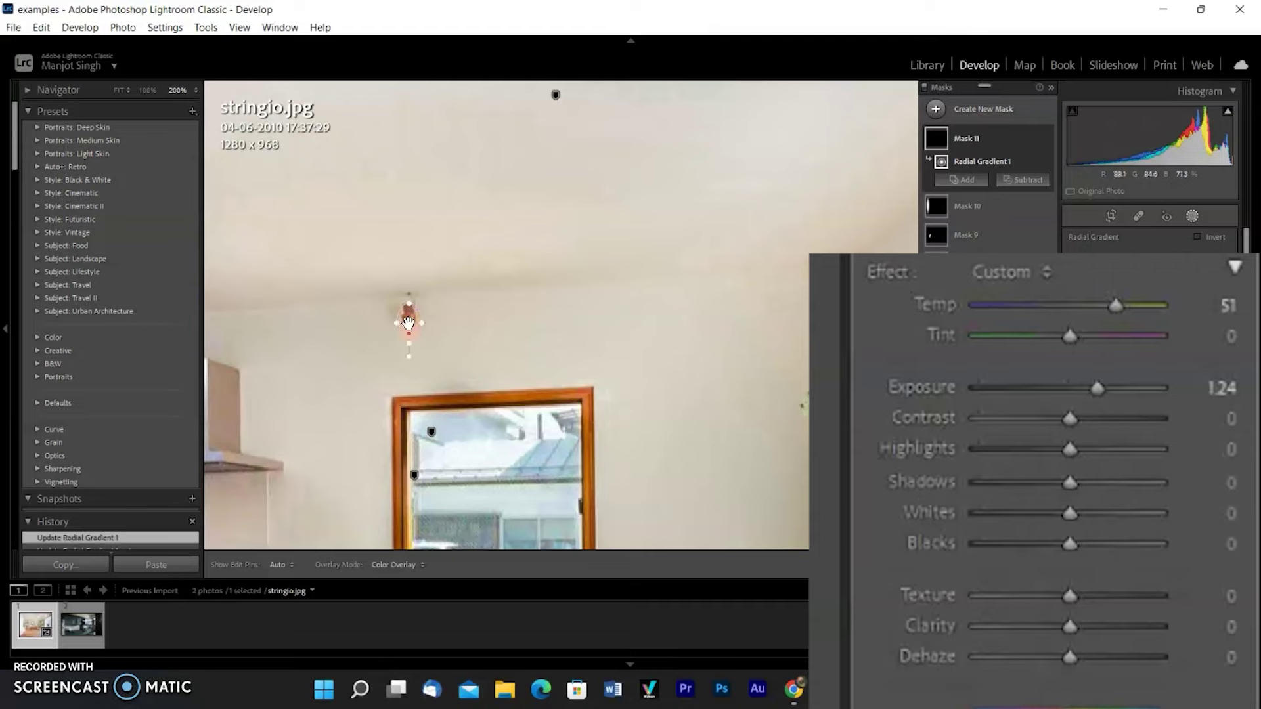
# Duplicate the lamp's radial gradient and place the copy on the other wall lamp near the plant.
pyautogui.rightClick(408, 323)
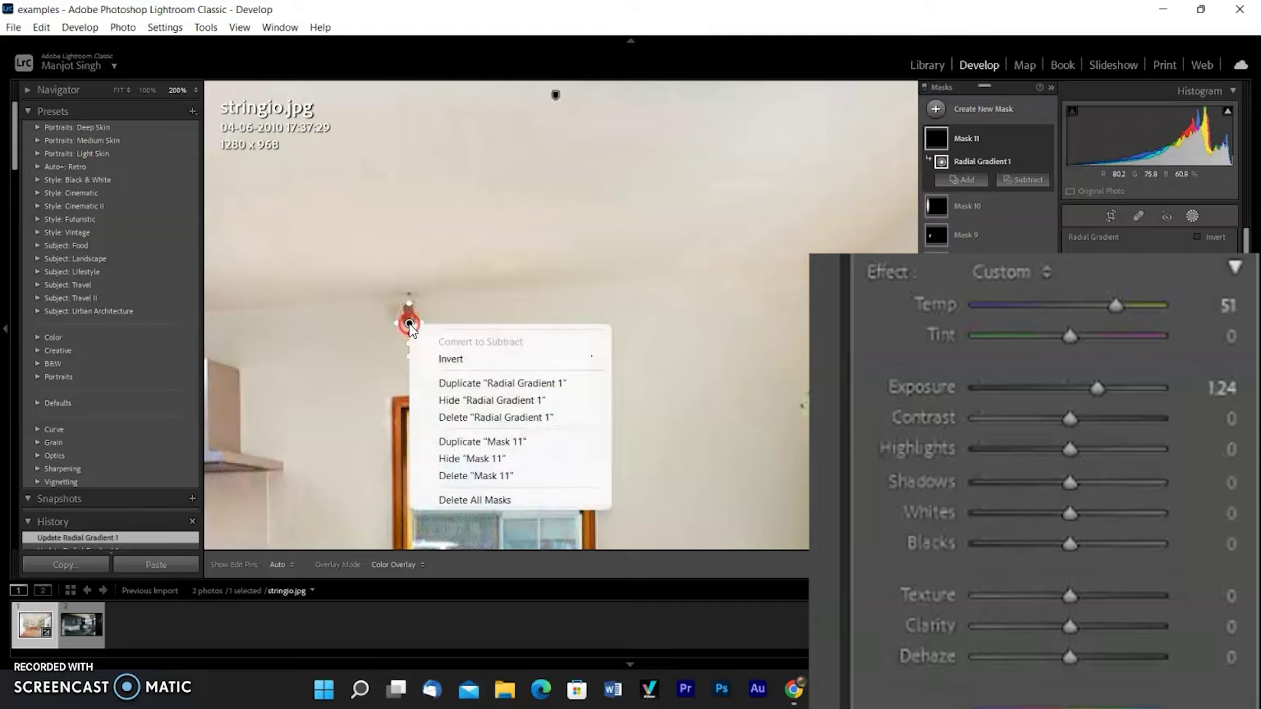
pyautogui.click(478, 384)
pyautogui.moveTo(417, 334); pyautogui.dragTo(835, 297)
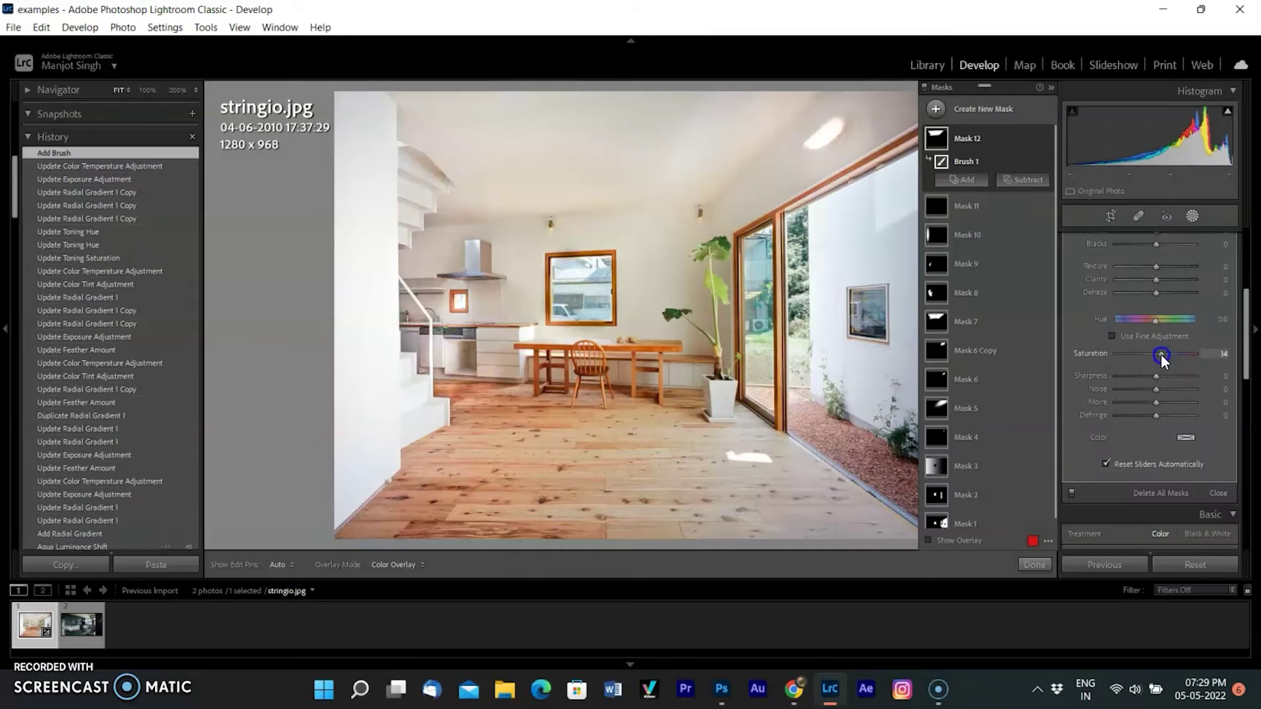
# Set the ceiling brush mask's Saturation to -14 and open a copy with Lightroom adjustments in Adobe Photoshop 2022.
pyautogui.moveTo(1155, 370); pyautogui.dragTo(1155, 370)
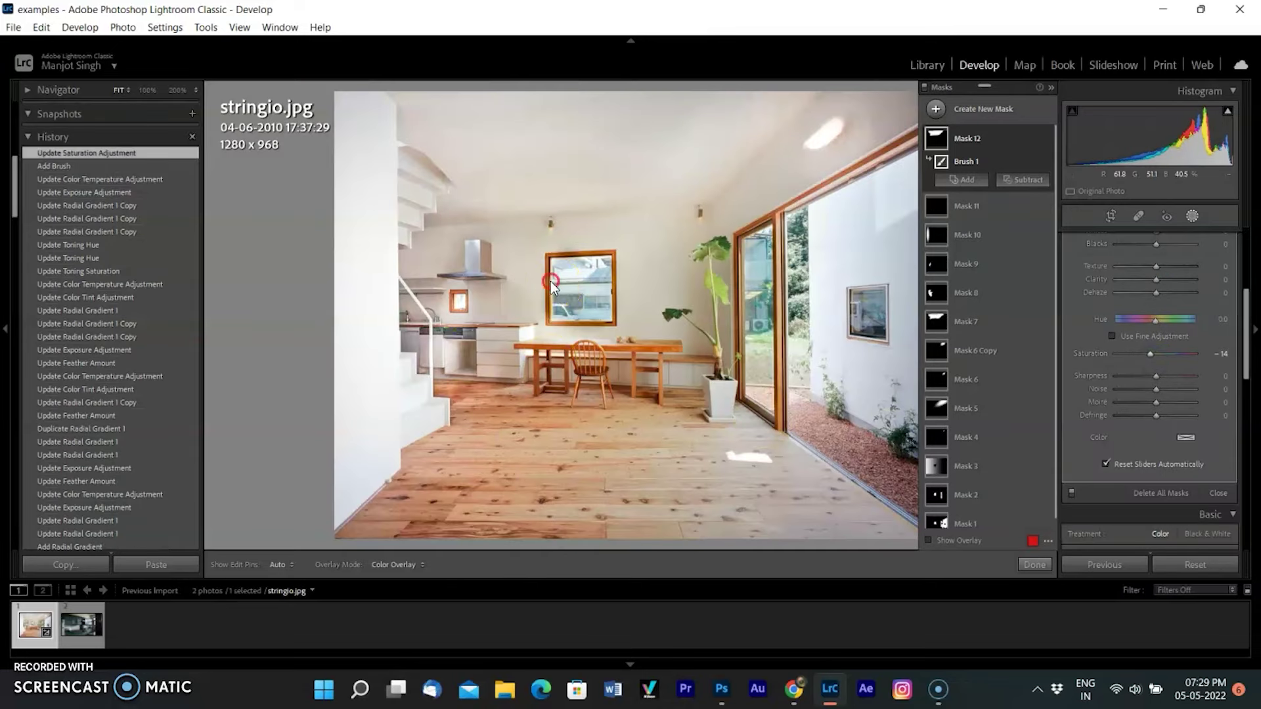
pyautogui.rightClick(552, 206)
pyautogui.moveTo(674, 348)
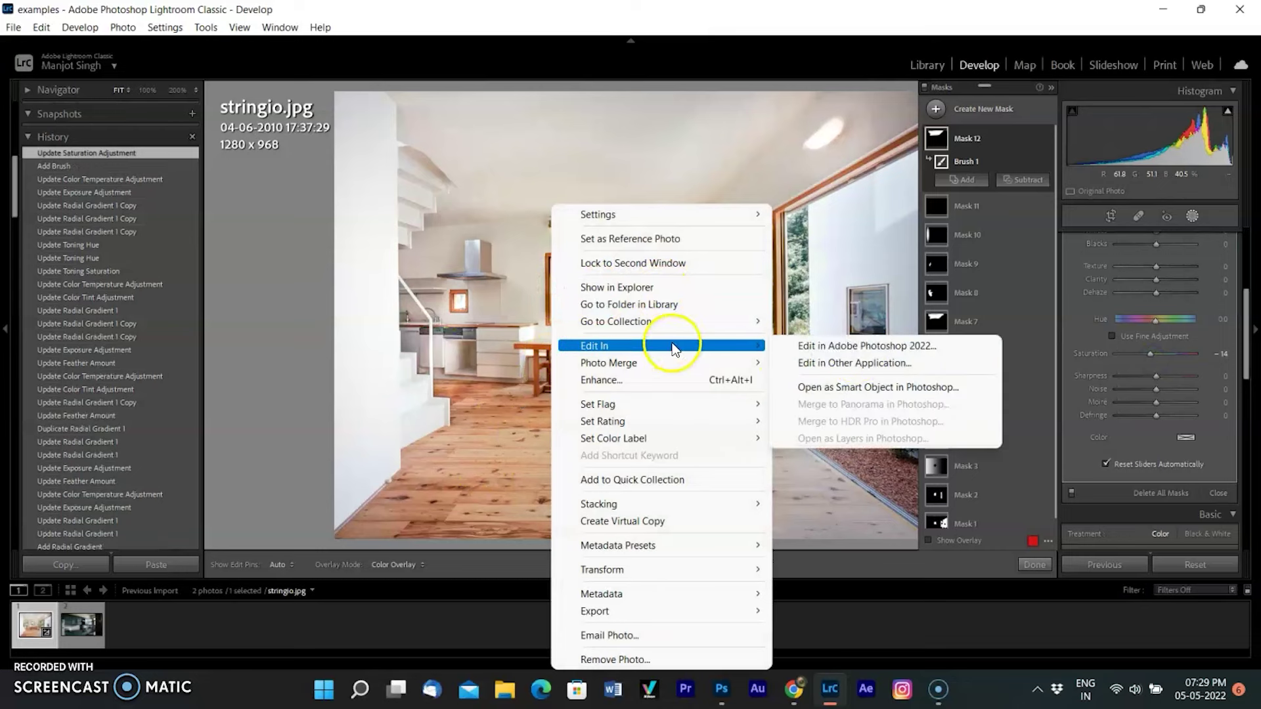
pyautogui.click(854, 347)
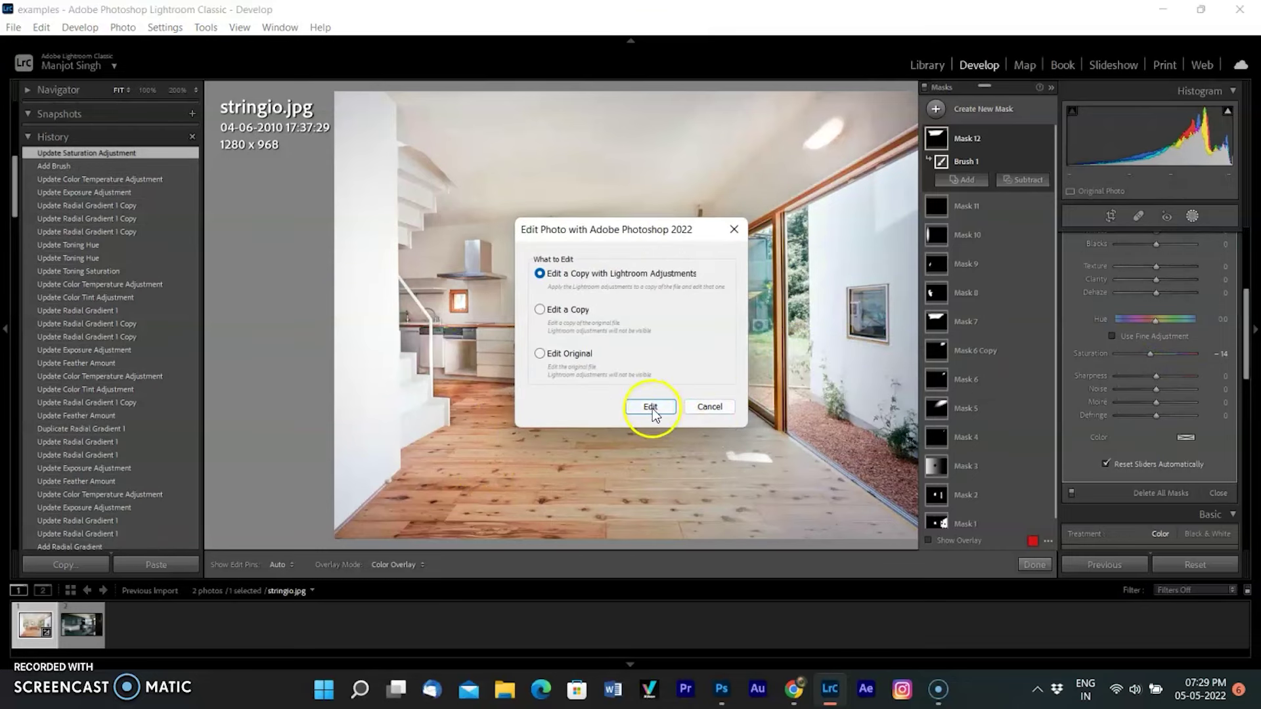
pyautogui.click(650, 407)
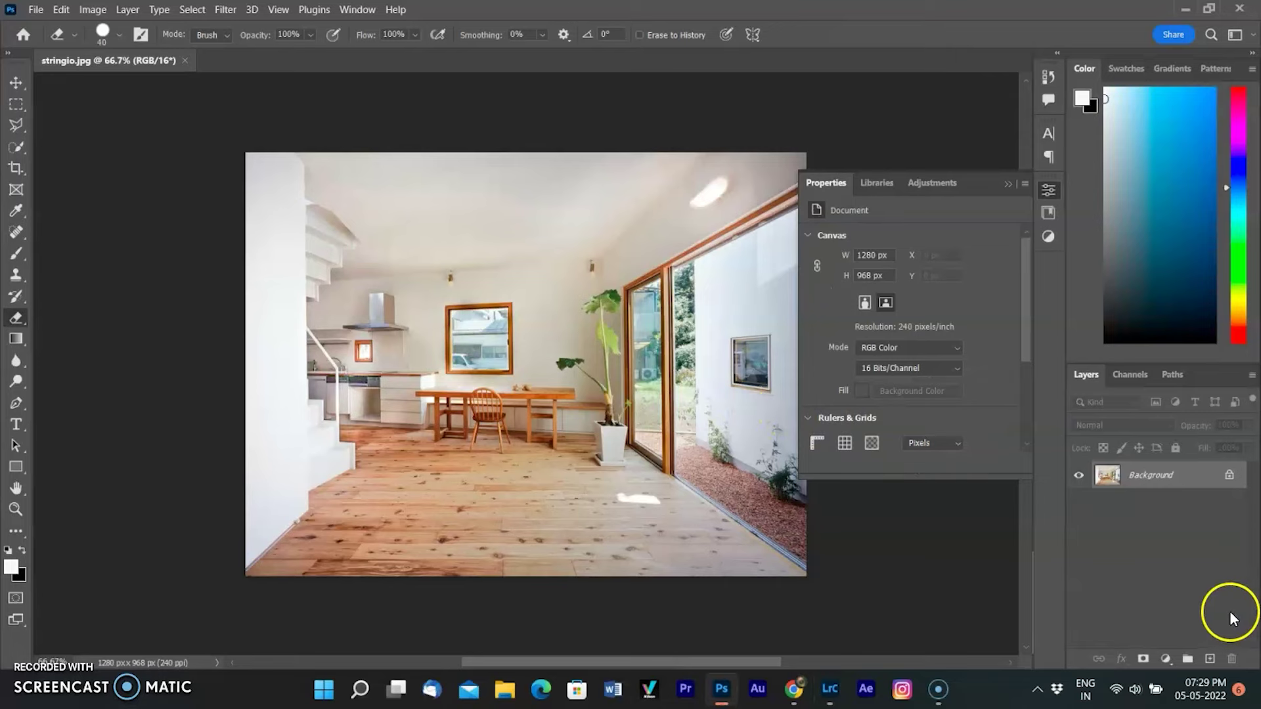
# Add an empty layer above the Background and collapse the layer properties.
pyautogui.click(1209, 658)
pyautogui.scroll(3, 452, 209)
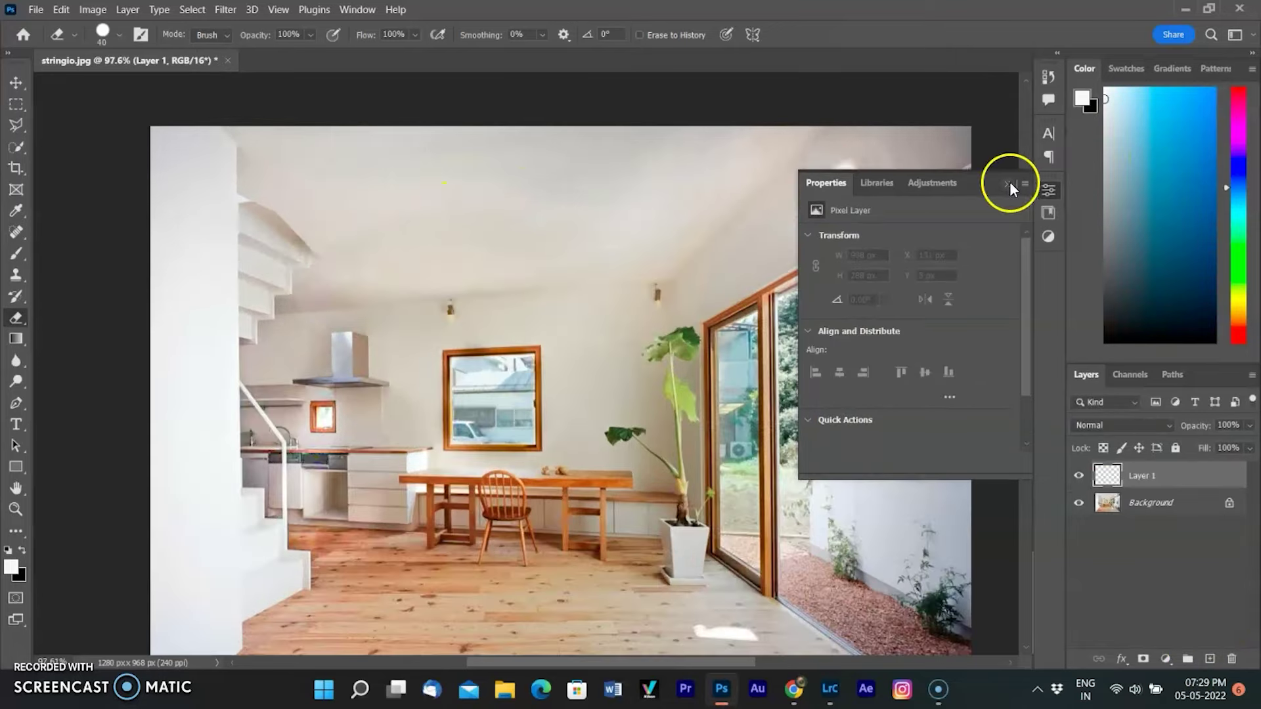
pyautogui.click(1008, 186)
# Trace the ceiling along the stairs, back wall and sloped edge with a Pen path and convert it to a selection.
pyautogui.press('p')
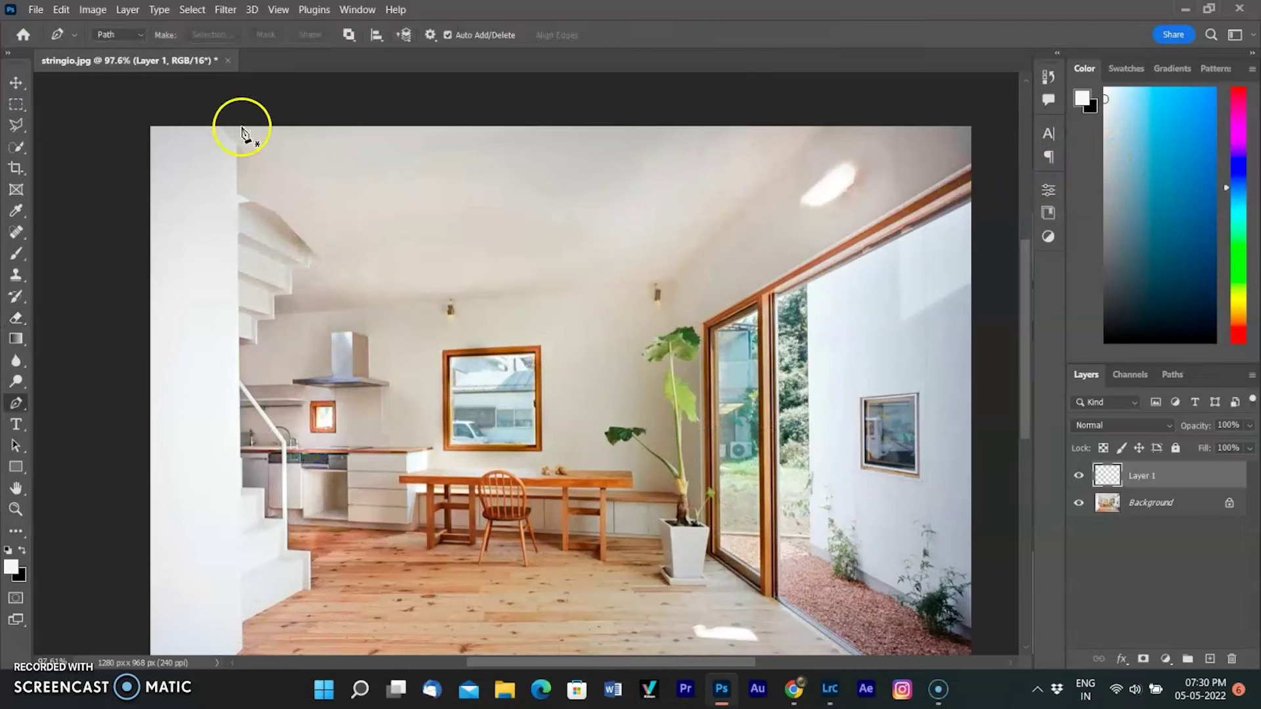
pyautogui.click(221, 127)
pyautogui.click(238, 149)
pyautogui.click(237, 193)
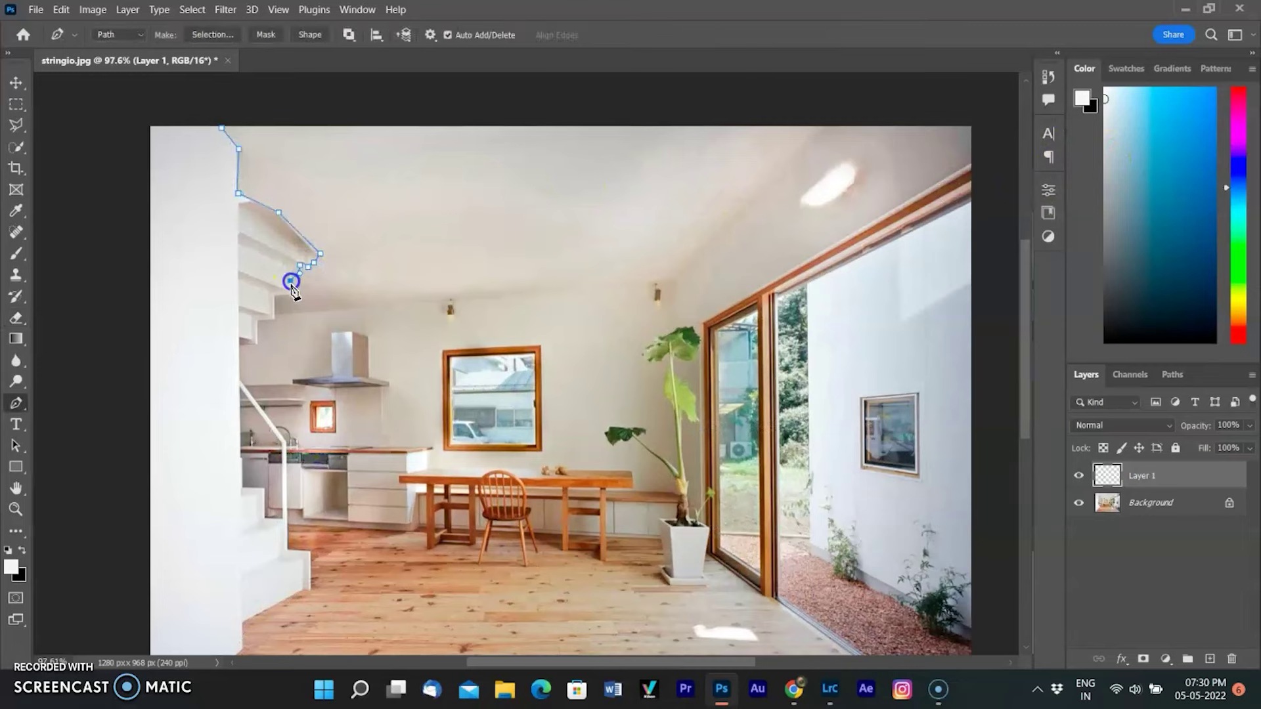
pyautogui.click(676, 281)
pyautogui.click(824, 120)
pyautogui.click(222, 128)
pyautogui.click(212, 35)
pyautogui.click(714, 175)
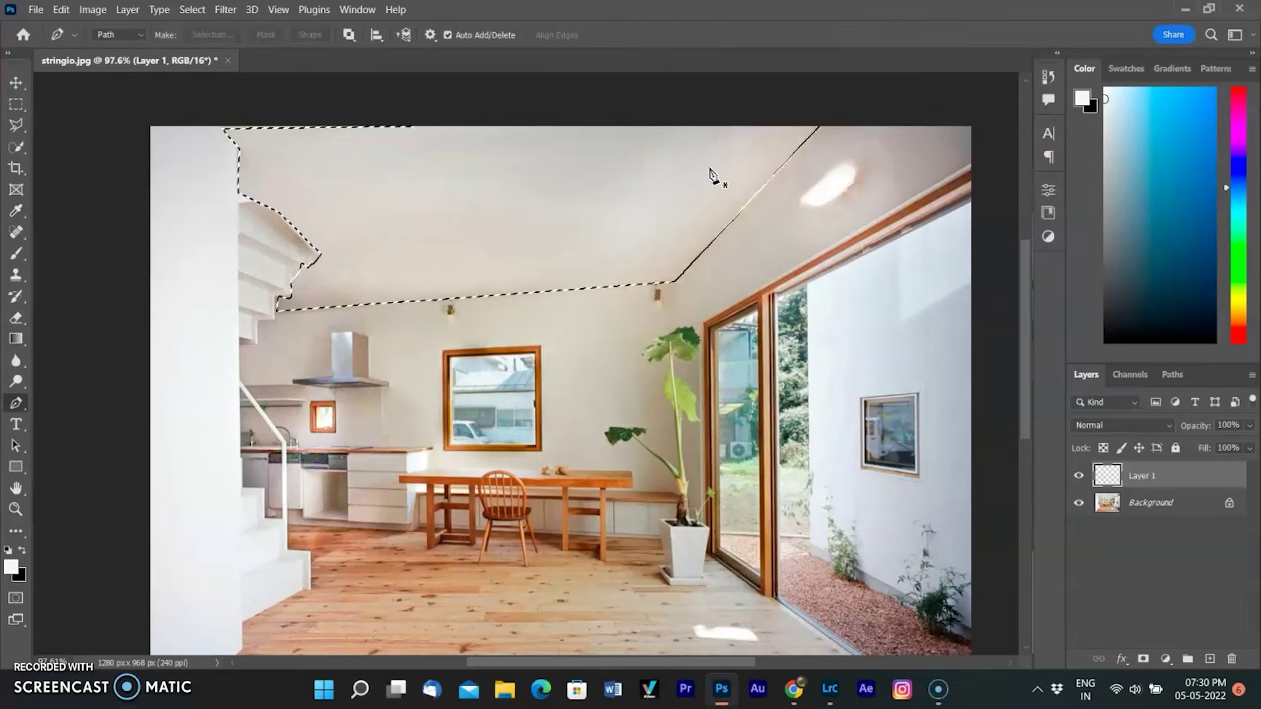
# Sample the ceiling colour with the Brush tool and paint the selected ceiling evenly on Layer 1.
pyautogui.click(17, 253)
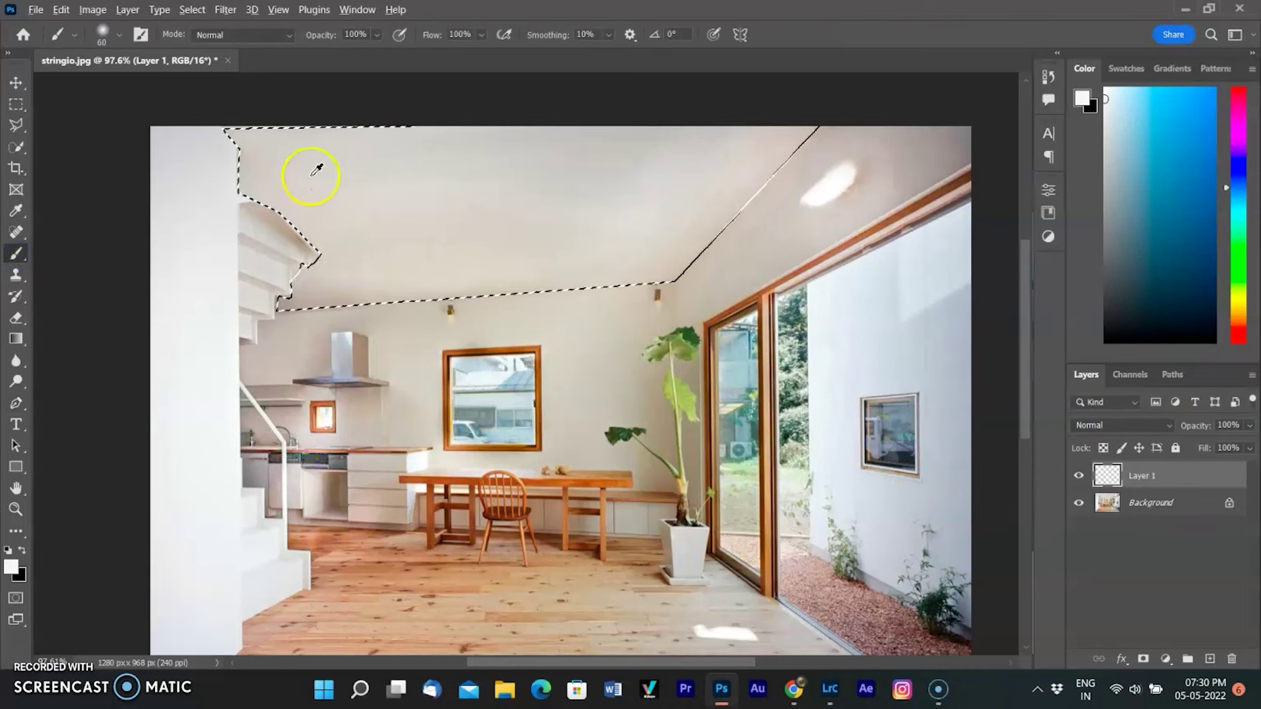
pyautogui.keyDown('alt'); pyautogui.click(587, 138); pyautogui.keyUp('alt')
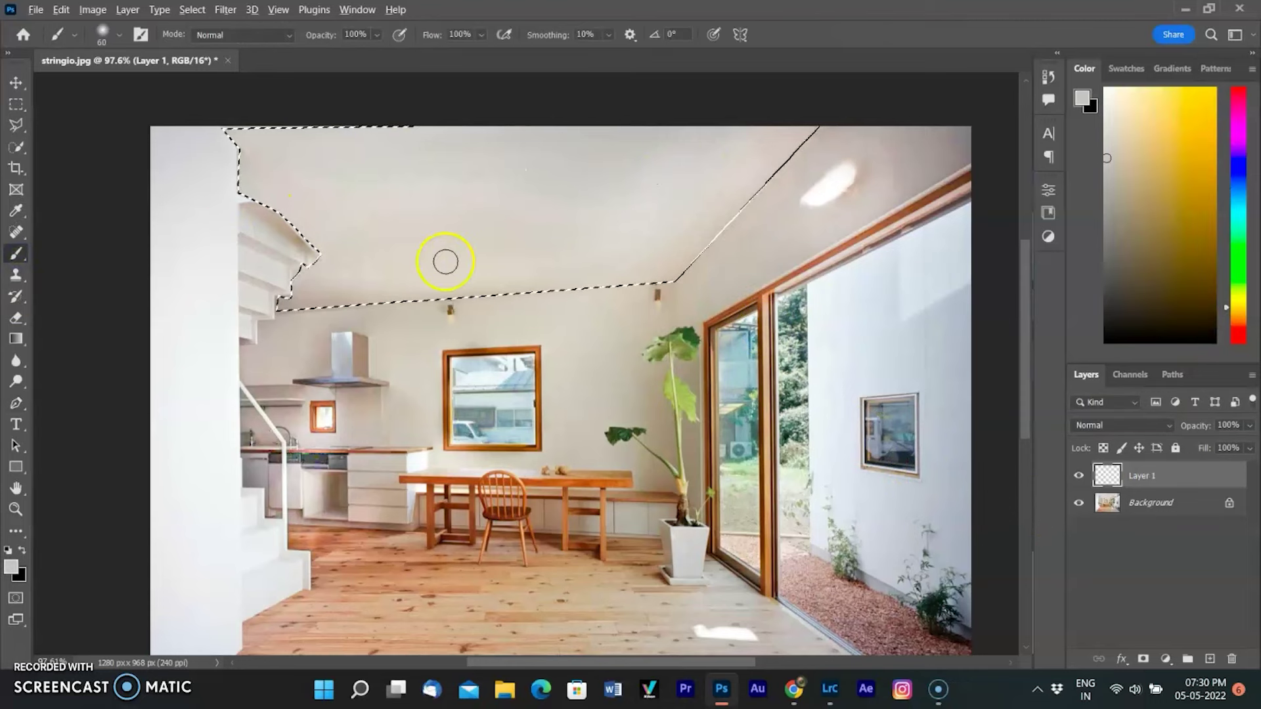
pyautogui.hotkey('ctrl', 'd')
pyautogui.hotkey('ctrl', 'shift', 'd')
# Save the ceiling selection as a new channel and deselect it.
pyautogui.click(192, 9)
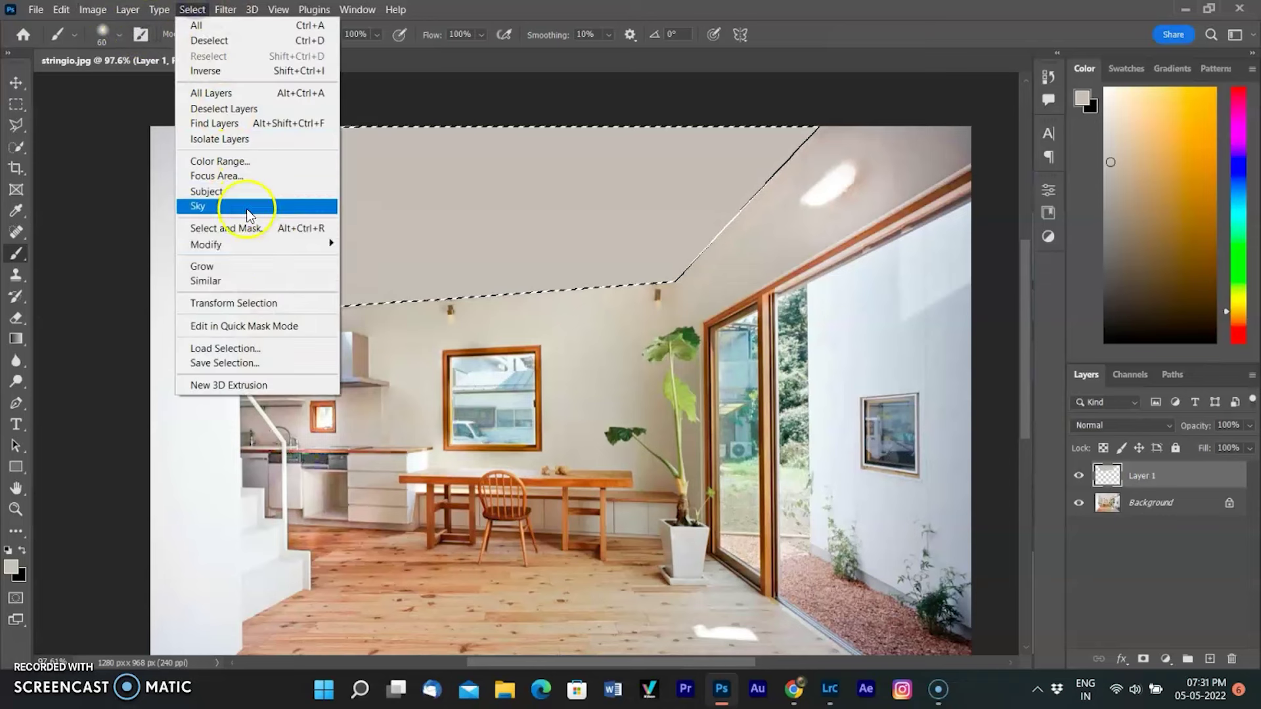
pyautogui.click(224, 362)
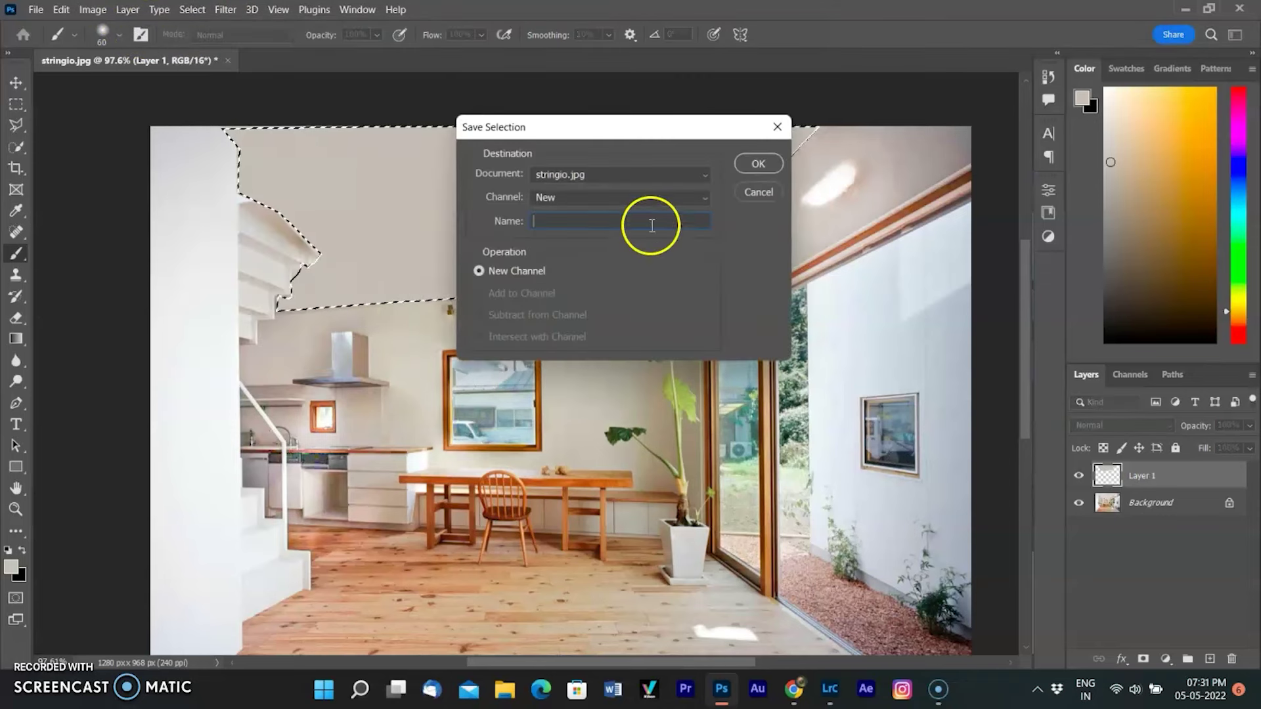
pyautogui.click(749, 165)
pyautogui.hotkey('ctrl', 'z')
pyautogui.hotkey('ctrl', 'd')
# Apply a Gaussian Blur with a 64-pixel radius to the painted ceiling layer.
pyautogui.click(225, 9)
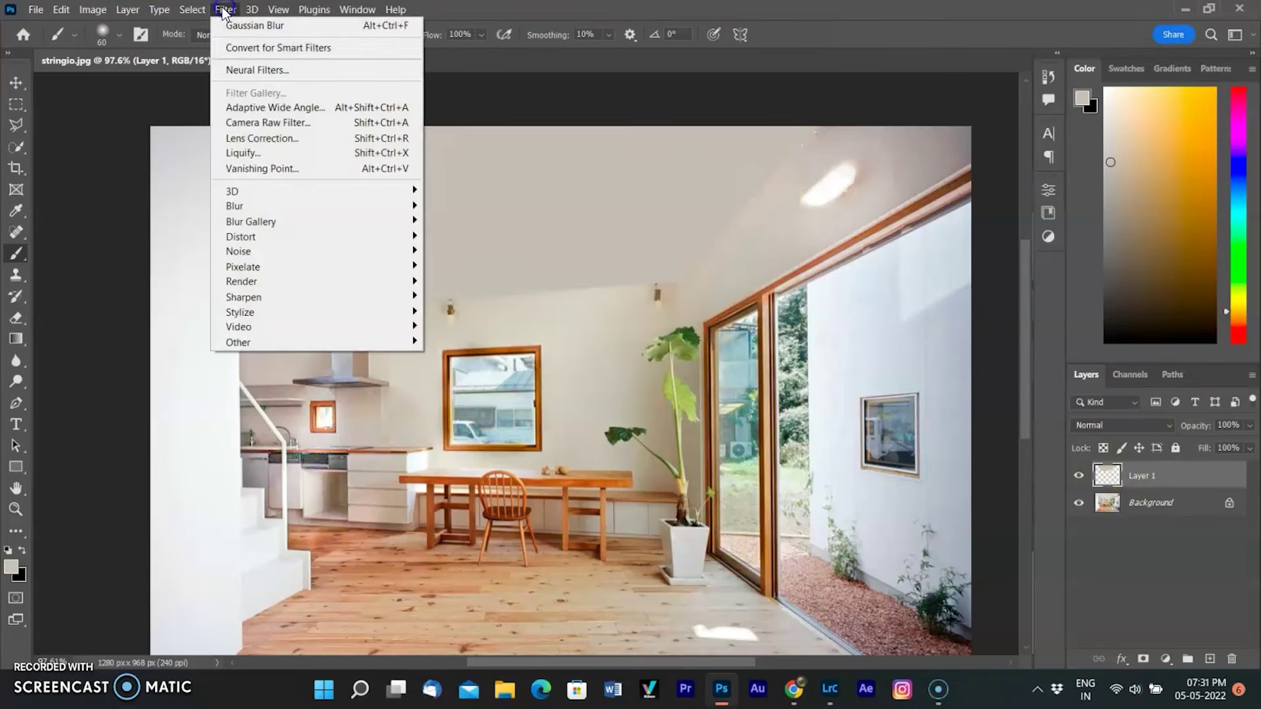
pyautogui.moveTo(262, 206)
pyautogui.click(466, 267)
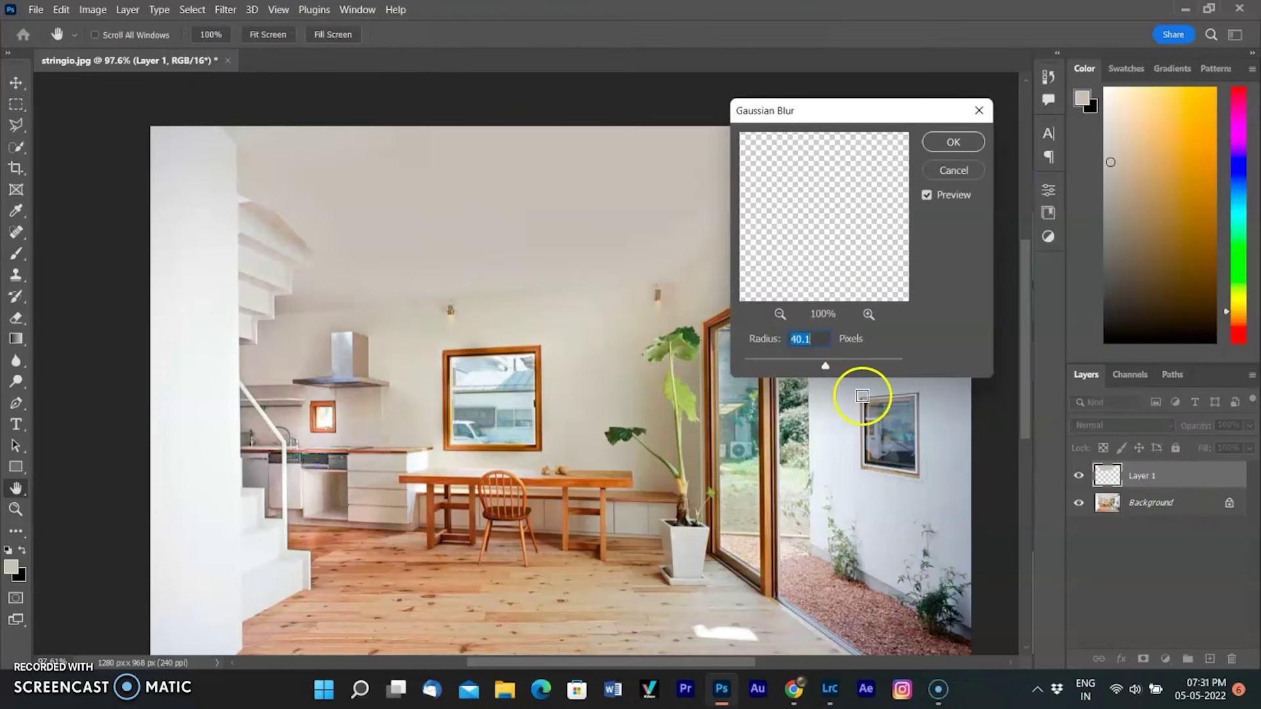
pyautogui.moveTo(827, 367); pyautogui.dragTo(838, 372)
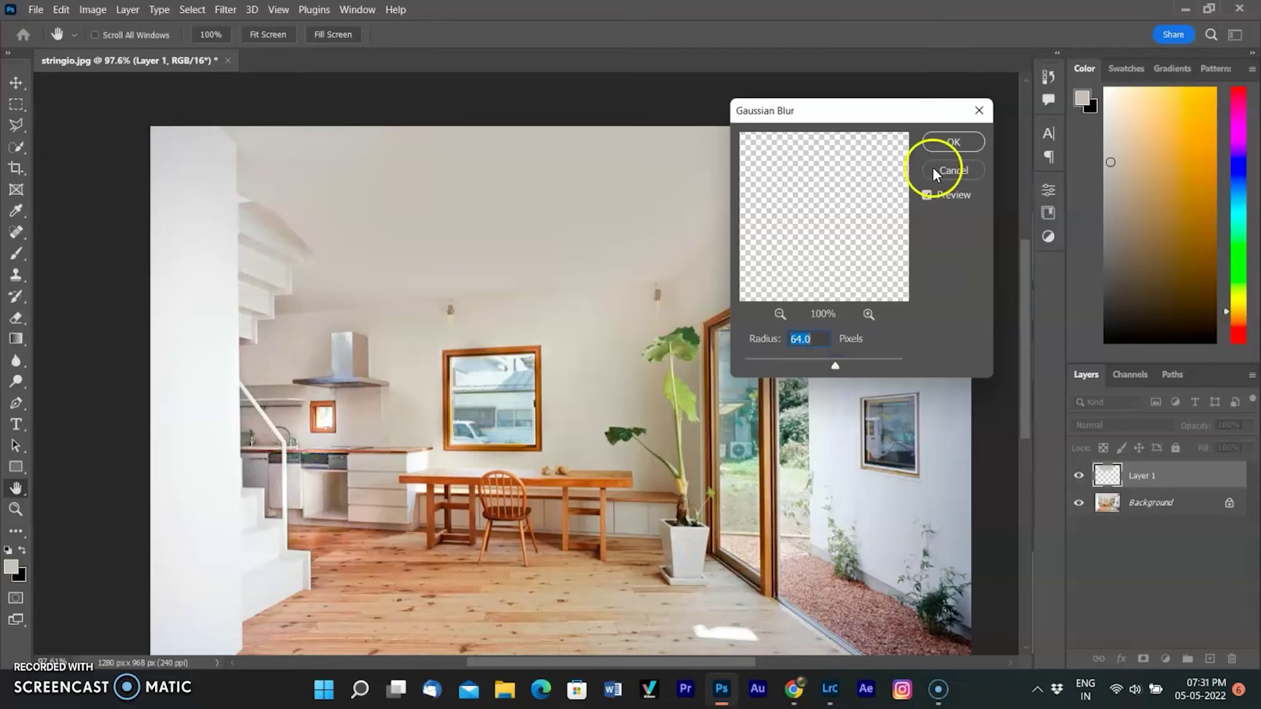
pyautogui.click(954, 143)
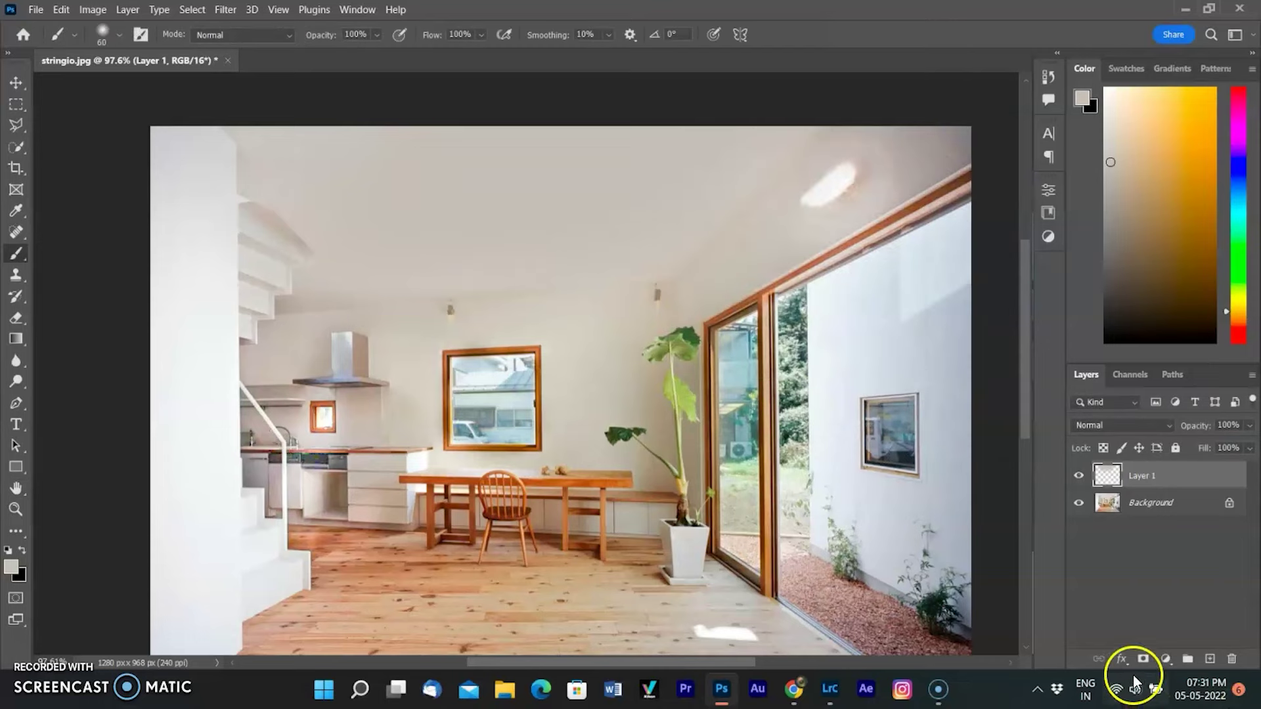
# Add a Curves adjustment clipped to Layer 1 and shape its RGB curve upward to brighten the ceiling.
pyautogui.click(1165, 659)
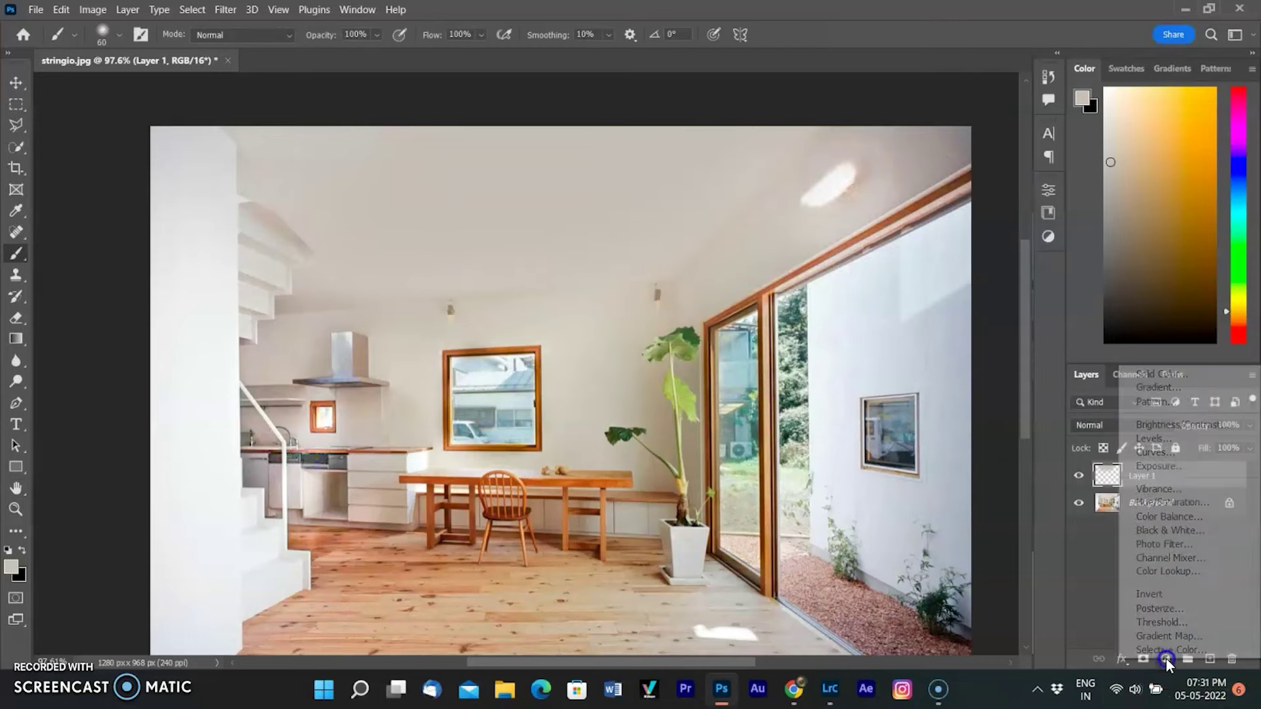
pyautogui.click(1187, 453)
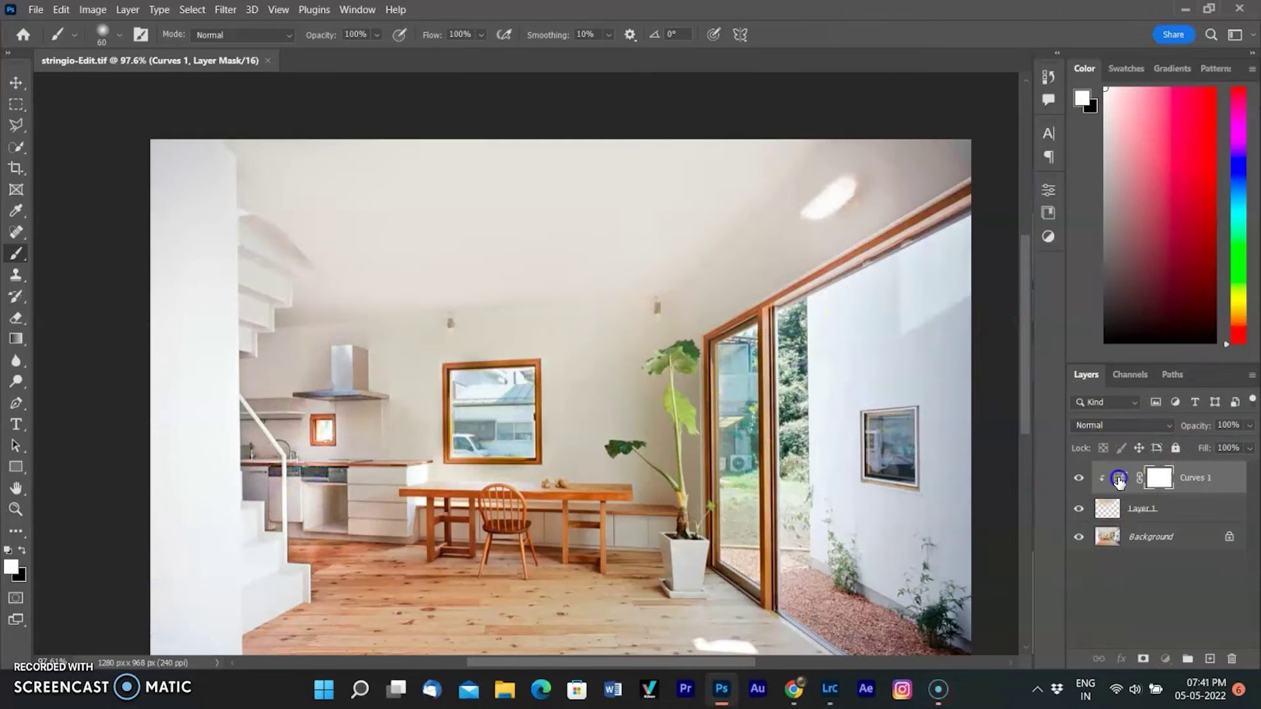
pyautogui.click(1119, 481)
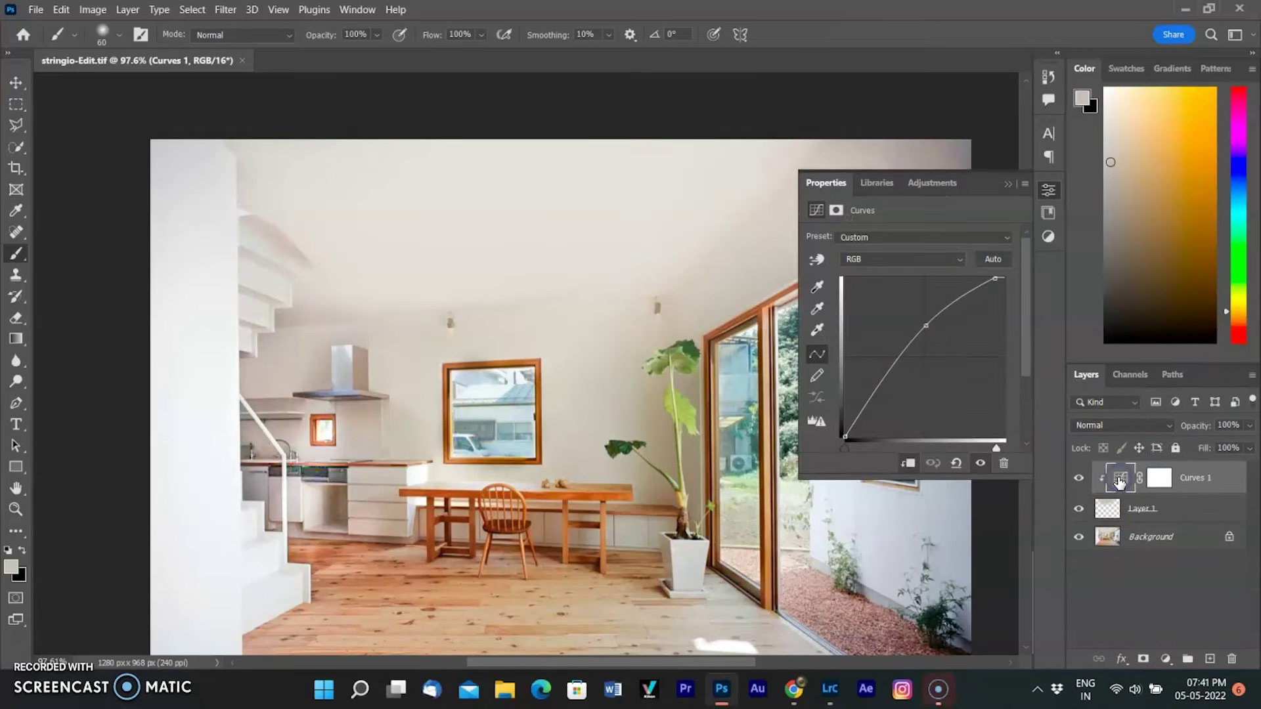
pyautogui.moveTo(926, 325)
pyautogui.mouseDown()
pyautogui.moveTo(956, 332)
pyautogui.moveTo(932, 329)
pyautogui.moveTo(937, 343)
pyautogui.moveTo(925, 329)
pyautogui.mouseUp()
pyautogui.moveTo(995, 278); pyautogui.dragTo(991, 277)
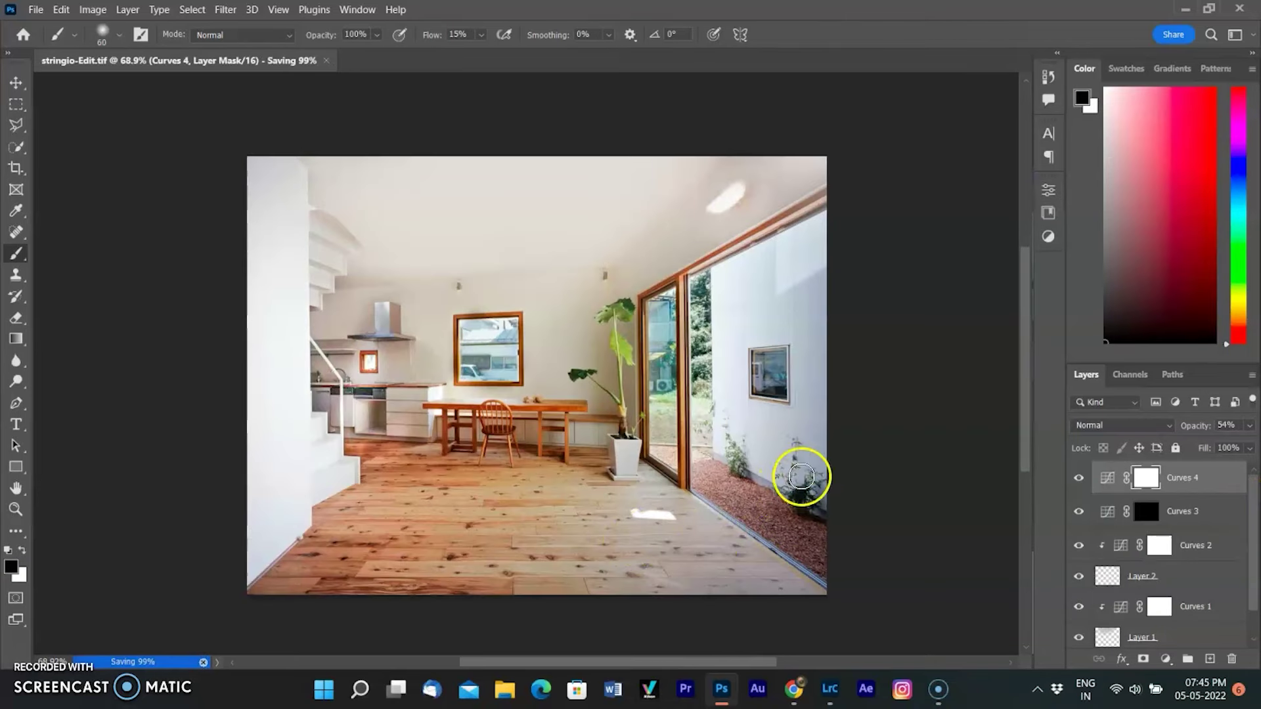
# Switch back to Lightroom Classic, check masking on stringio-Edit.tif and select the original stringio.jpg.
pyautogui.click(843, 689)
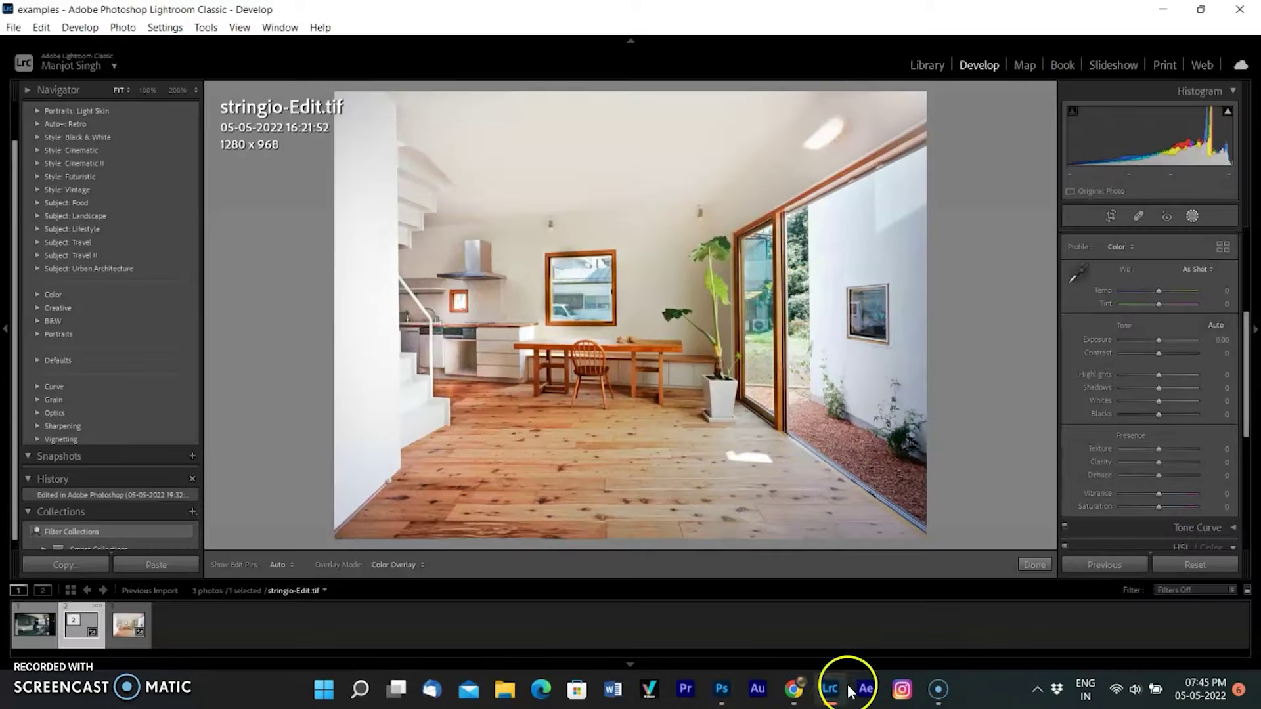
pyautogui.click(1192, 217)
pyautogui.click(1192, 217)
pyautogui.click(130, 615)
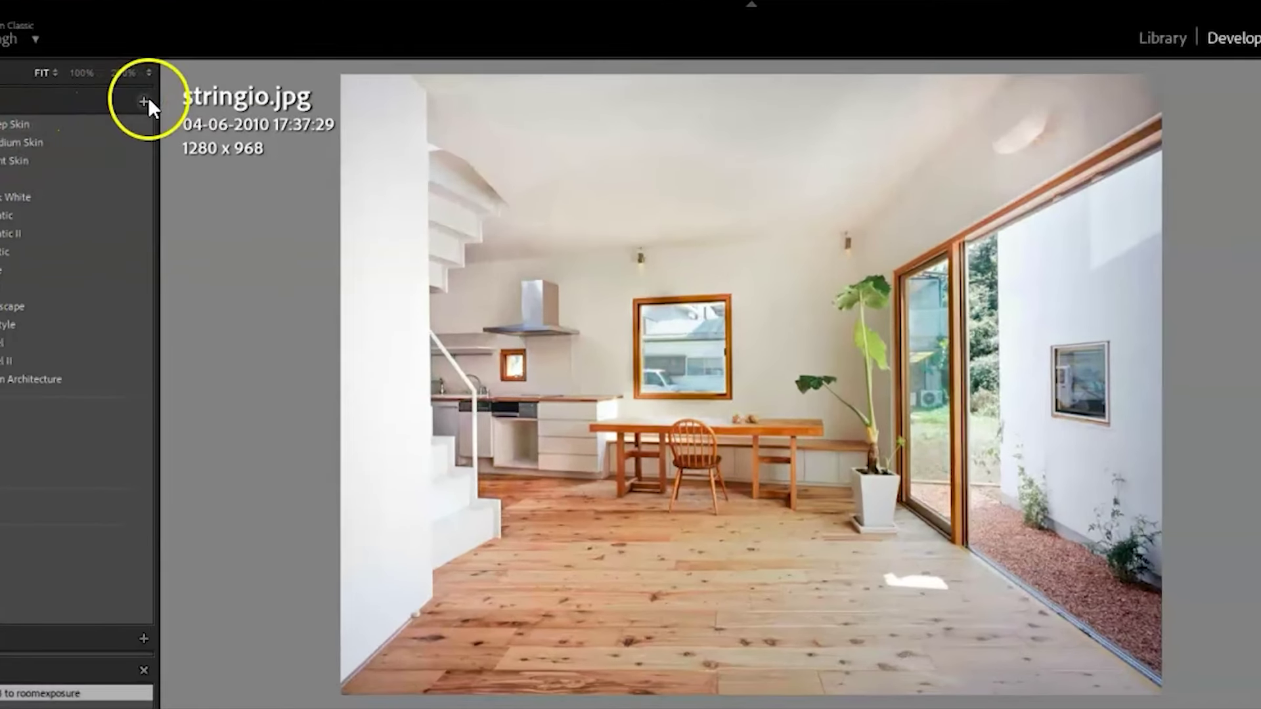
# Start a new develop preset from the stringio.jpg edit and name it interier_brighter_1.
pyautogui.click(192, 111)
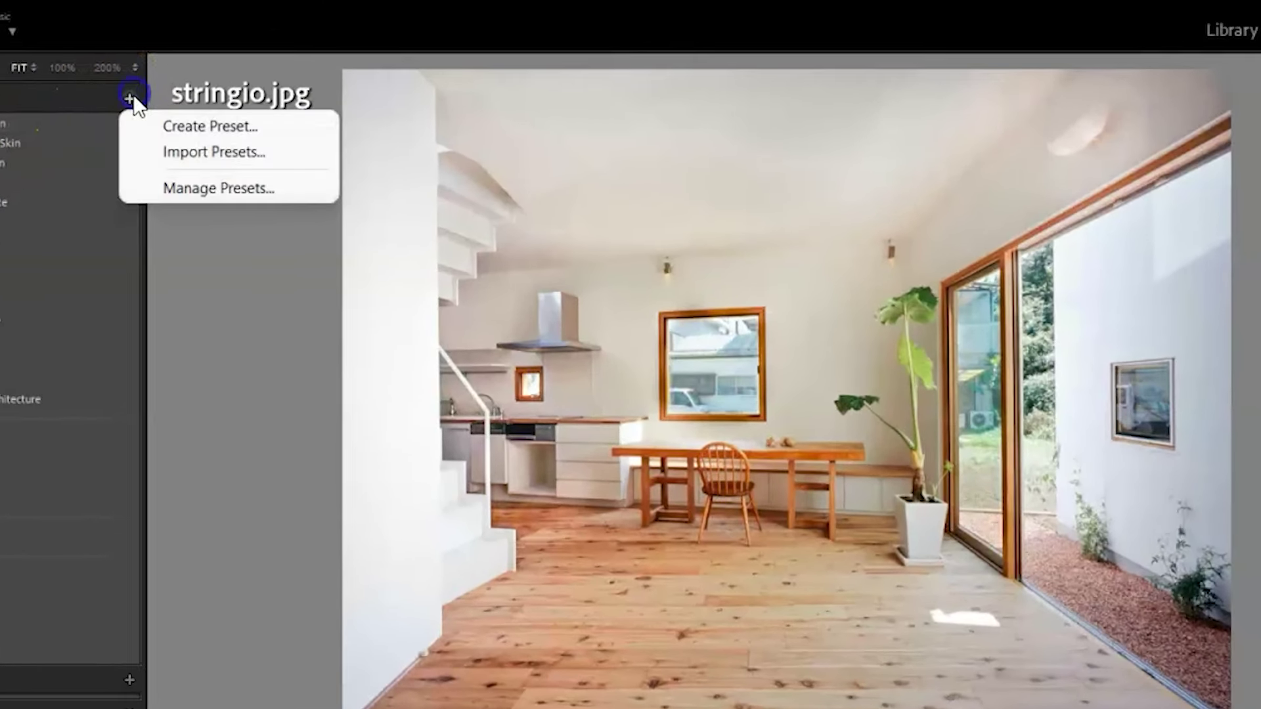
pyautogui.click(188, 126)
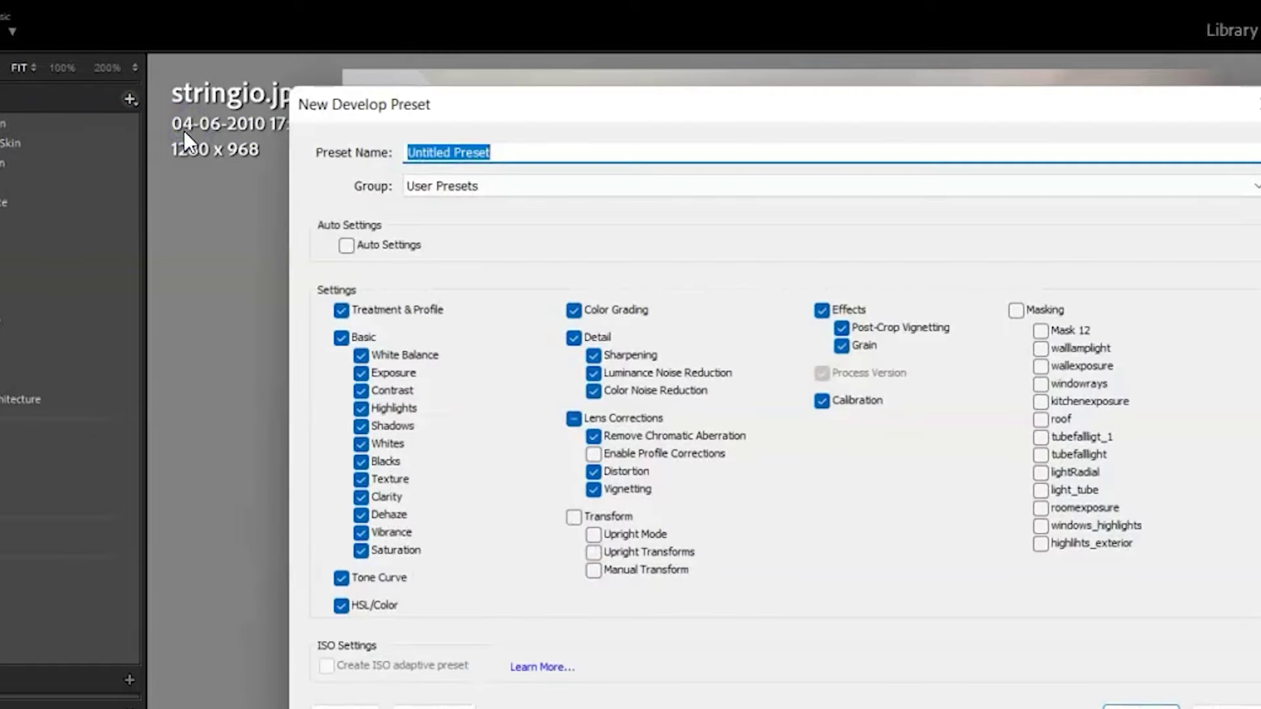
pyautogui.write('interier')
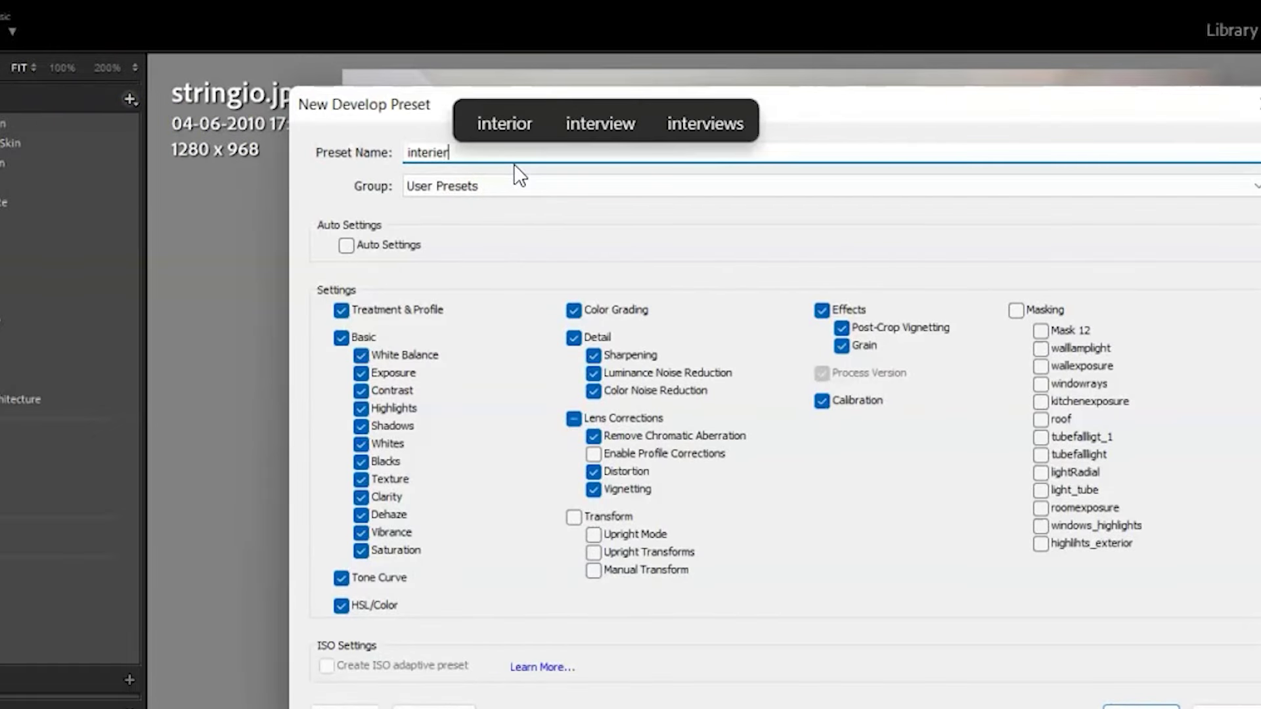
pyautogui.write('_brighter_1')
# Create the preset in a new interiors group, including the walllamplight, windowrays, roof, roomexposure, windows_highlights and highlihts_exterior masks.
pyautogui.click(529, 186)
pyautogui.click(521, 214)
pyautogui.write('in')
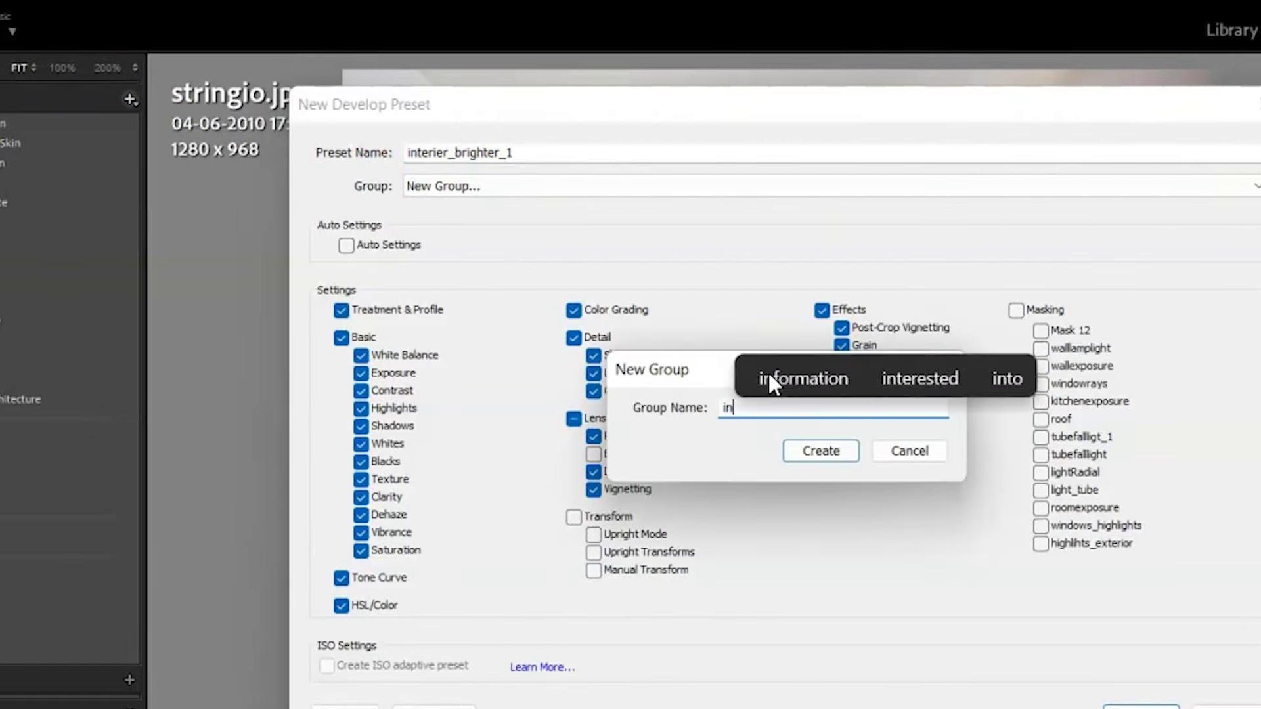
pyautogui.write('teriors')
pyautogui.press('Return')
pyautogui.click(800, 396)
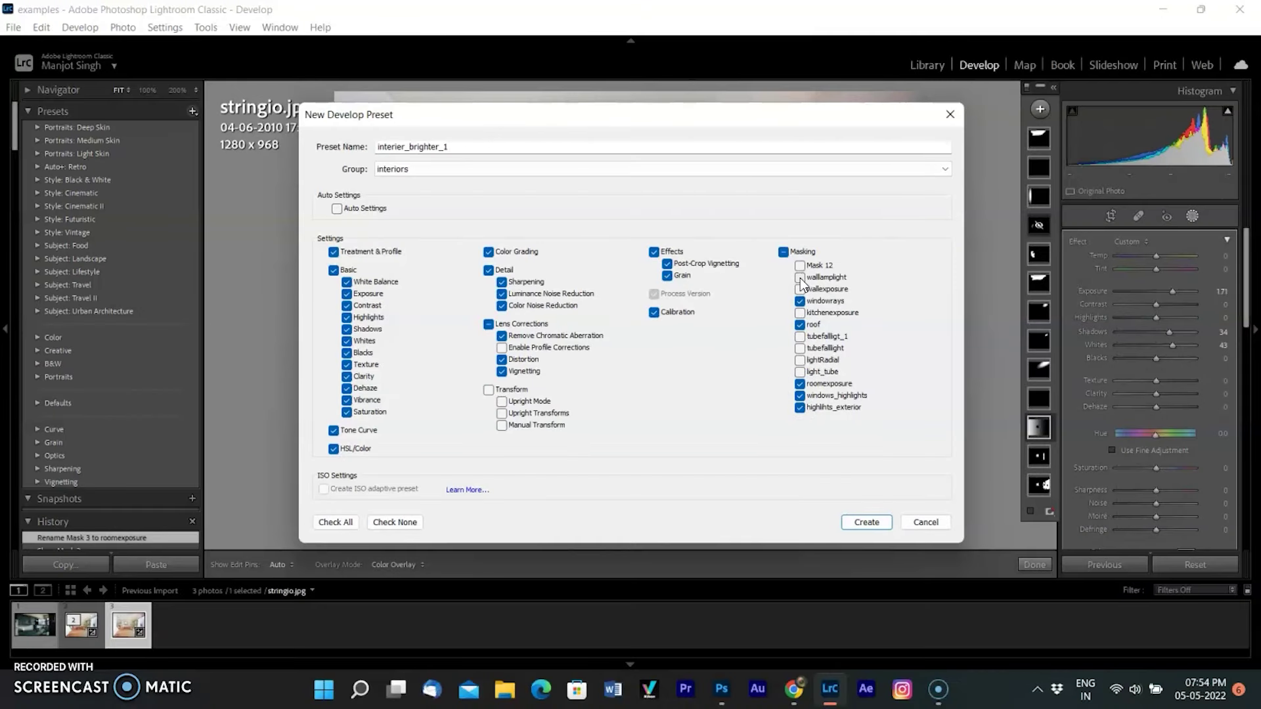
pyautogui.click(865, 523)
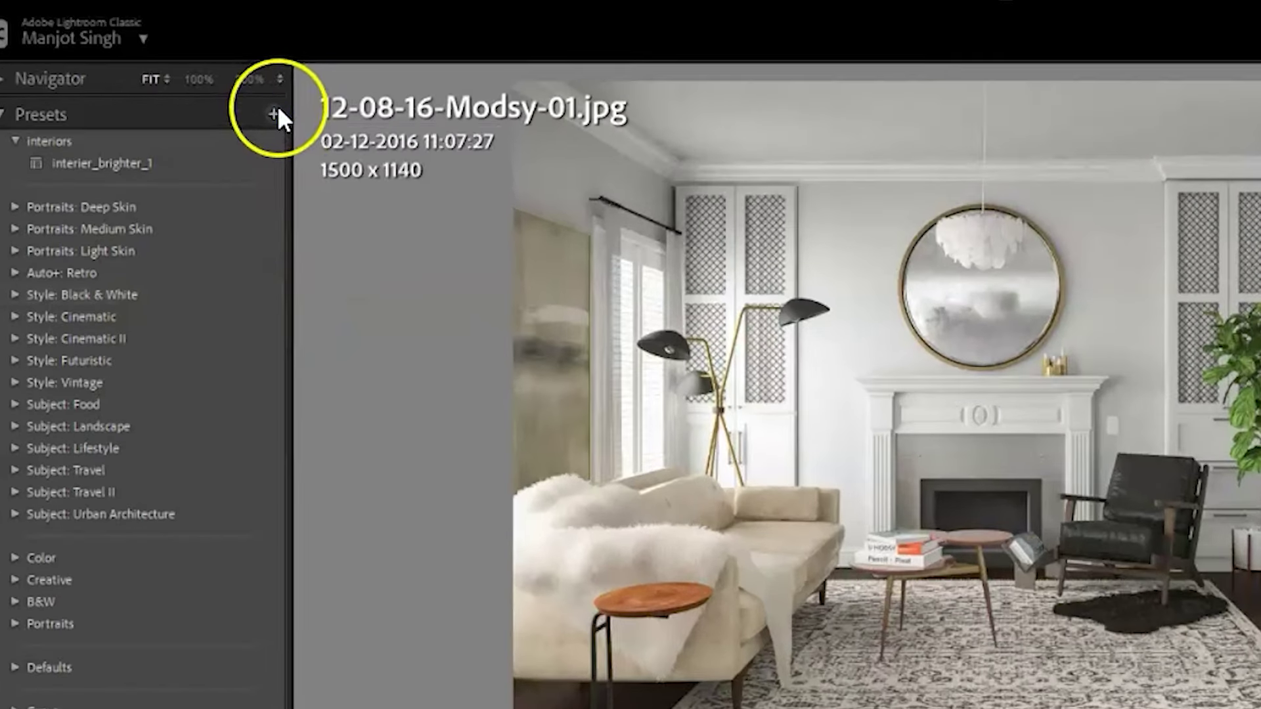
# Try to import the interier_brighter_1 preset file from the lightroom_preset interior folder.
pyautogui.click(193, 112)
pyautogui.click(384, 175)
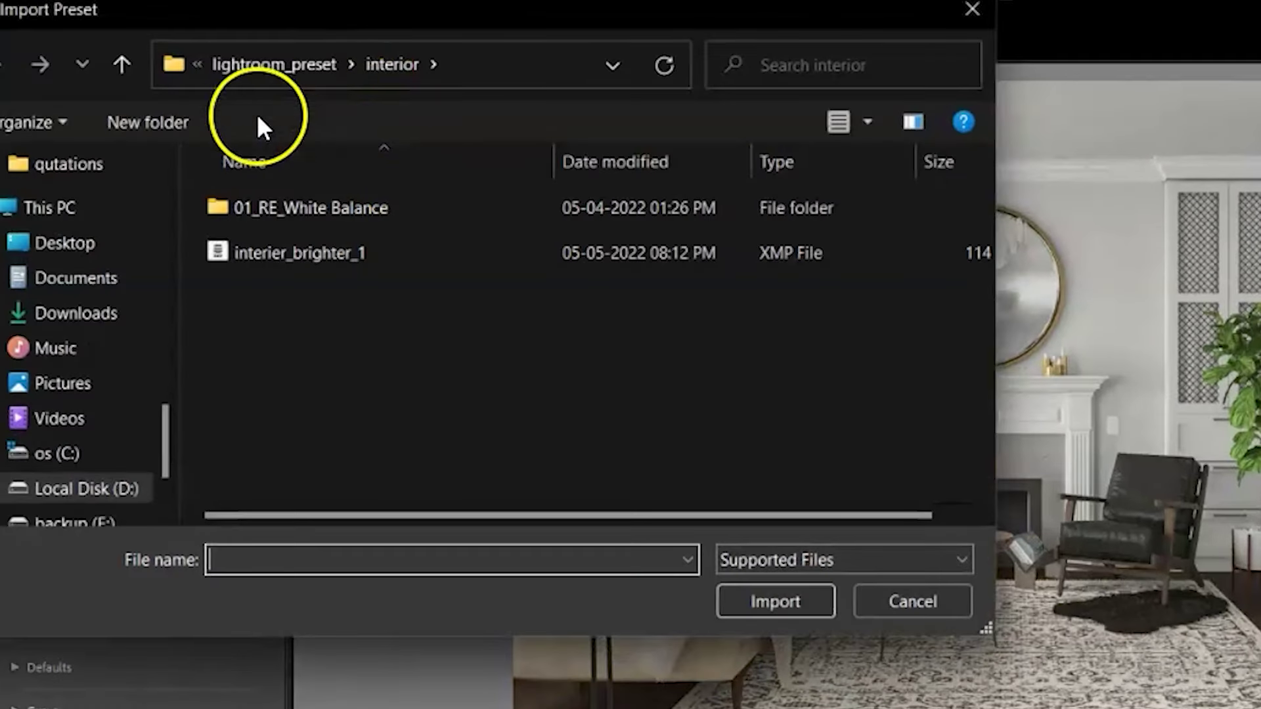
pyautogui.click(311, 249)
pyautogui.click(810, 598)
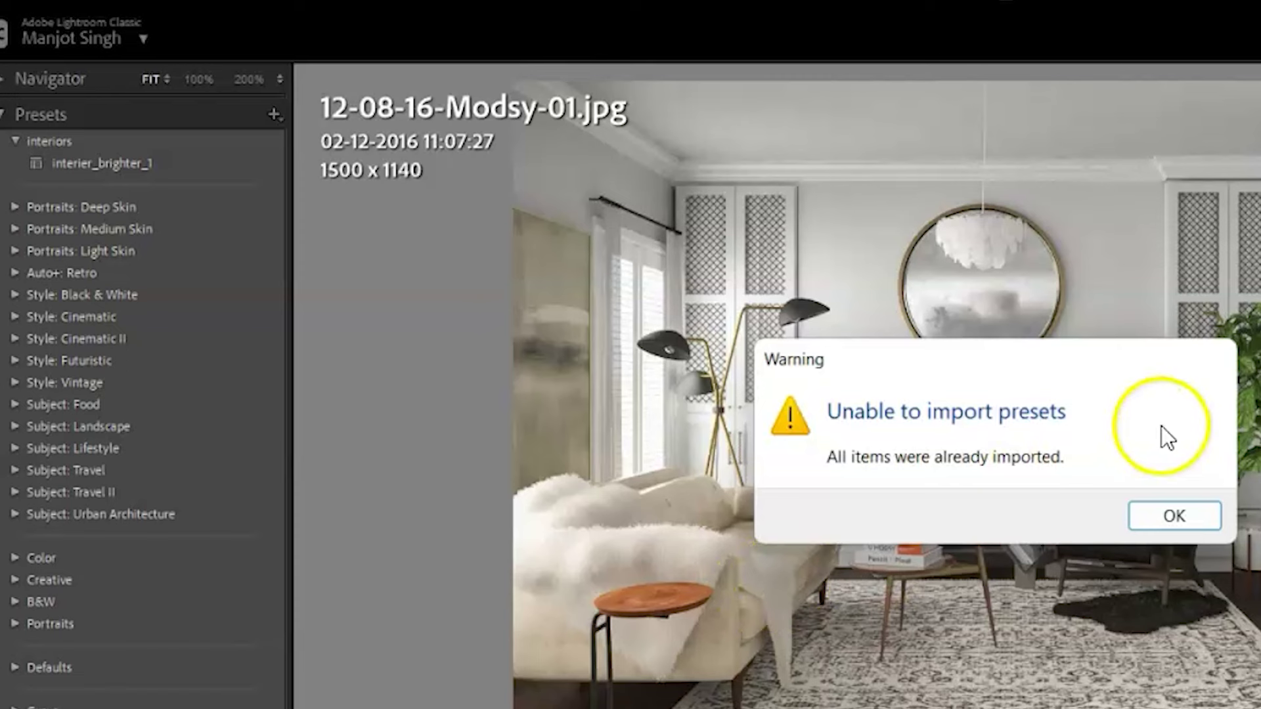
pyautogui.click(1174, 513)
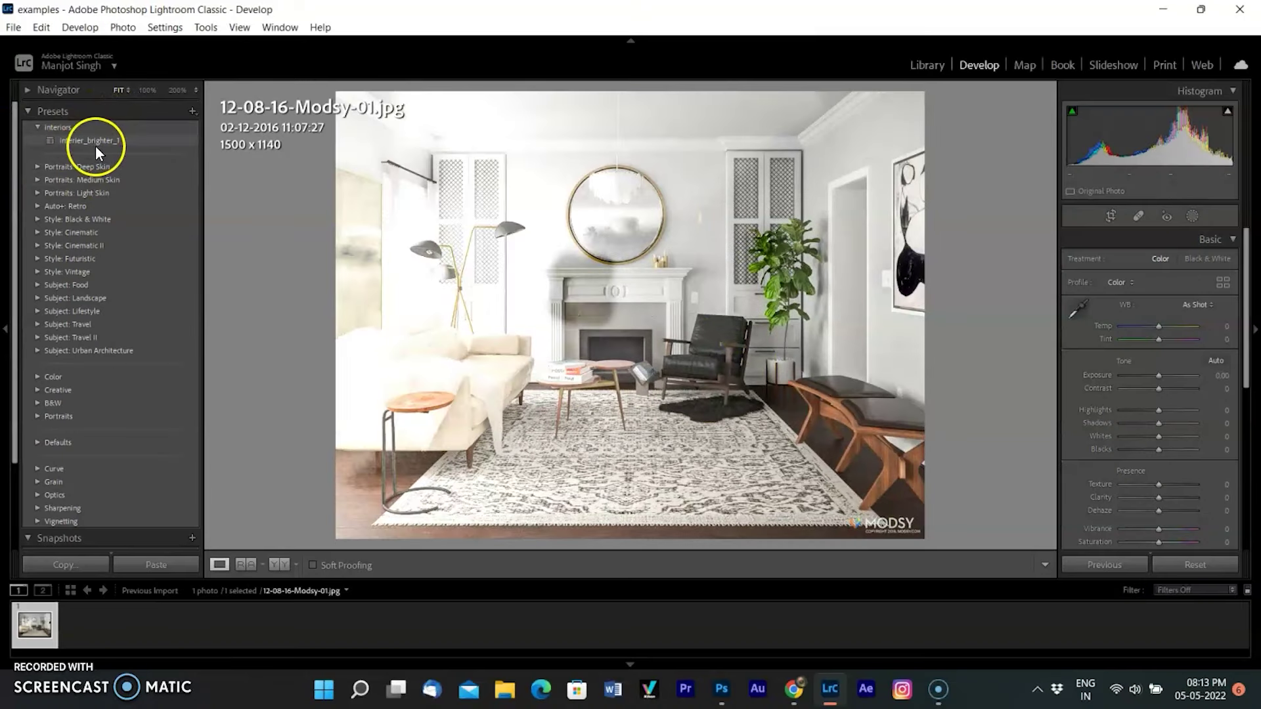
# Apply the interier_brighter_1 preset to 12-08-16-Modsy-01.jpg and show its masks.
pyautogui.click(94, 143)
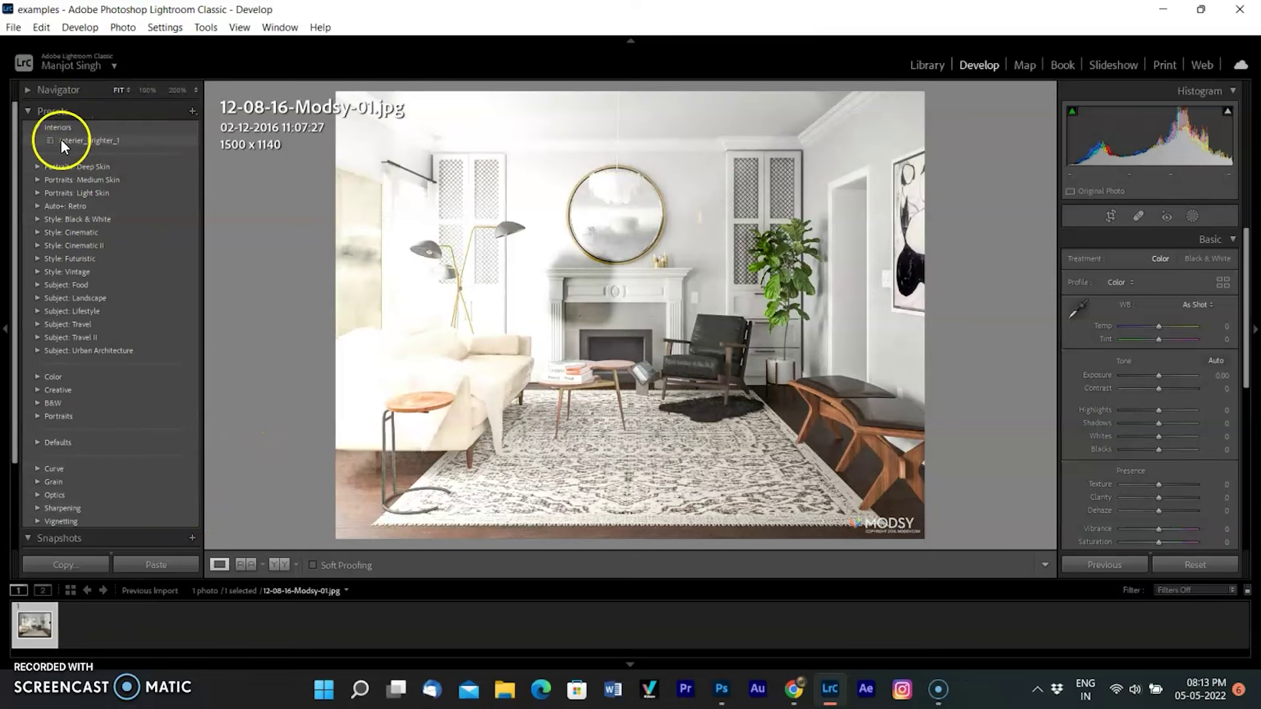
pyautogui.click(60, 140)
pyautogui.hotkey('shift', 'w')
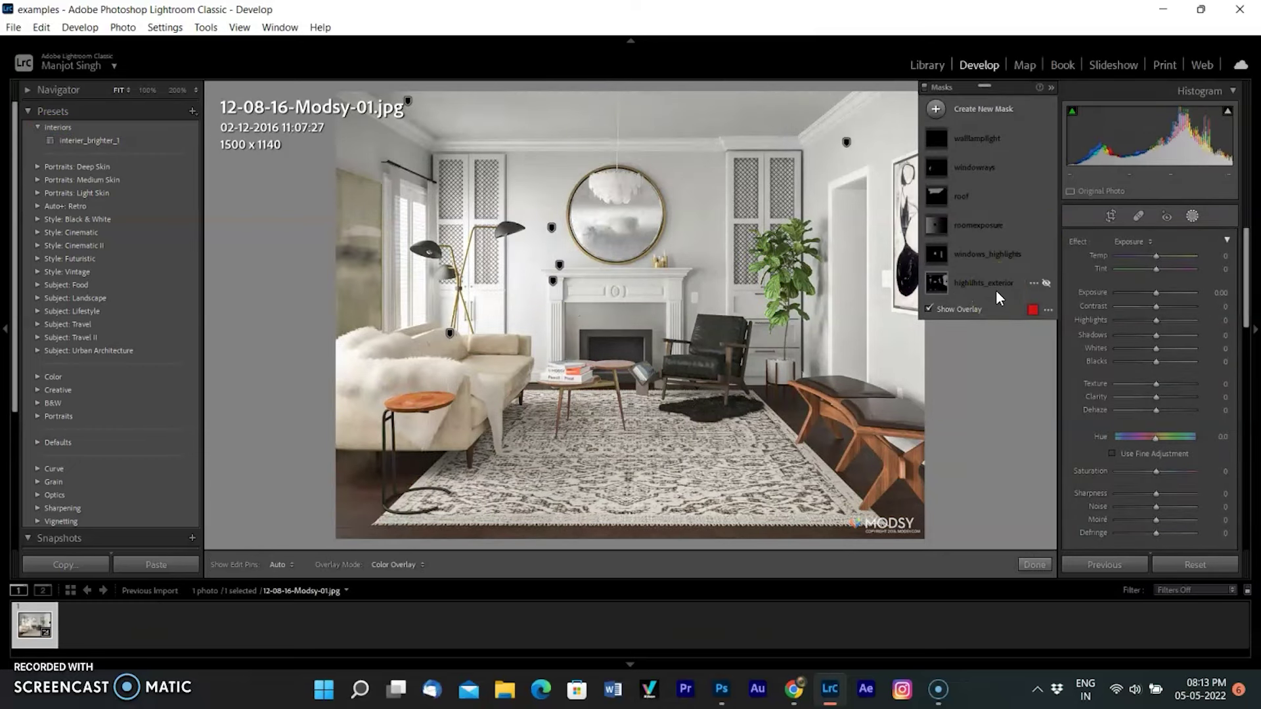
# Erase the highlihts_exterior mask's Brush 1 coverage from the ceiling and right-hand walls, keeping the area around the photo's left window.
pyautogui.click(946, 283)
pyautogui.click(1034, 283)
pyautogui.click(853, 149)
pyautogui.click(1015, 285)
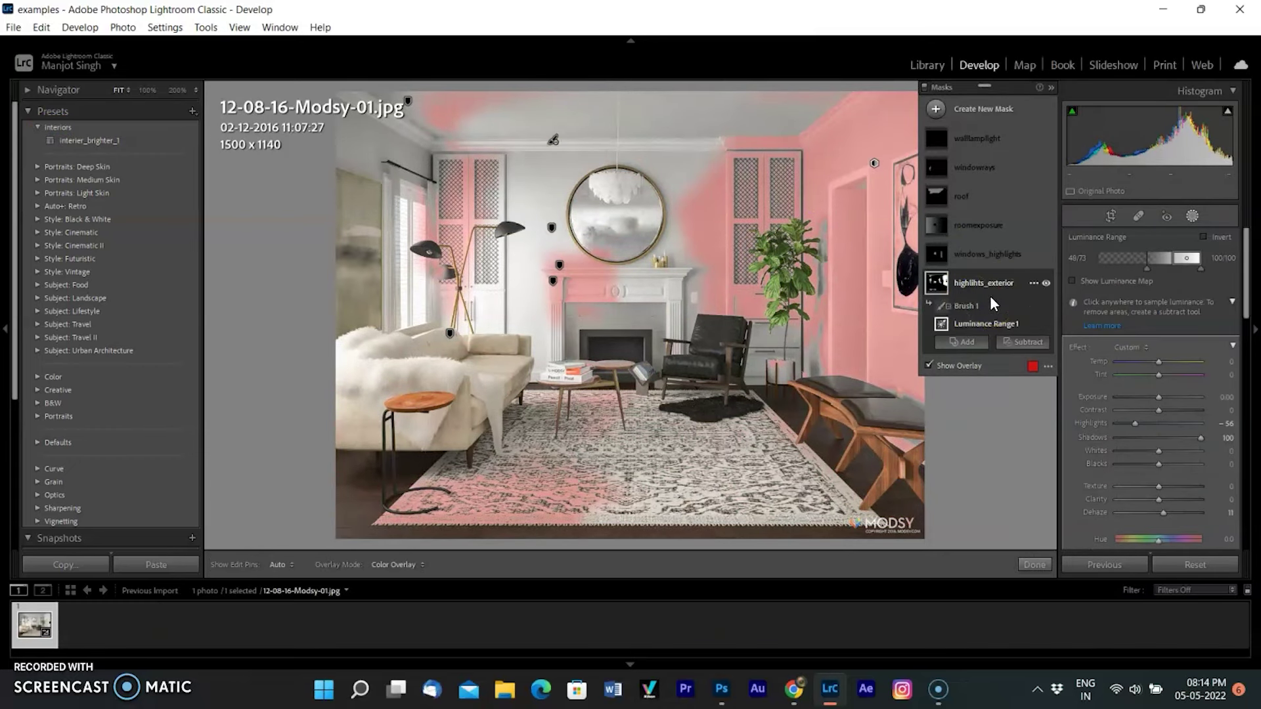
pyautogui.click(978, 307)
pyautogui.moveTo(865, 126)
pyautogui.mouseDown()
pyautogui.moveTo(855, 157)
pyautogui.moveTo(427, 206)
pyautogui.moveTo(495, 274)
pyautogui.mouseUp()
pyautogui.scroll(3, 427, 206)
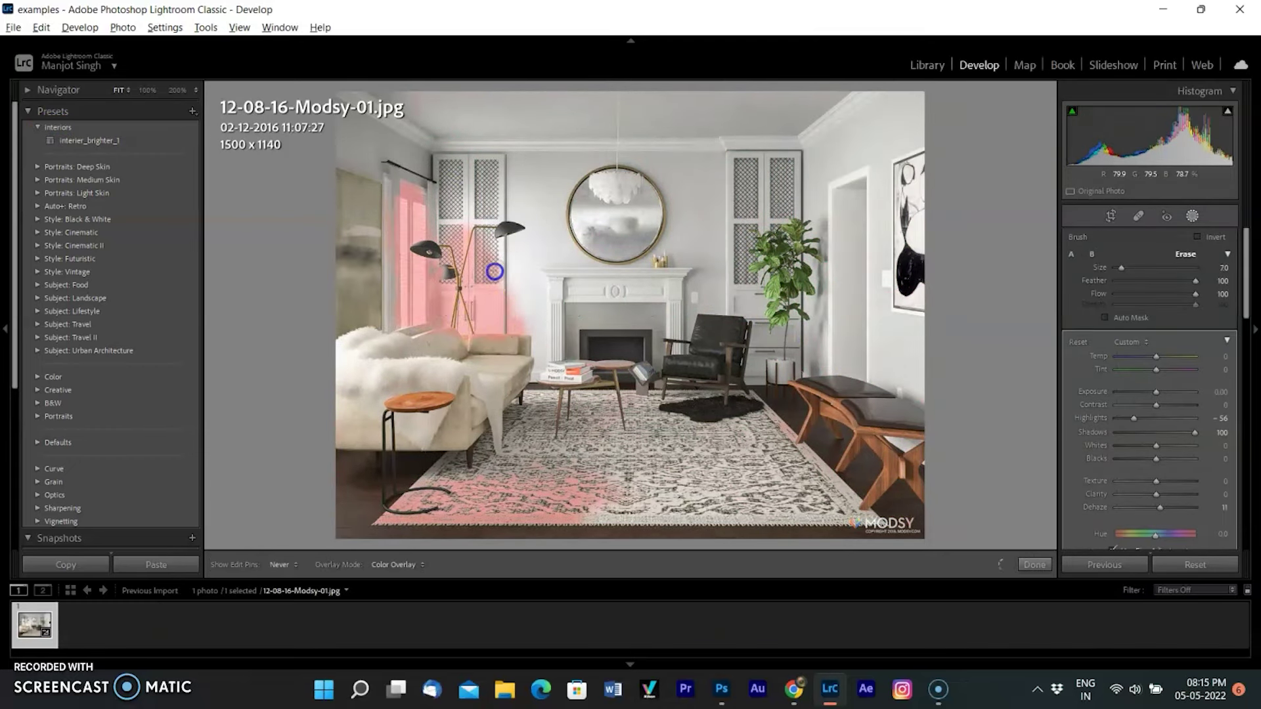
# Refine the highlihts_exterior brush near the window and set its Highlights to -100, Shadows to 19 and Dehaze to 4.
pyautogui.moveTo(1133, 419); pyautogui.dragTo(1116, 418)
pyautogui.moveTo(1159, 507); pyautogui.dragTo(1173, 507)
pyautogui.scroll(-6, 516, 319)
pyautogui.moveTo(516, 319)
pyautogui.mouseDown()
pyautogui.moveTo(543, 274)
pyautogui.moveTo(536, 181)
pyautogui.mouseUp()
pyautogui.moveTo(1173, 508); pyautogui.dragTo(1157, 508)
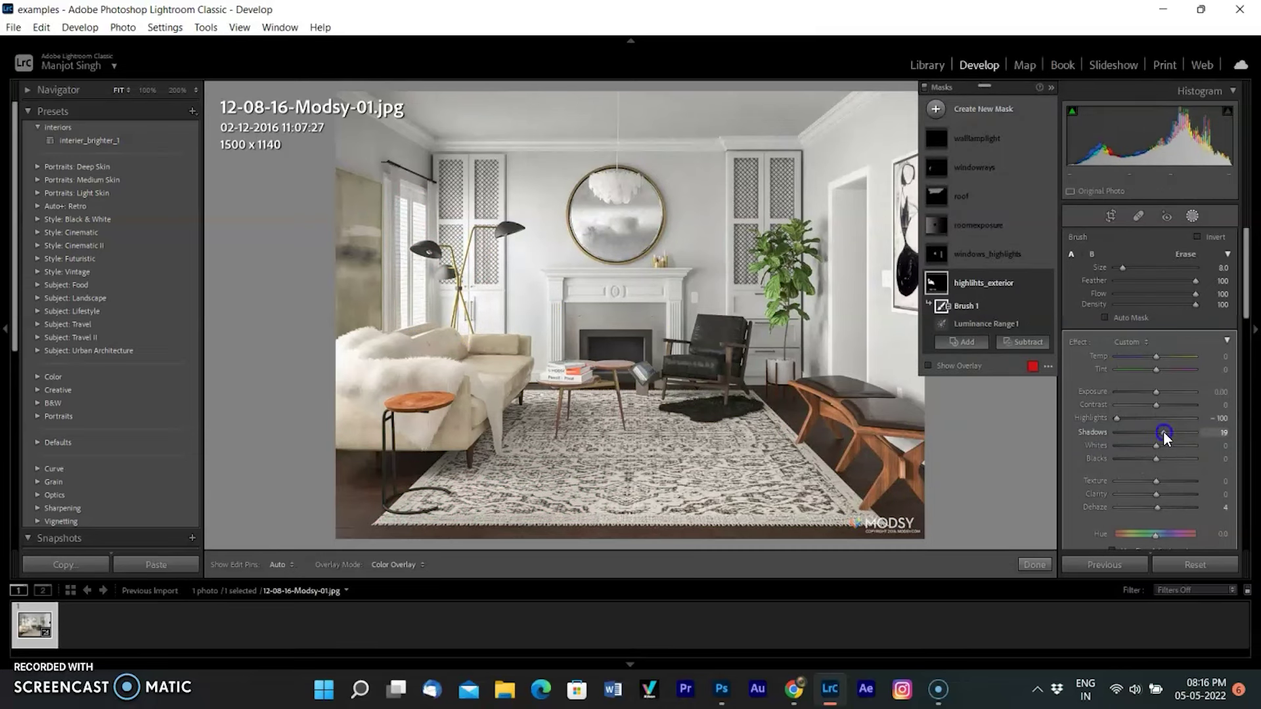
# Open the windows_highlights mask and review the roomexposure mask's effect on the living room.
pyautogui.click(981, 254)
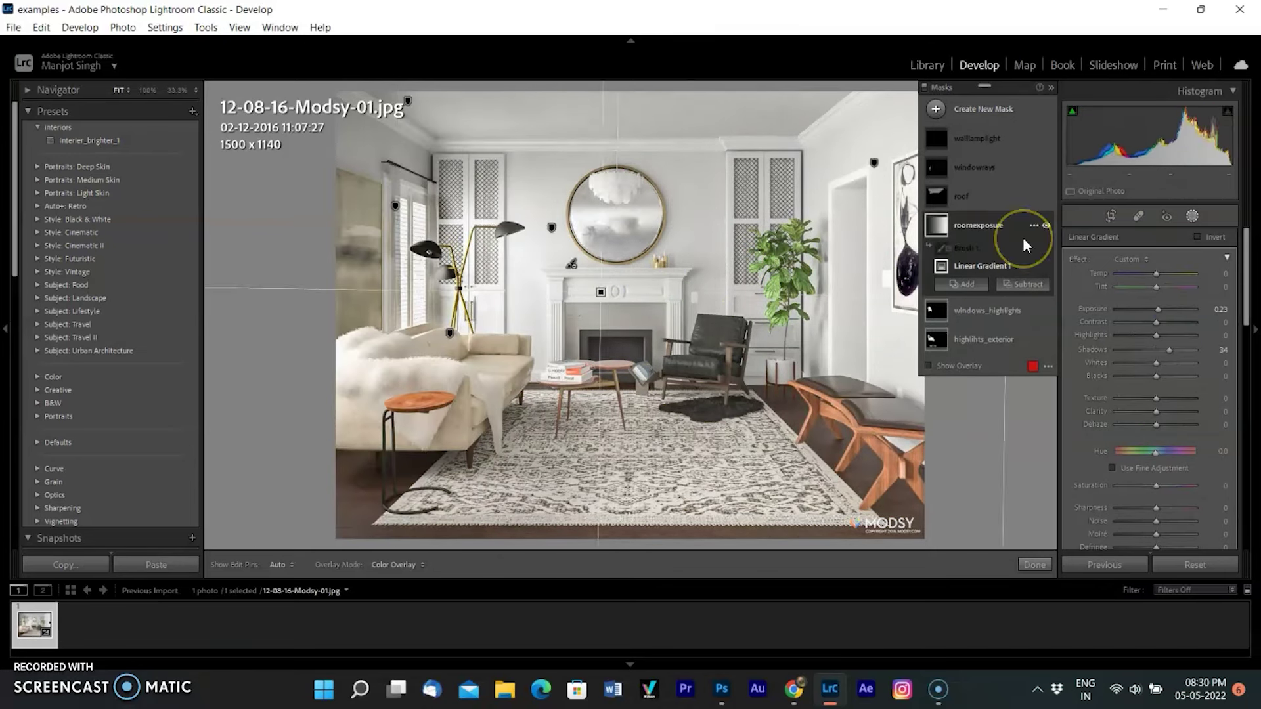
pyautogui.click(959, 349)
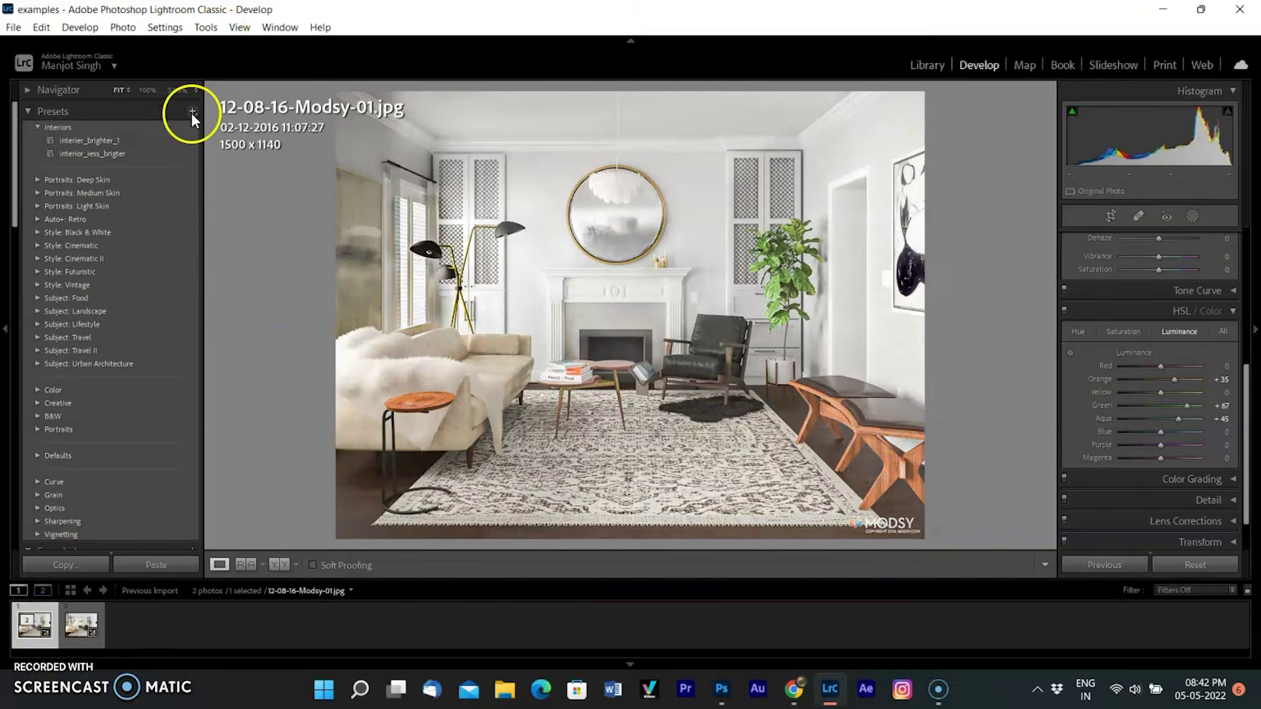
# Create a develop preset named Interior_less_brighter in the interiors group with all masks of the living room edit included.
pyautogui.click(192, 112)
pyautogui.click(235, 130)
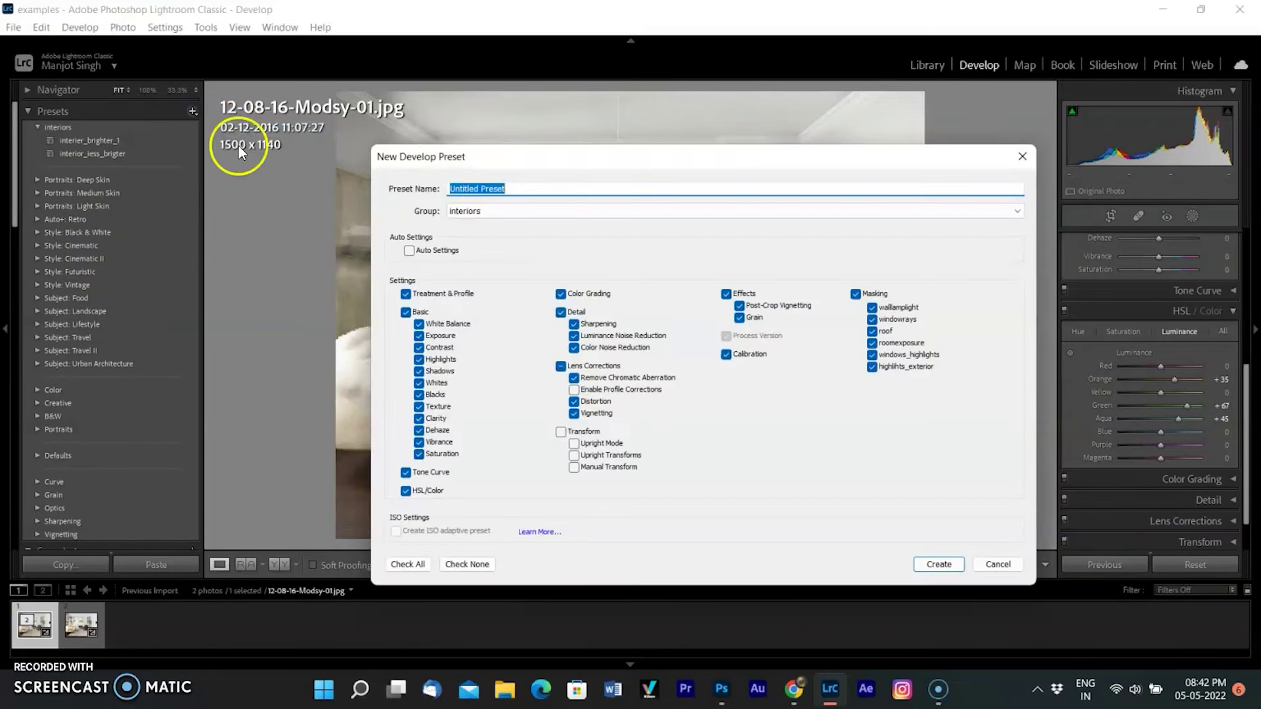
pyautogui.write('Inte')
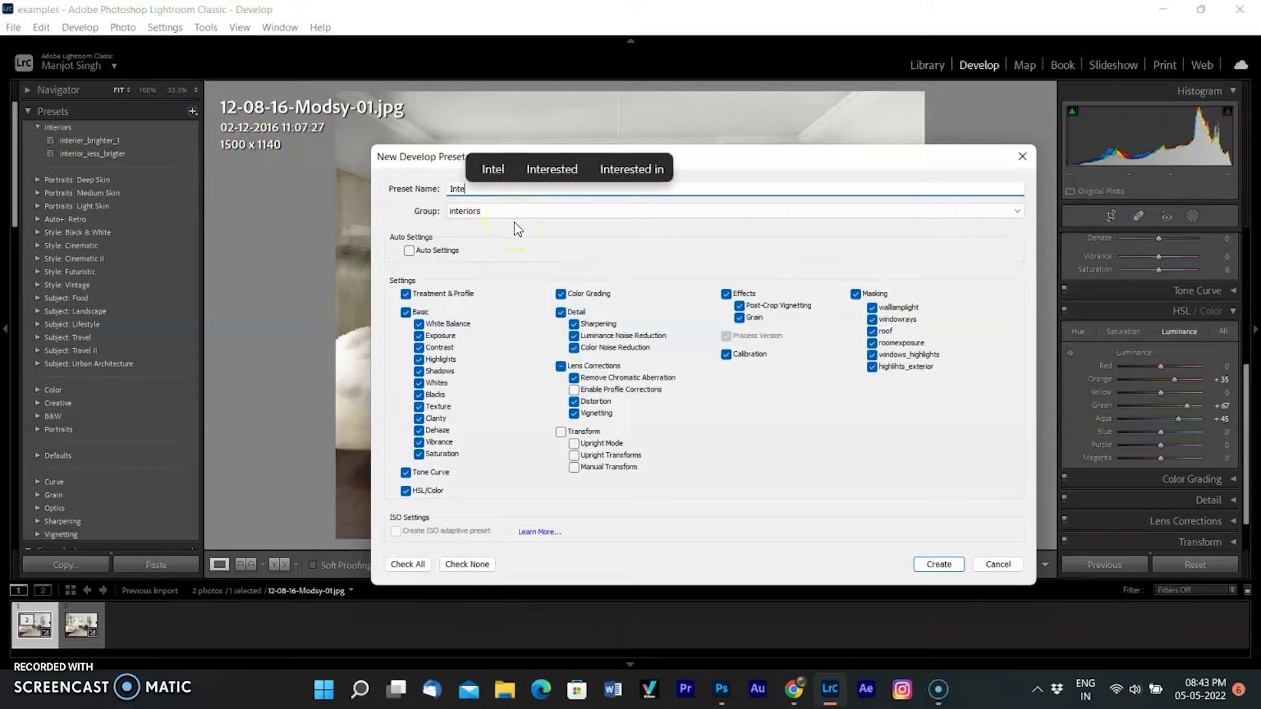
pyautogui.write('r')
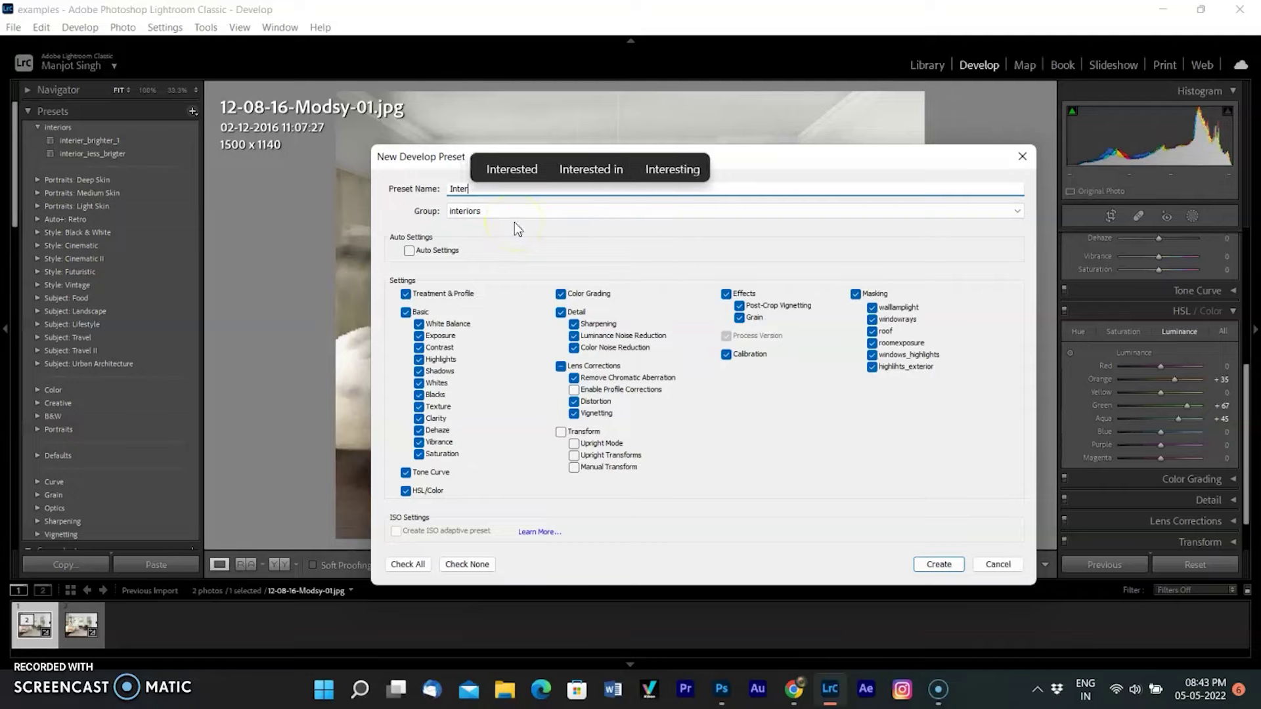
pyautogui.write('ior')
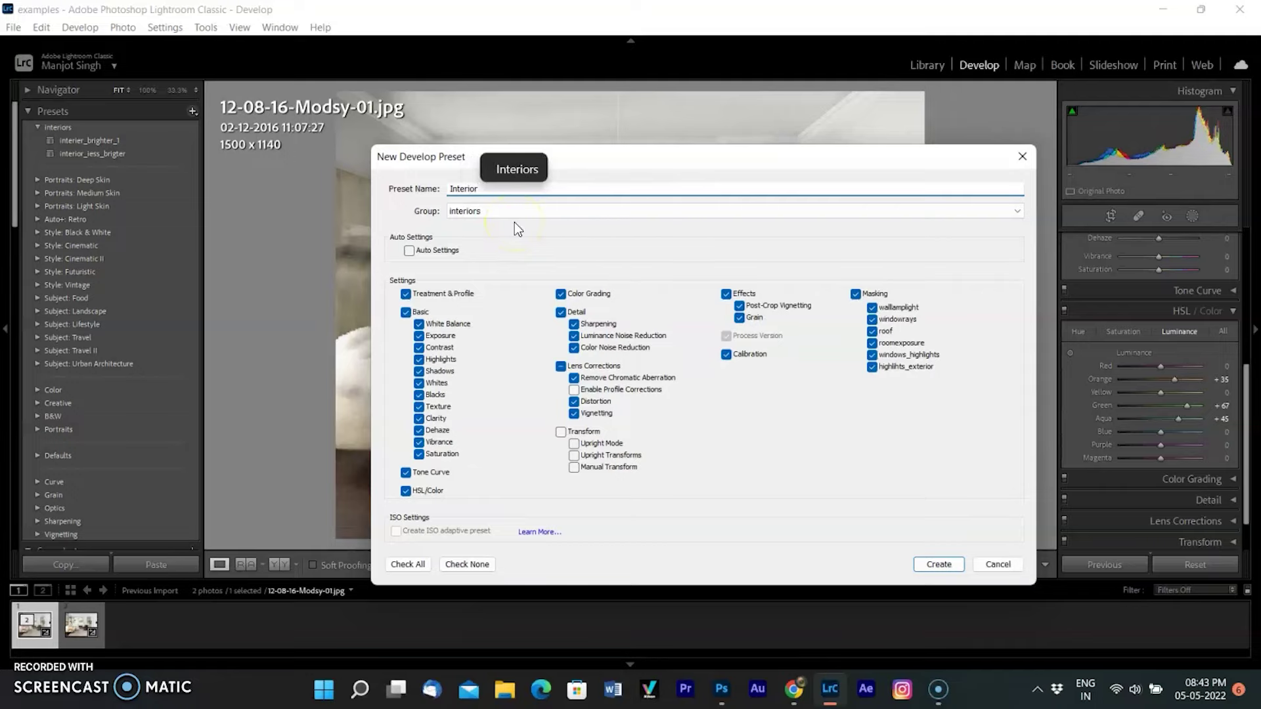
pyautogui.write('_less_bri')
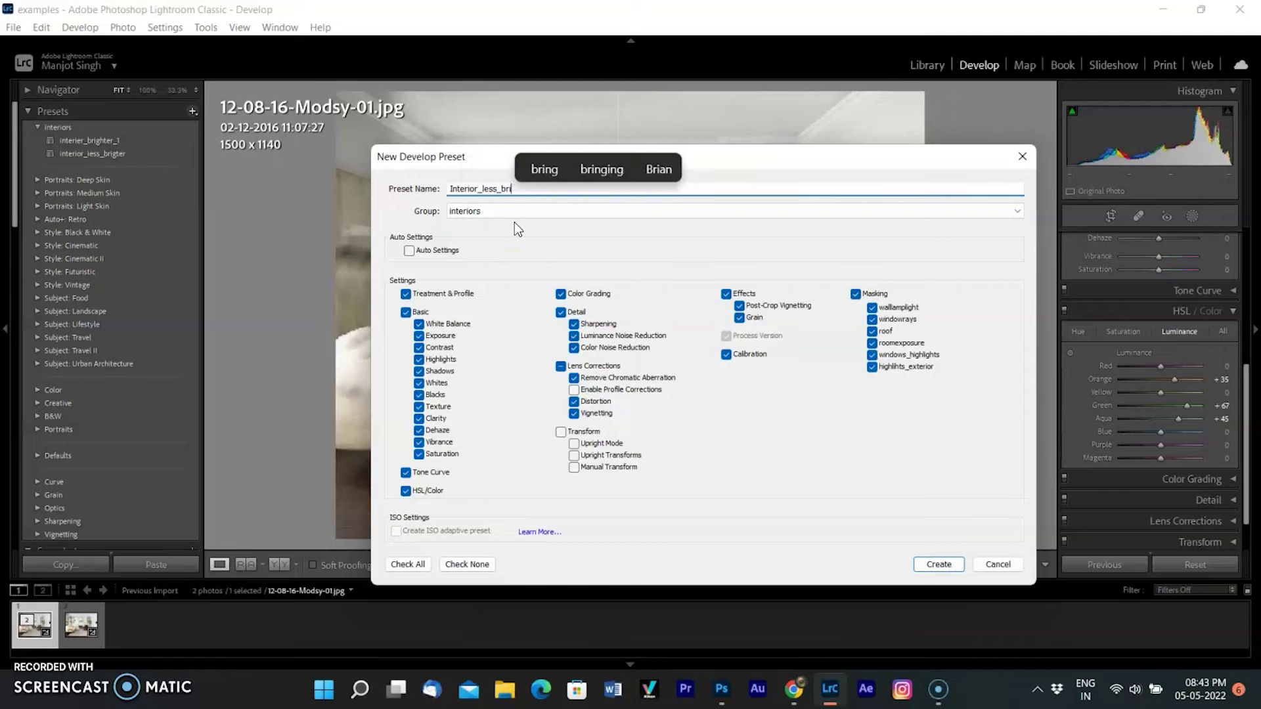
pyautogui.write('ghter')
pyautogui.click(938, 565)
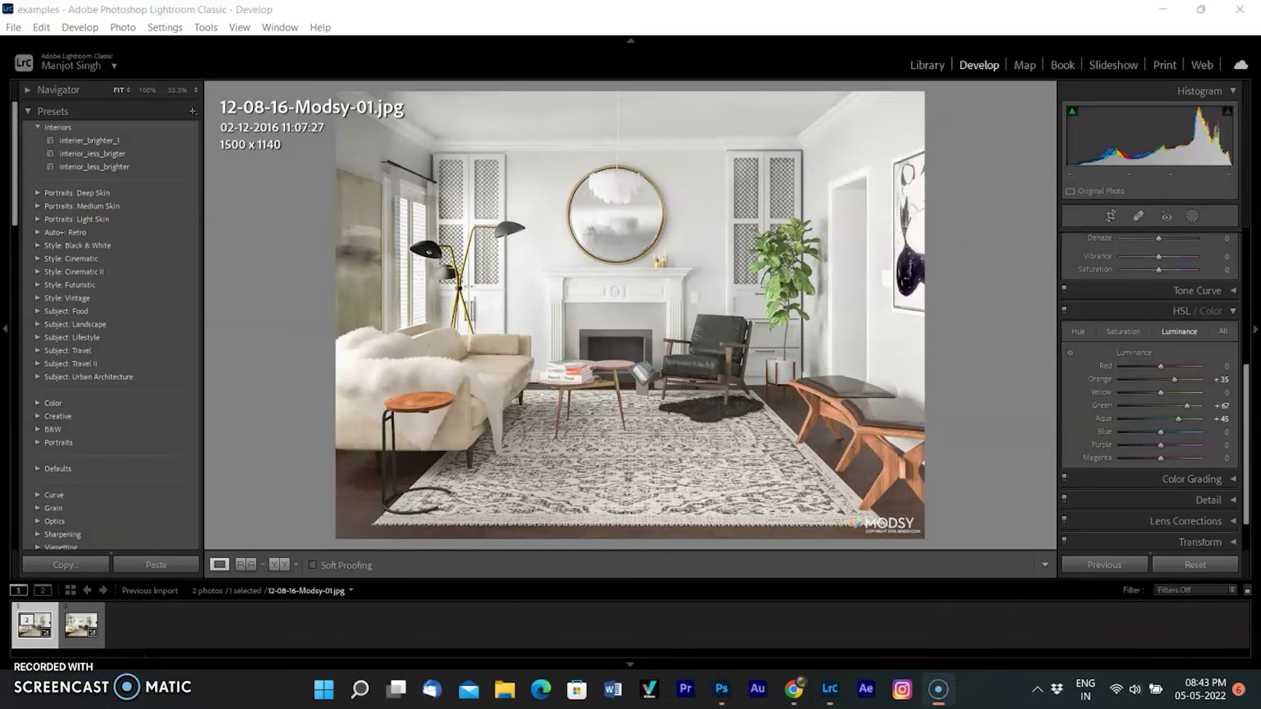
# Compare the before and after views of the living room photo and select 12-08-16-Modsy-01-Edit.tif.
pyautogui.click(86, 615)
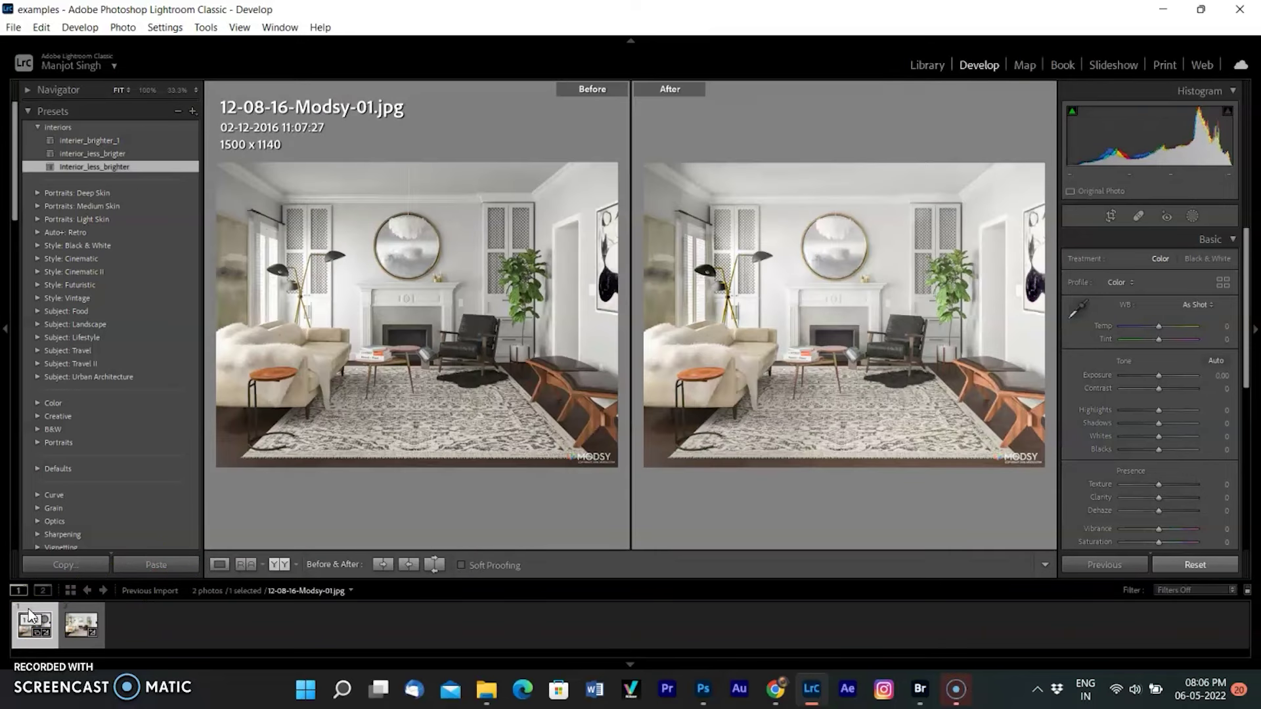
pyautogui.click(89, 617)
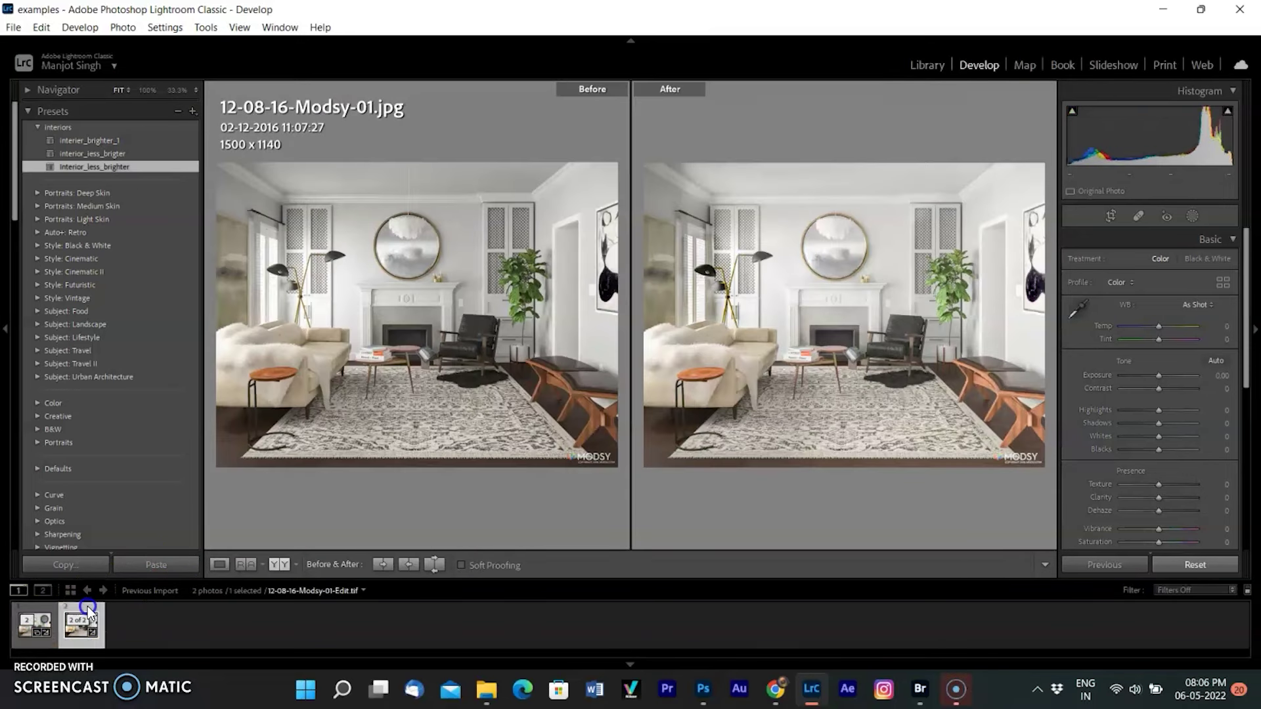